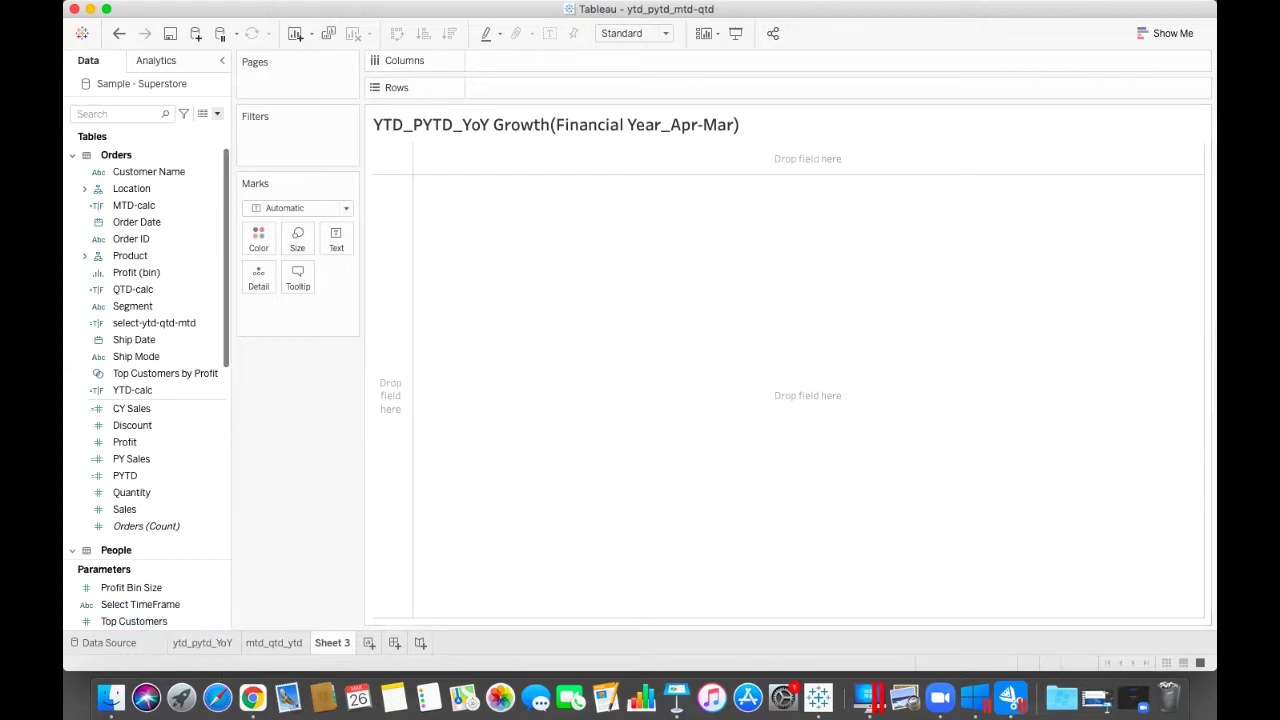
Step: Switch to the ytd_pytd_YoY sheet and review the unchanged CY Sales formula found via a 'cy' search
left_click(203, 643)
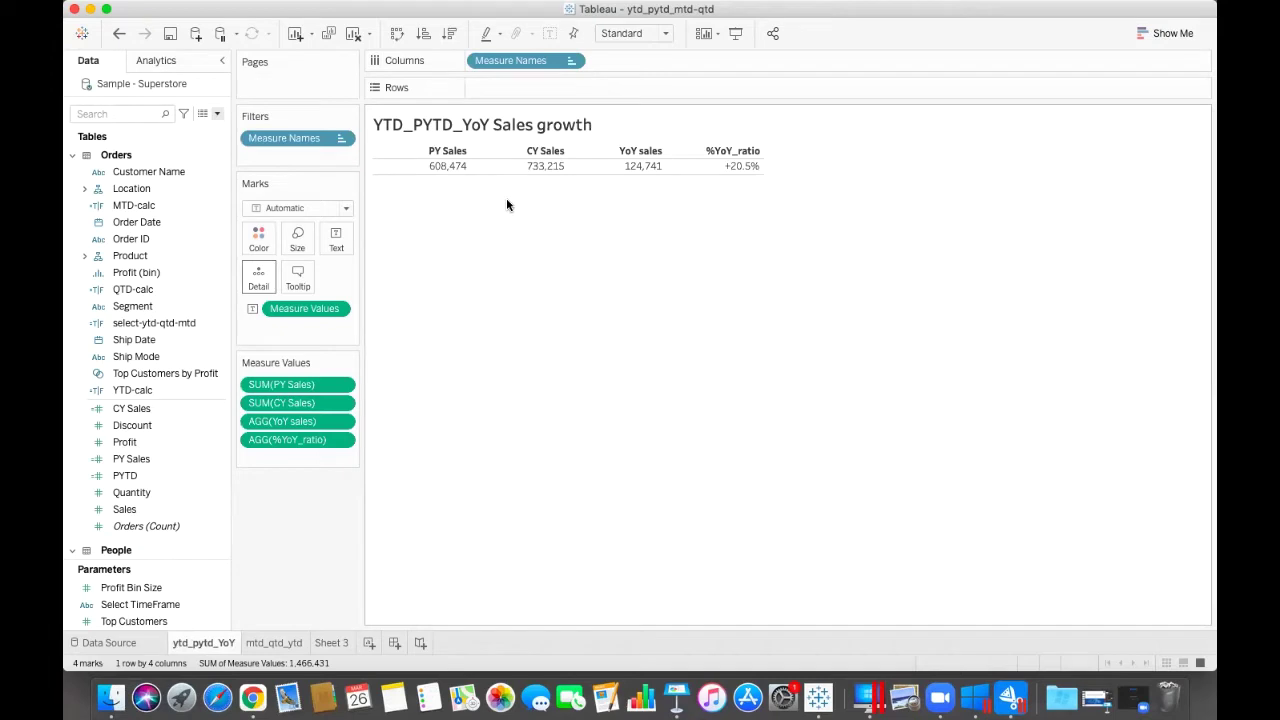
left_click(118, 114)
type("cy")
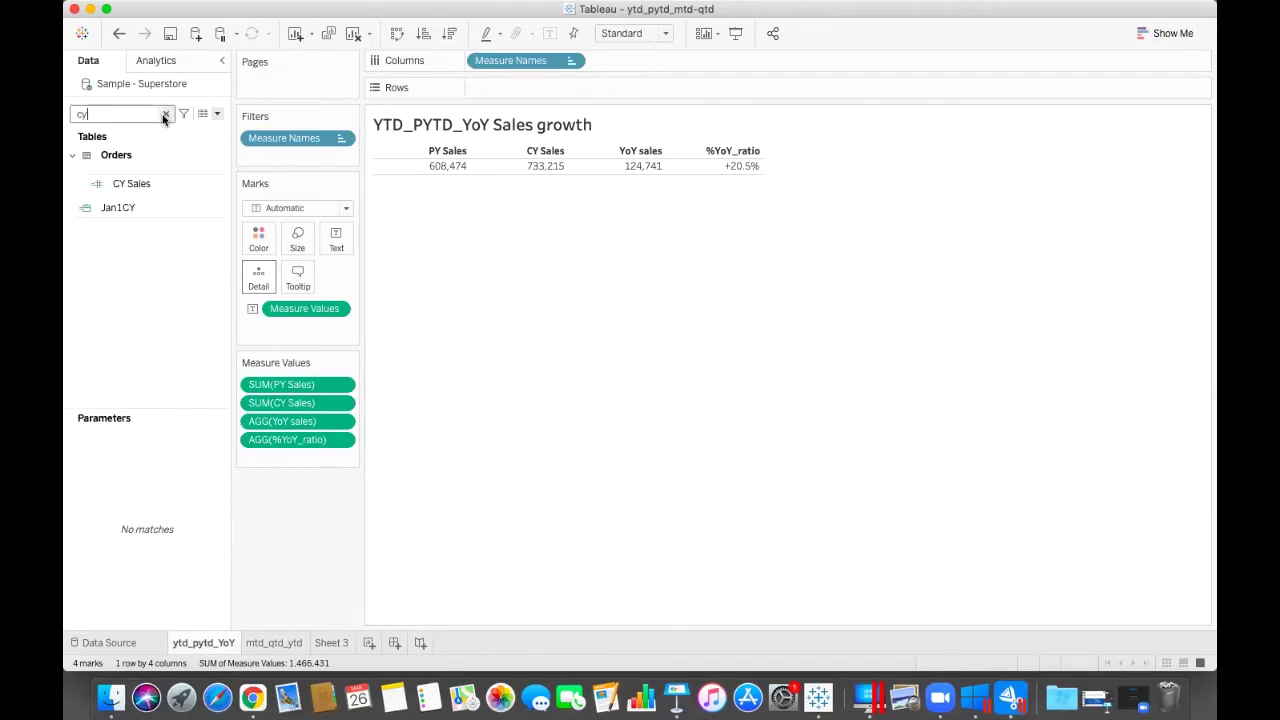
left_click(220, 186)
left_click(221, 186)
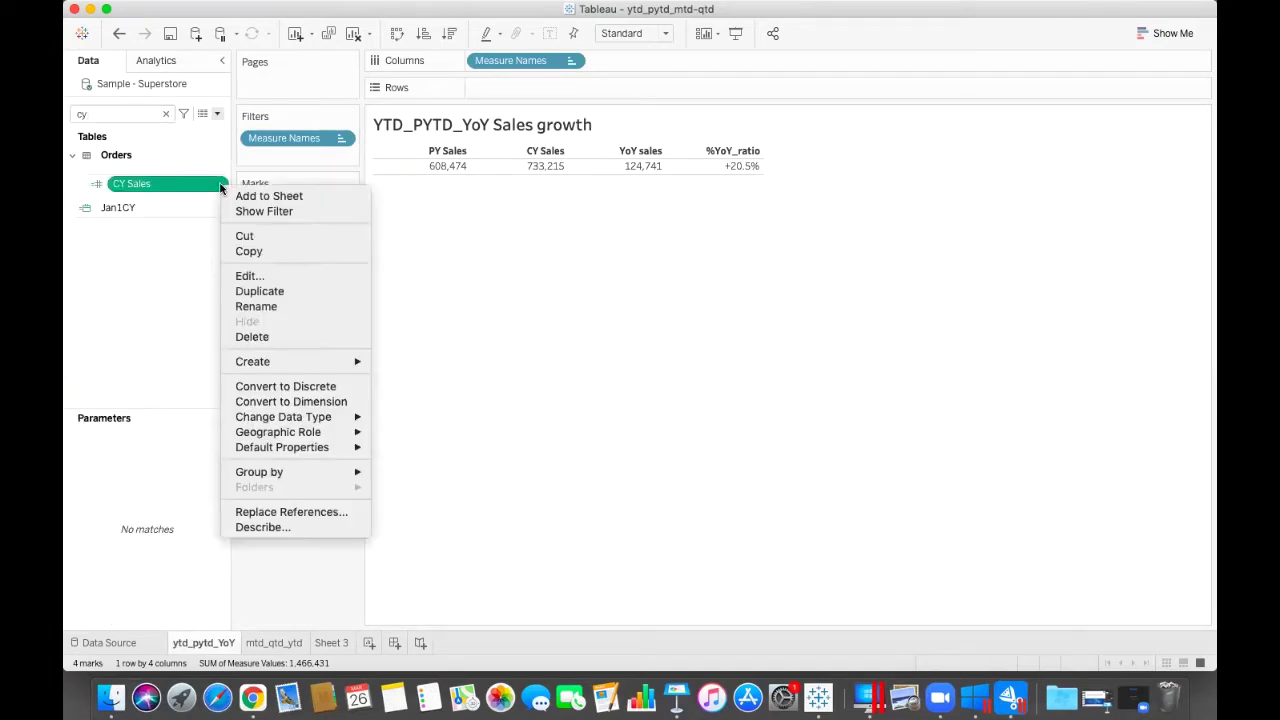
left_click(248, 276)
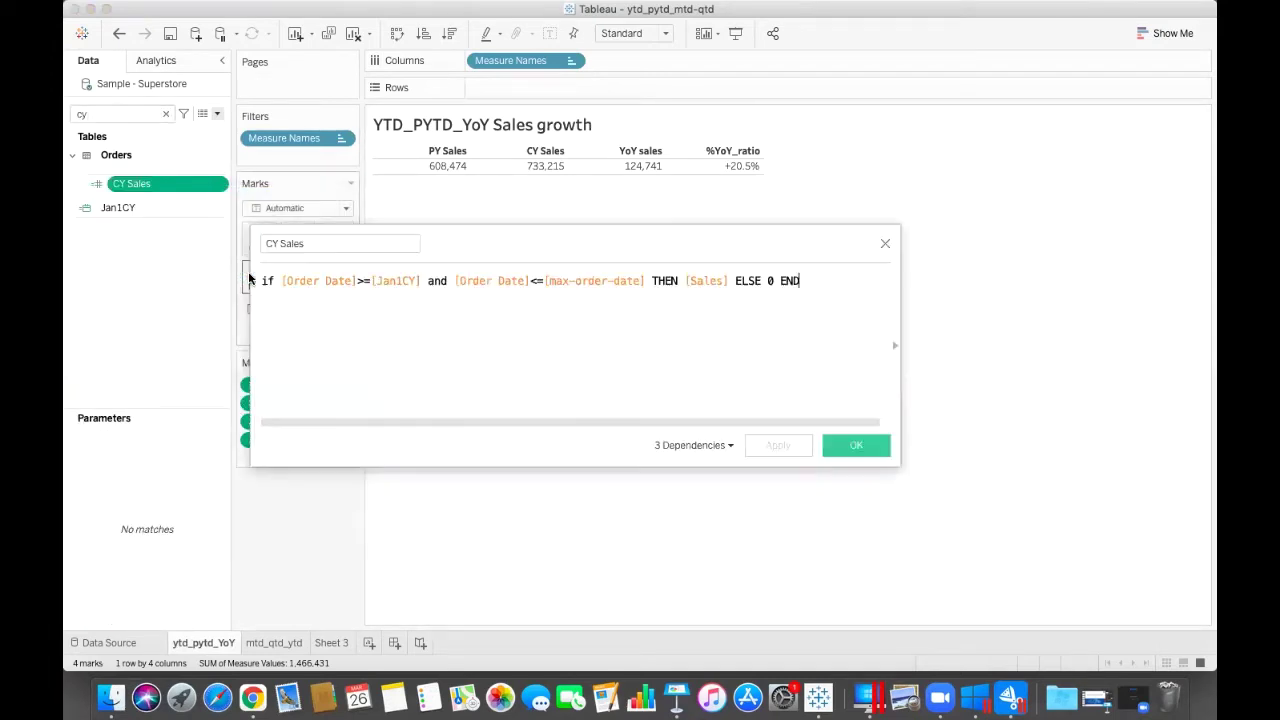
double_click(386, 281)
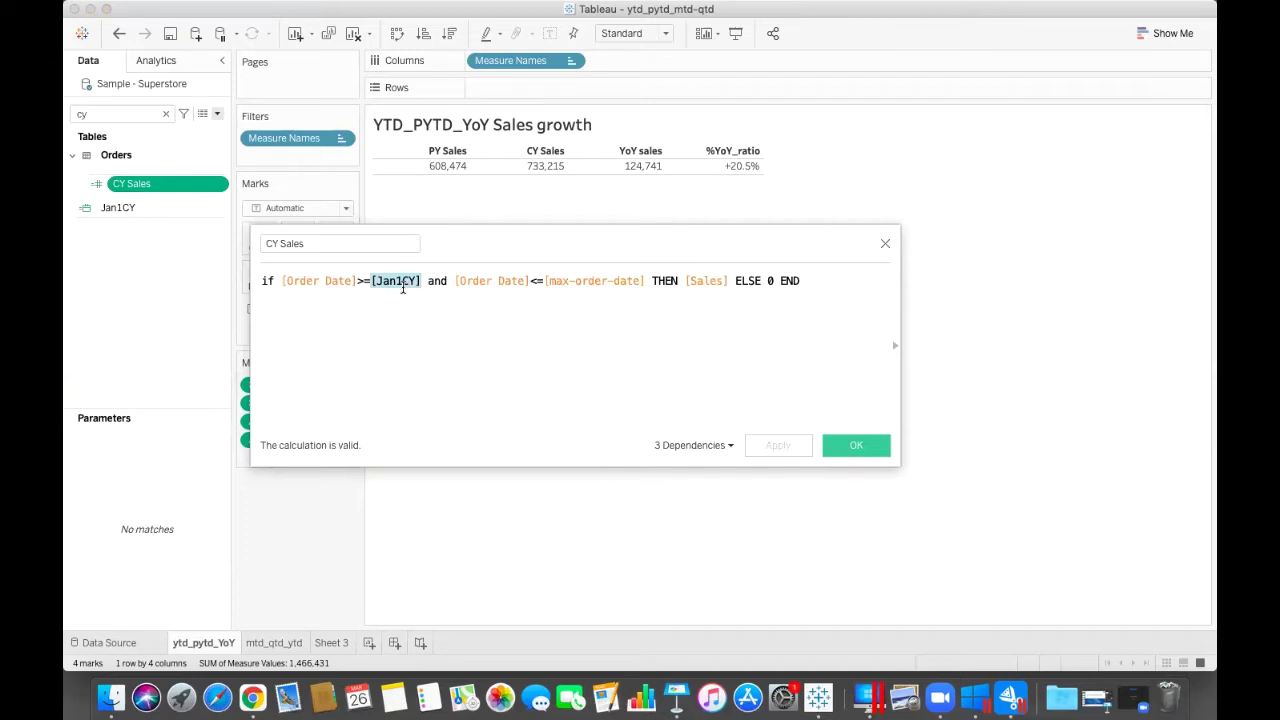
left_click(885, 244)
left_click(166, 113)
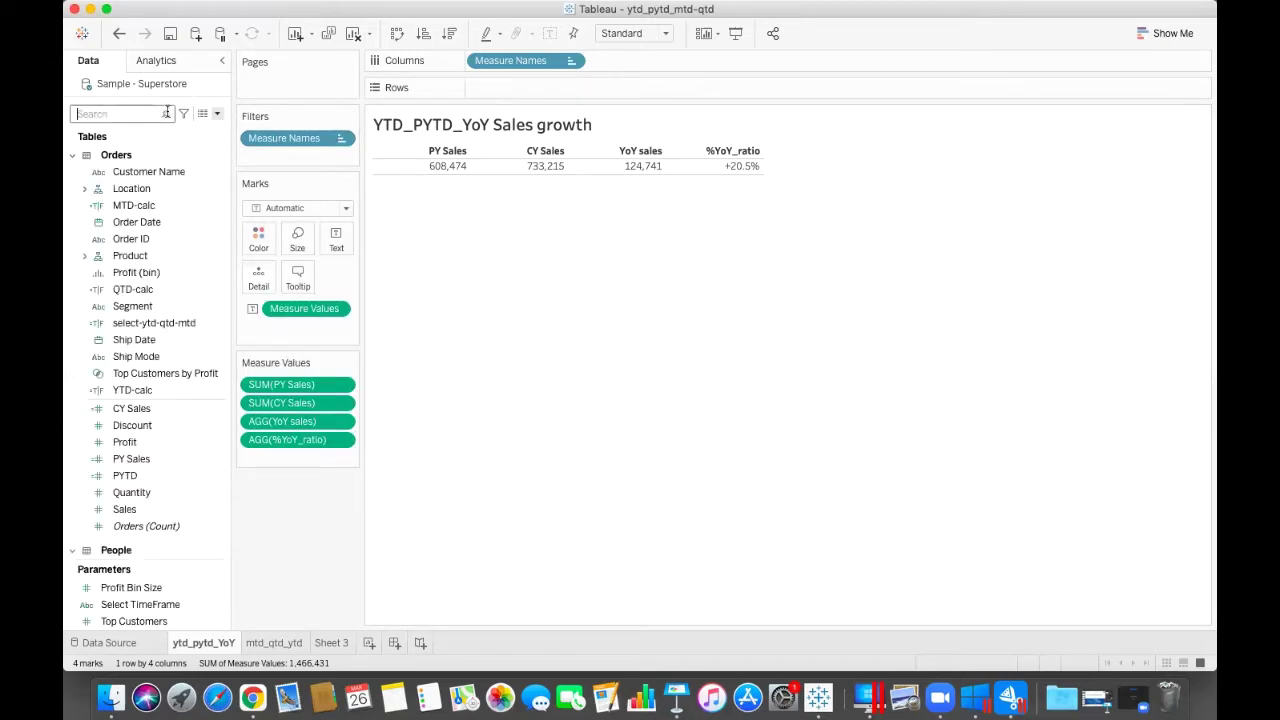
Step: On Sheet 3, put Order Date on Rows as discrete exact dates
left_click(333, 643)
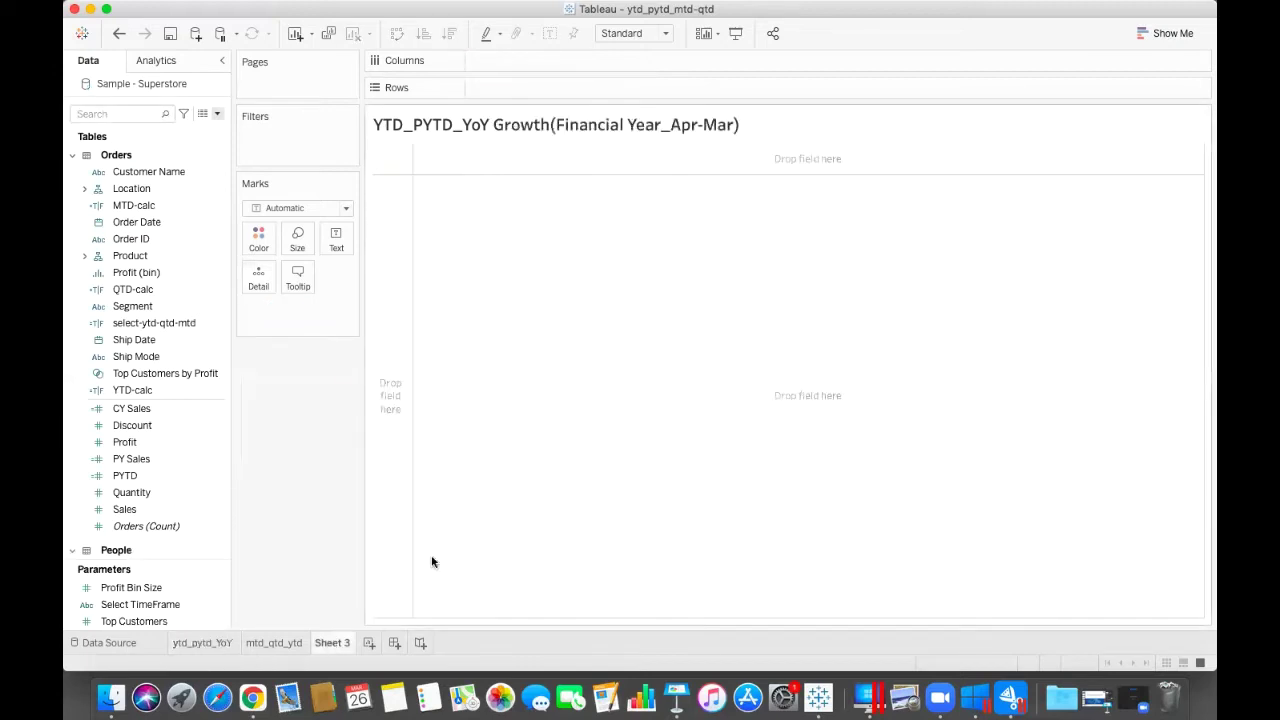
left_click(126, 116)
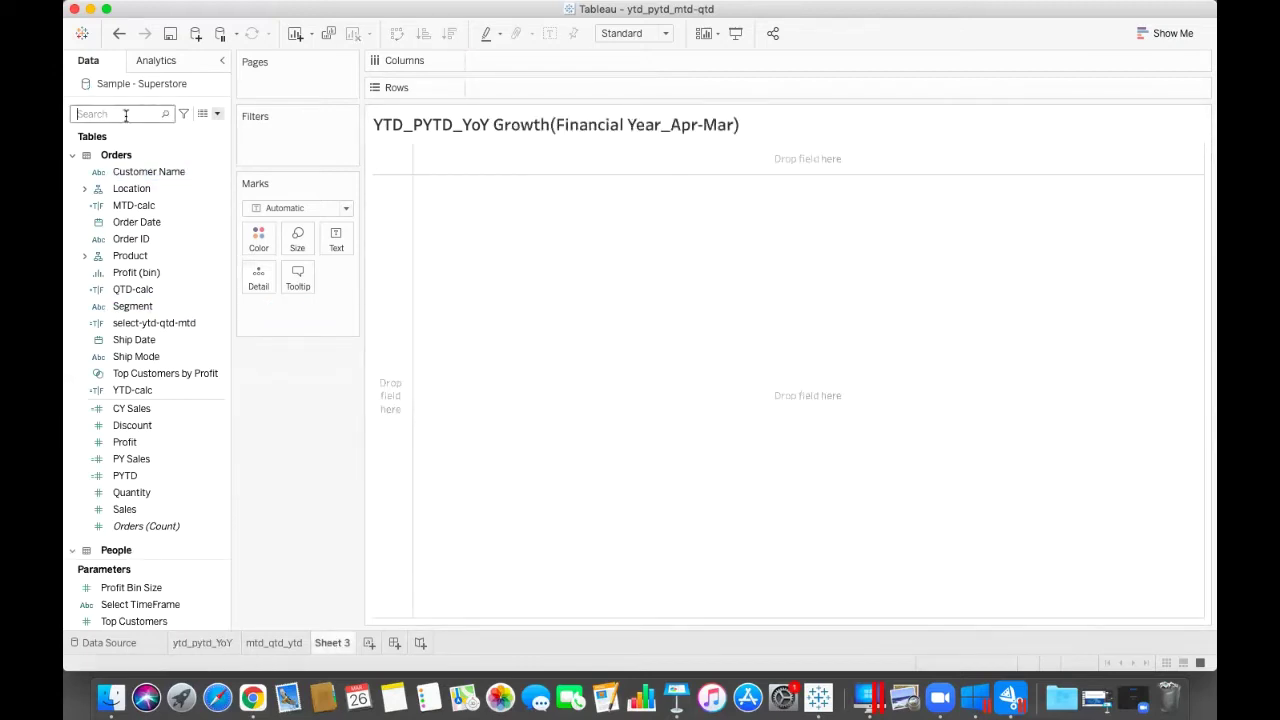
type("order")
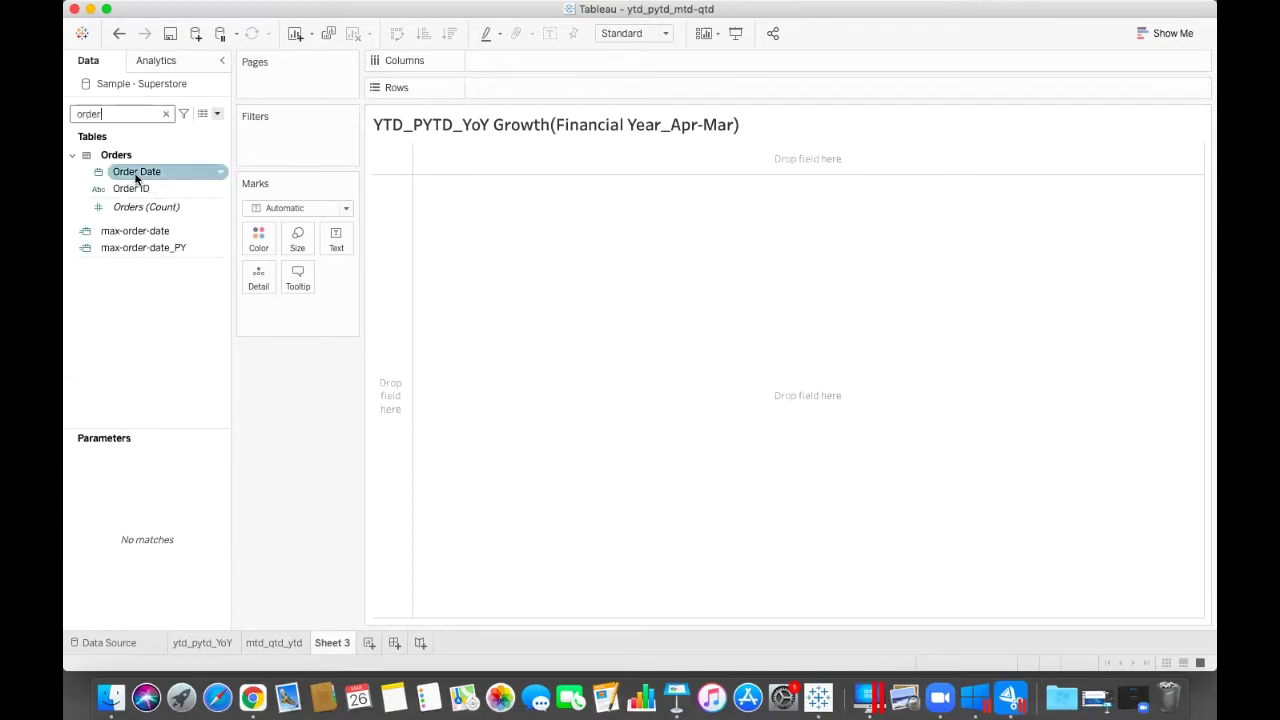
left_click_drag(136, 176, 525, 101)
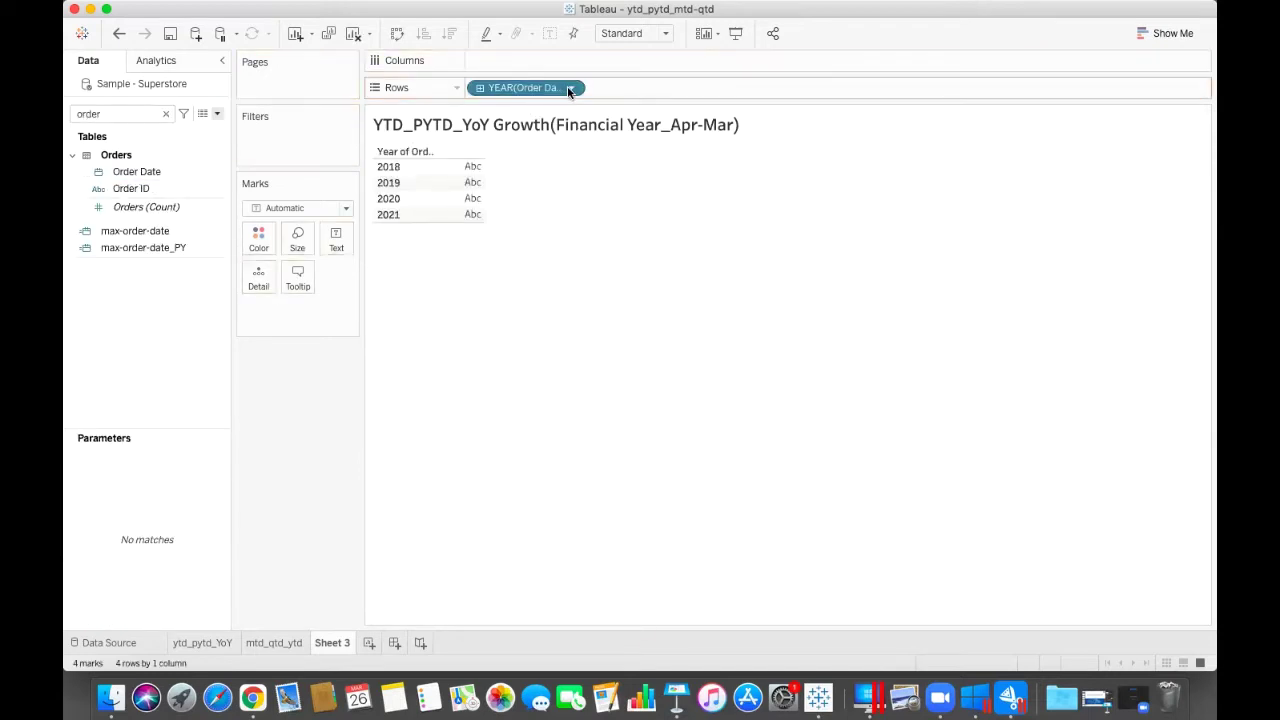
left_click(571, 88)
left_click(515, 493)
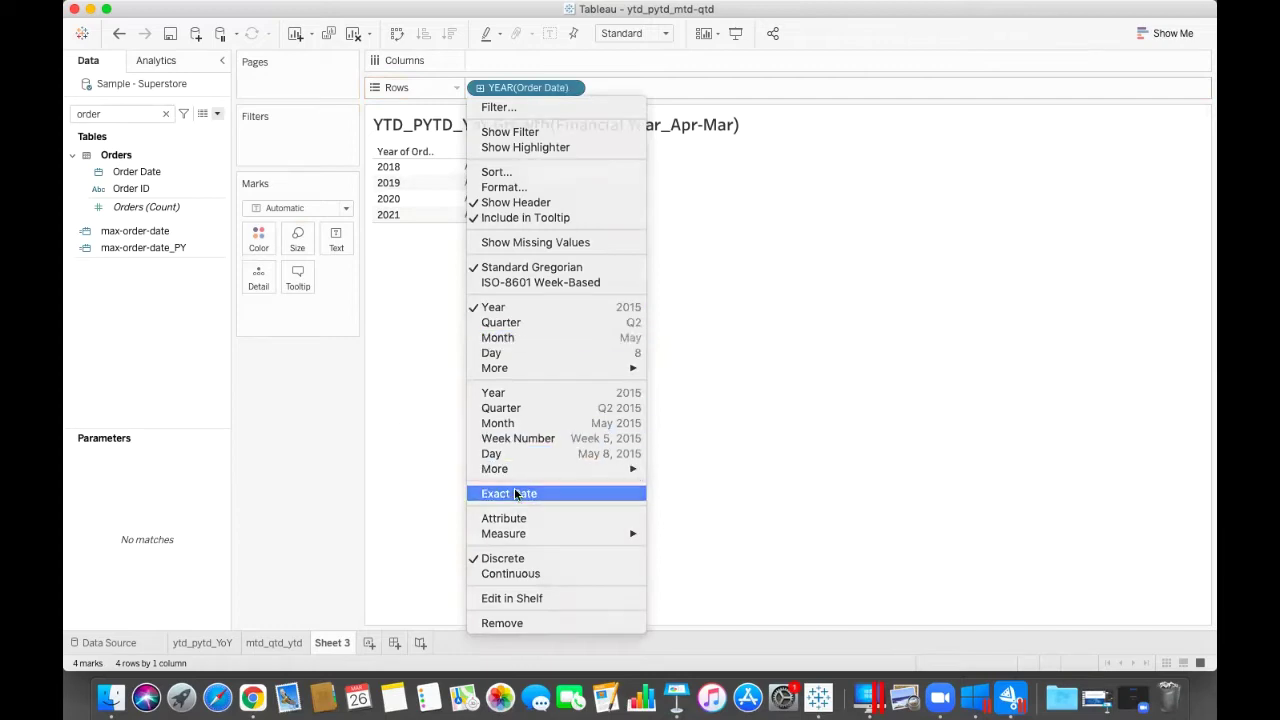
left_click(573, 88)
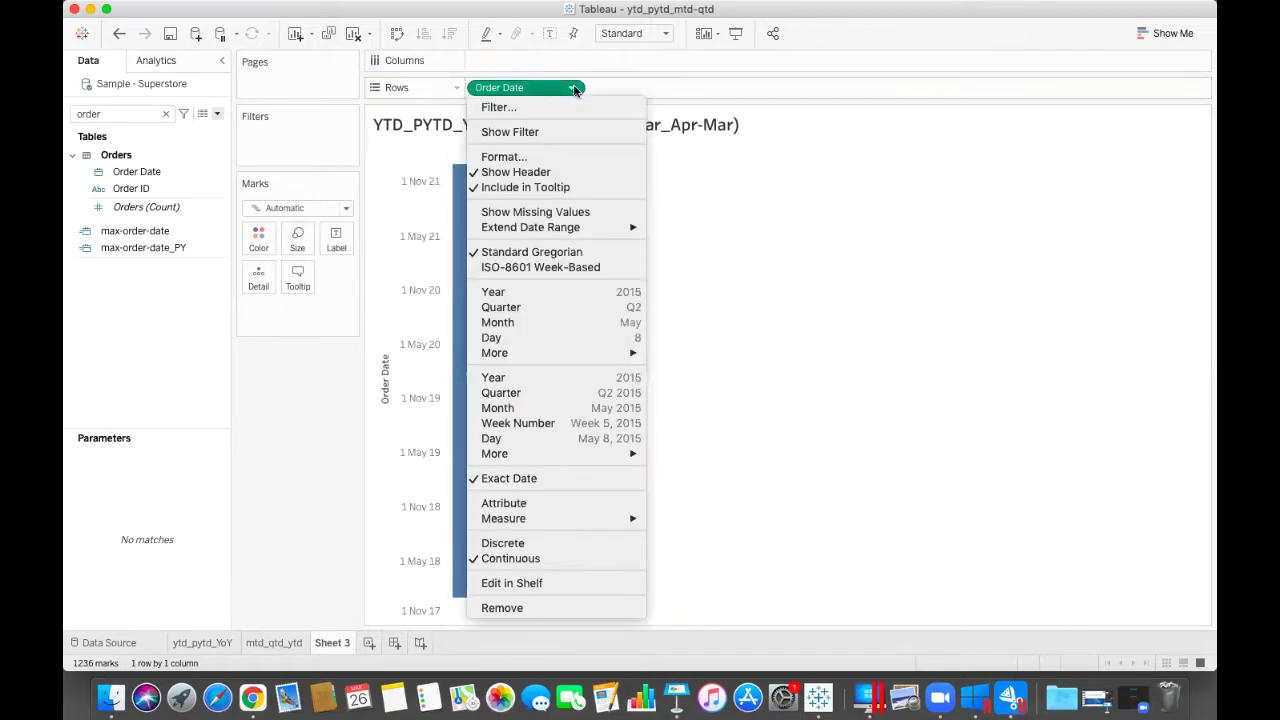
left_click(535, 541)
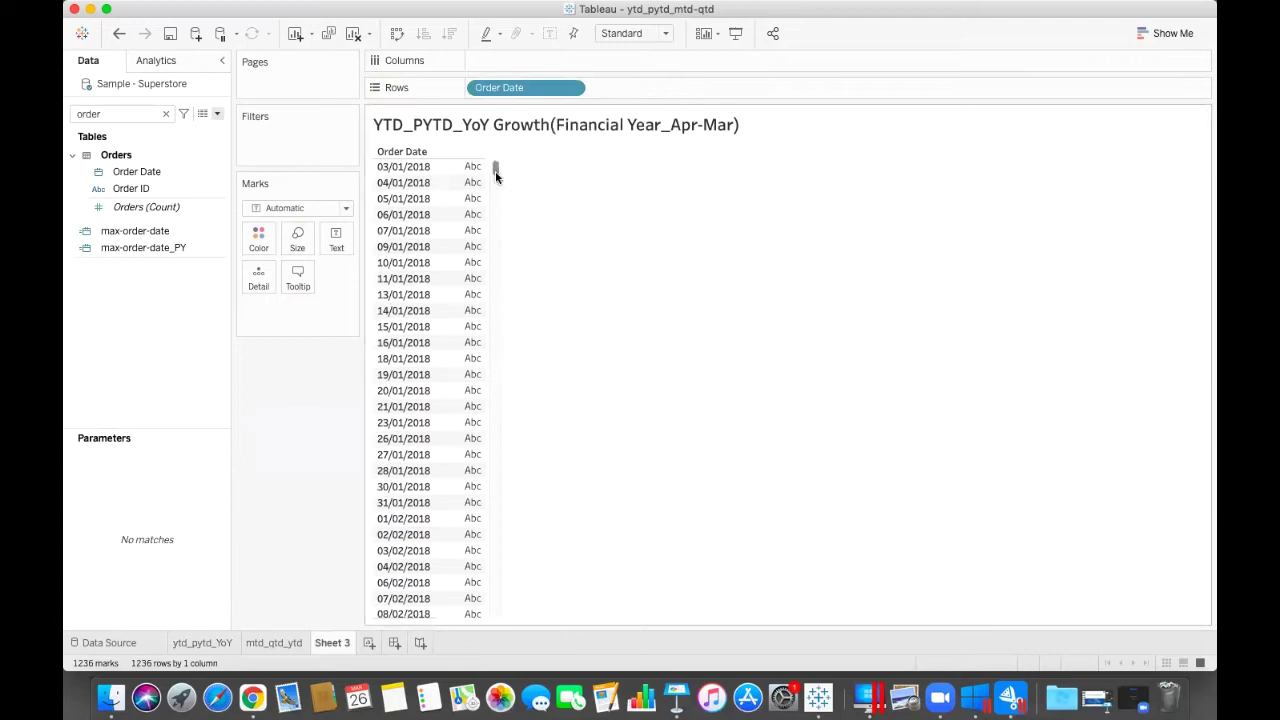
Step: Show SUM(Sales) for each date, then remove Order Date and Sales from the view
left_click_drag(495, 220, 514, 639)
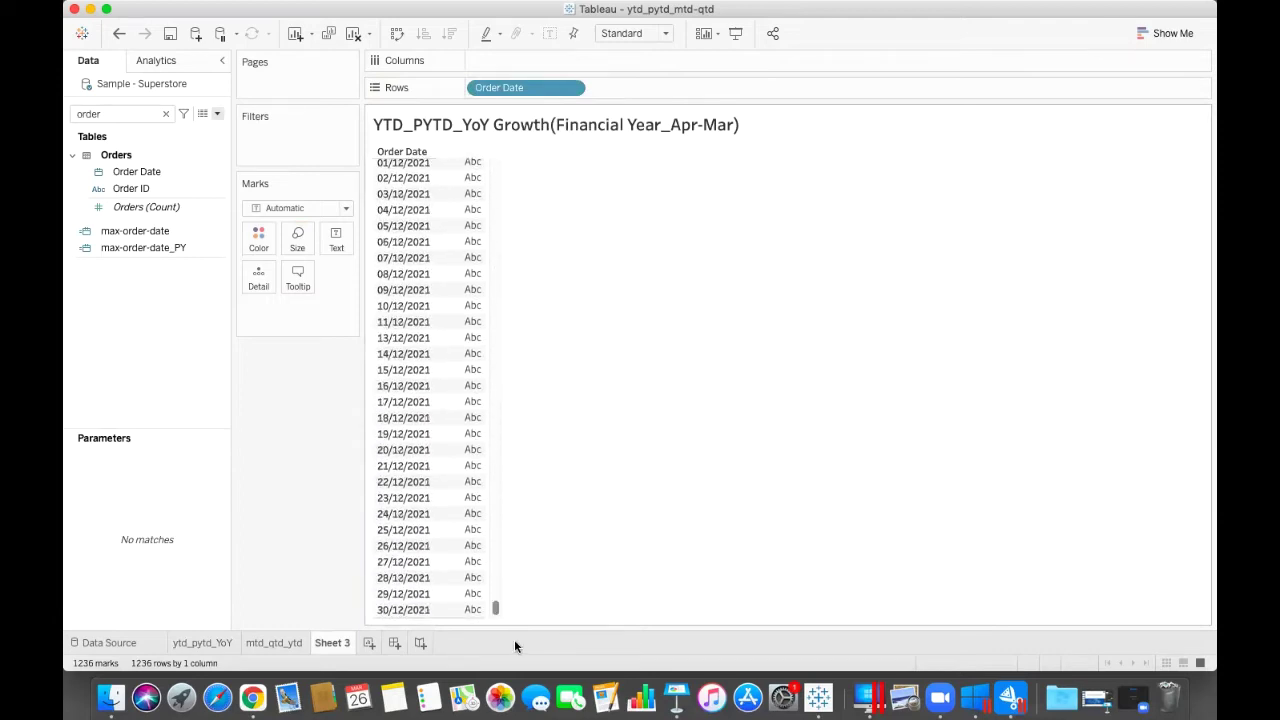
left_click(166, 114)
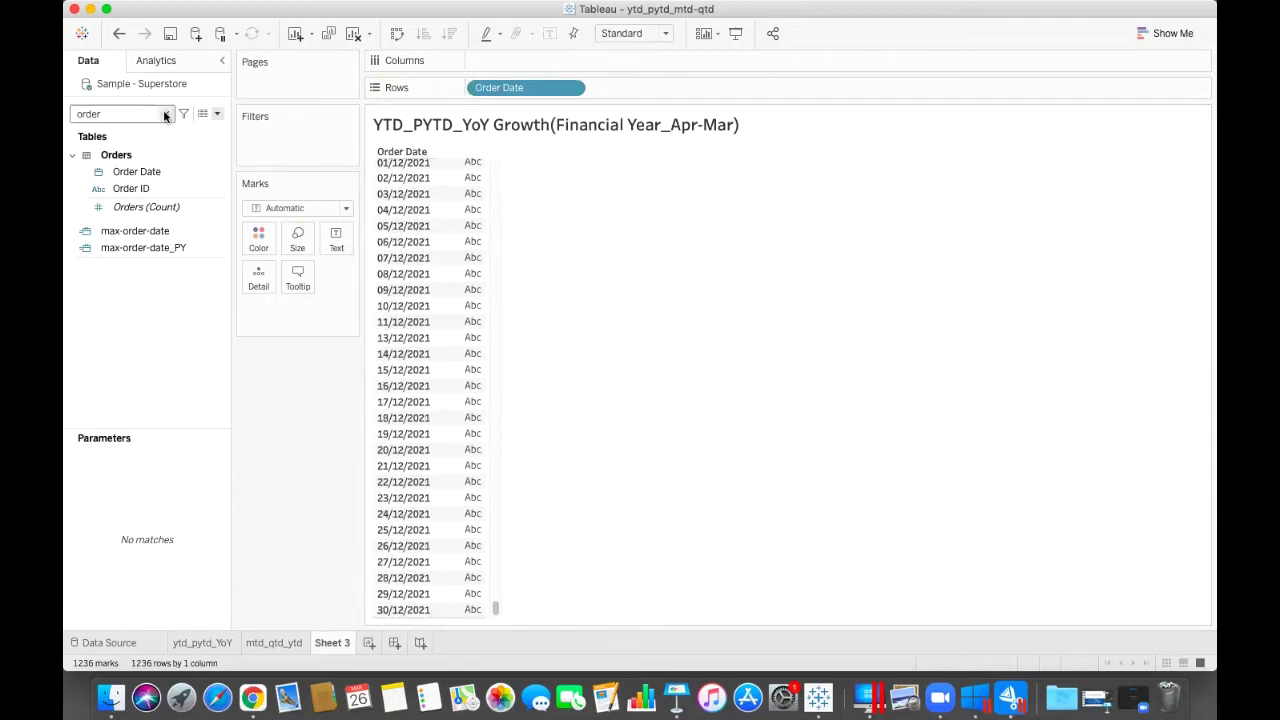
left_click_drag(124, 509, 438, 344)
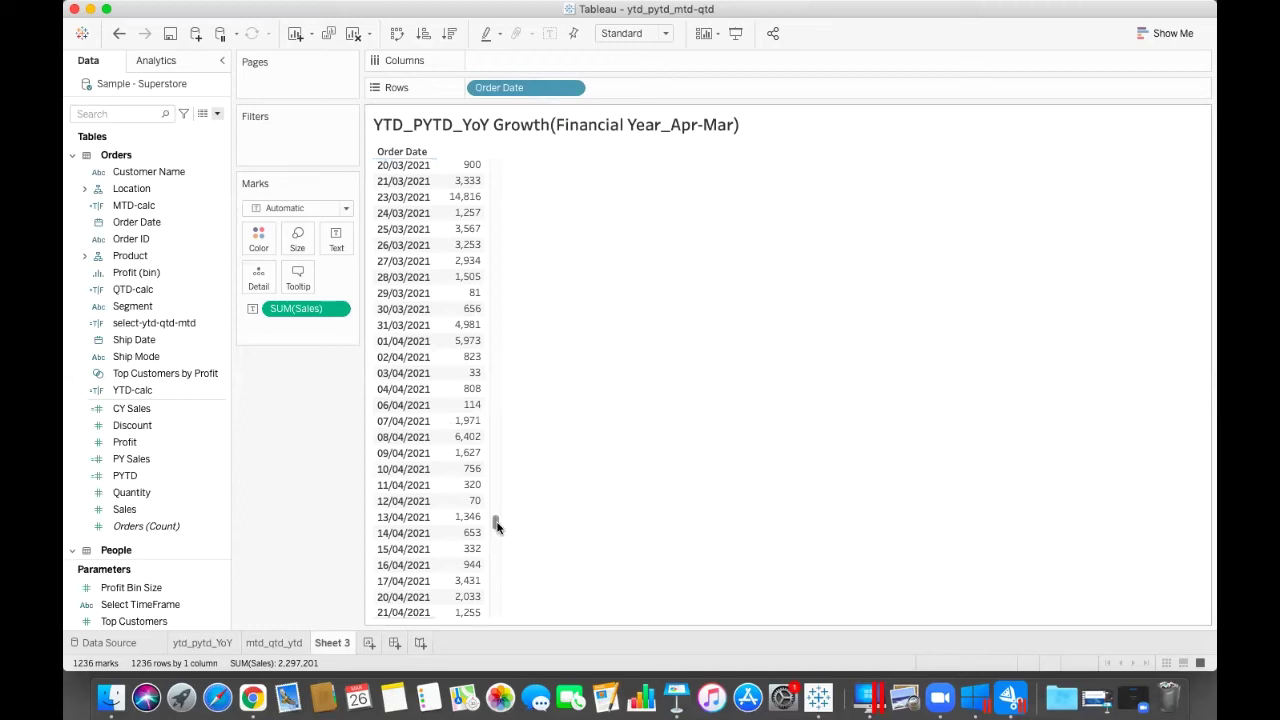
left_click_drag(494, 521, 493, 609)
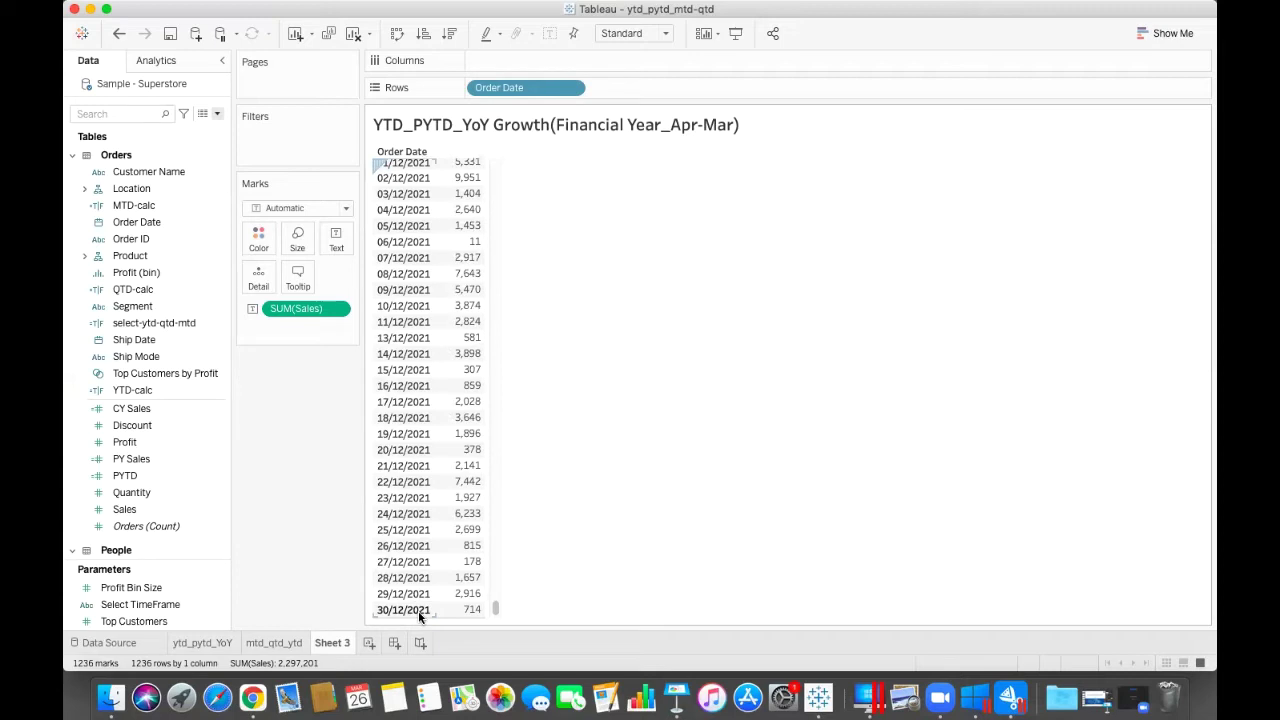
key("super+z")
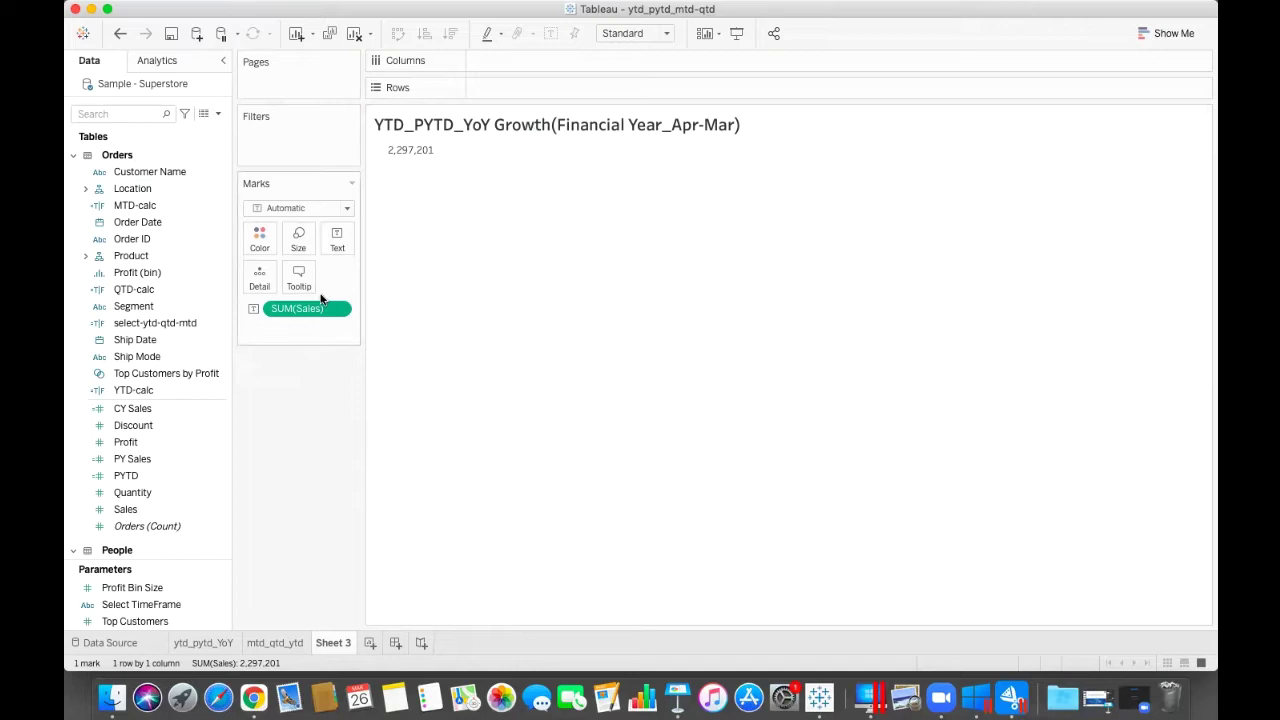
left_click_drag(311, 308, 302, 423)
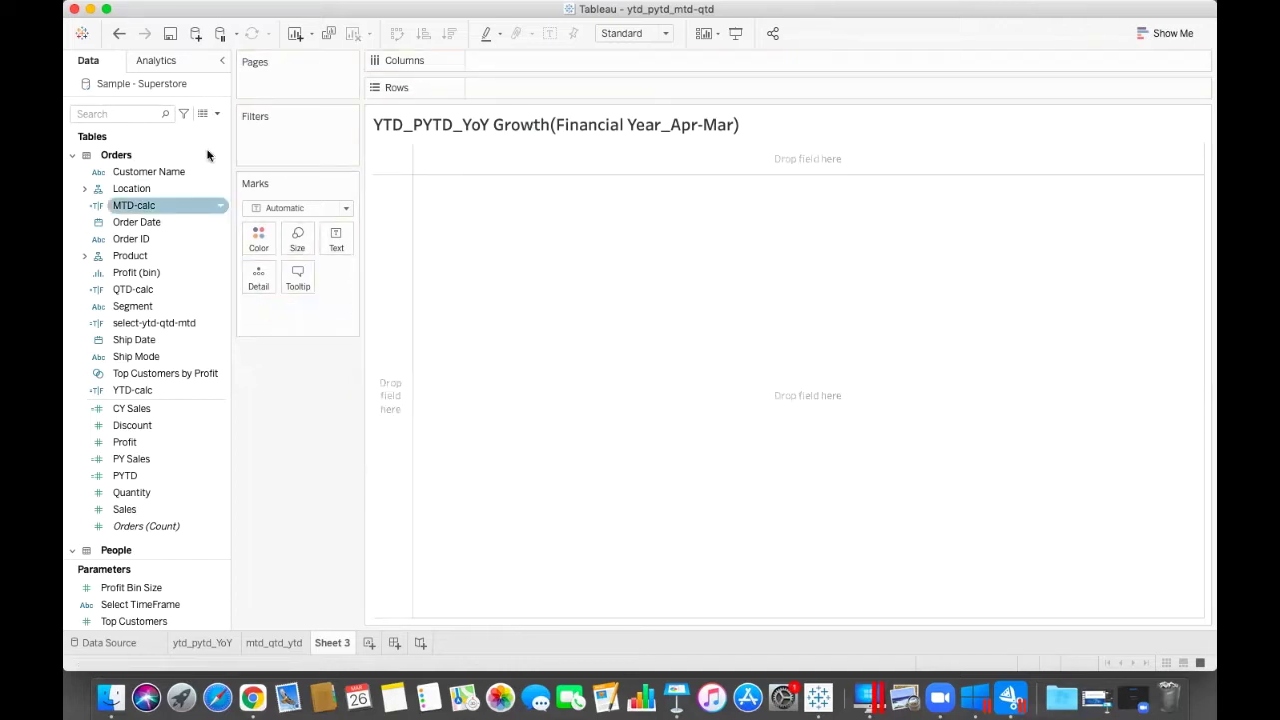
Step: Create a new calculated field named YTD
left_click(219, 115)
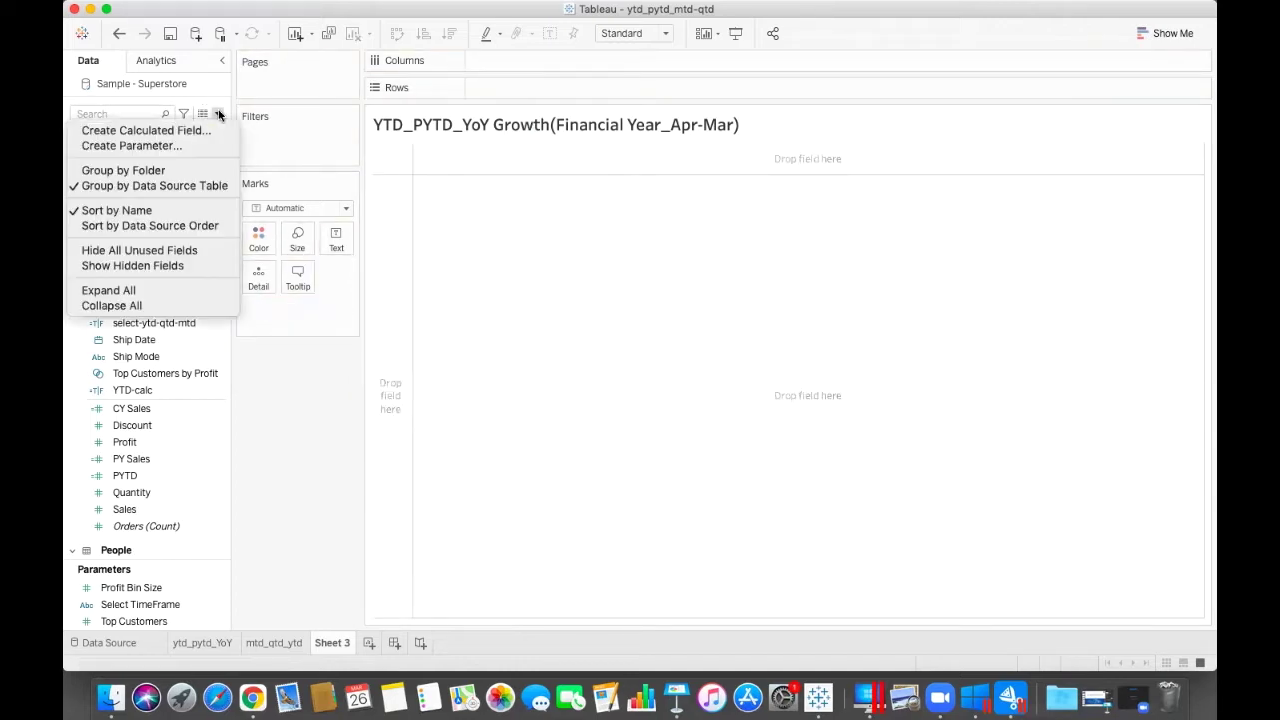
left_click(200, 131)
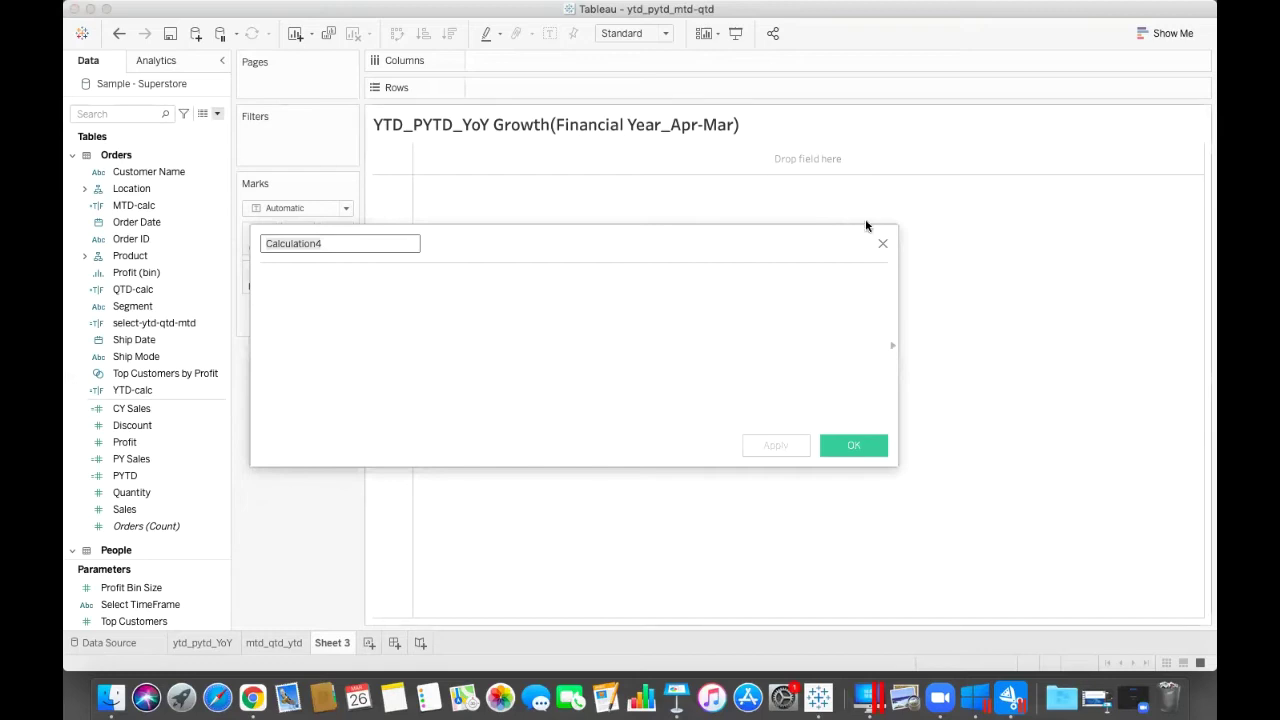
left_click(882, 243)
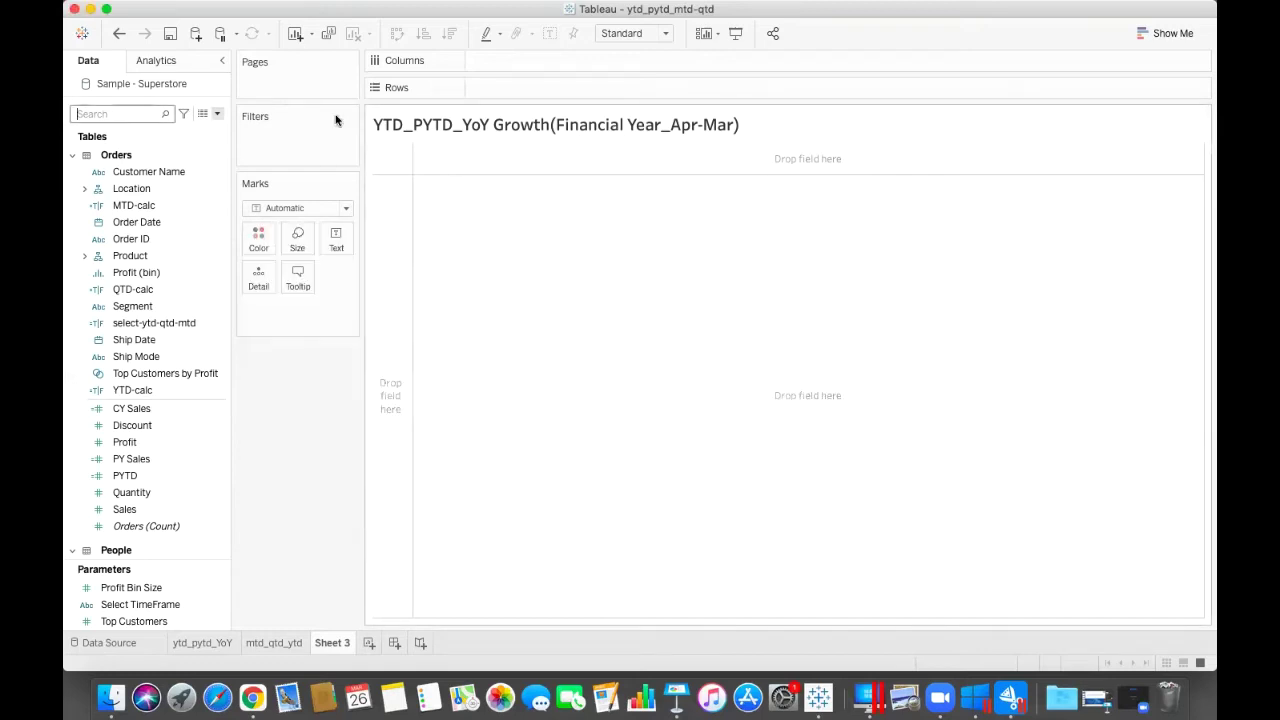
left_click(219, 115)
left_click(190, 130)
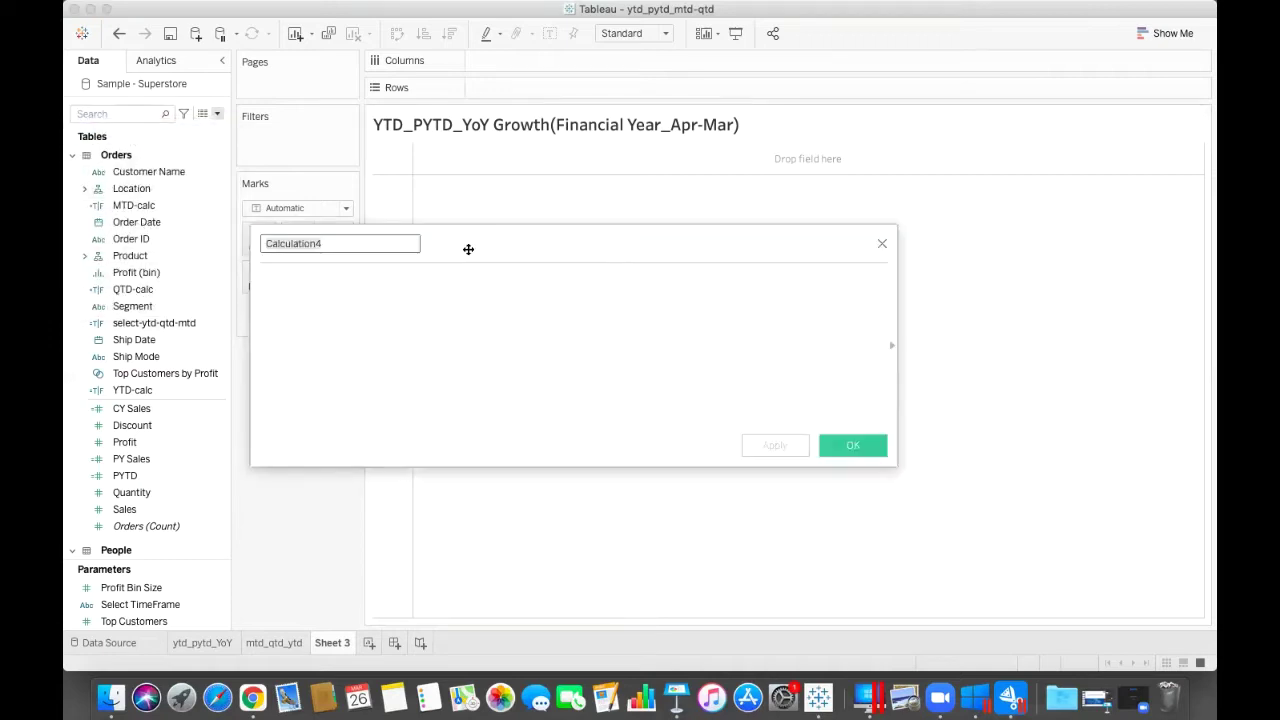
type("YTD")
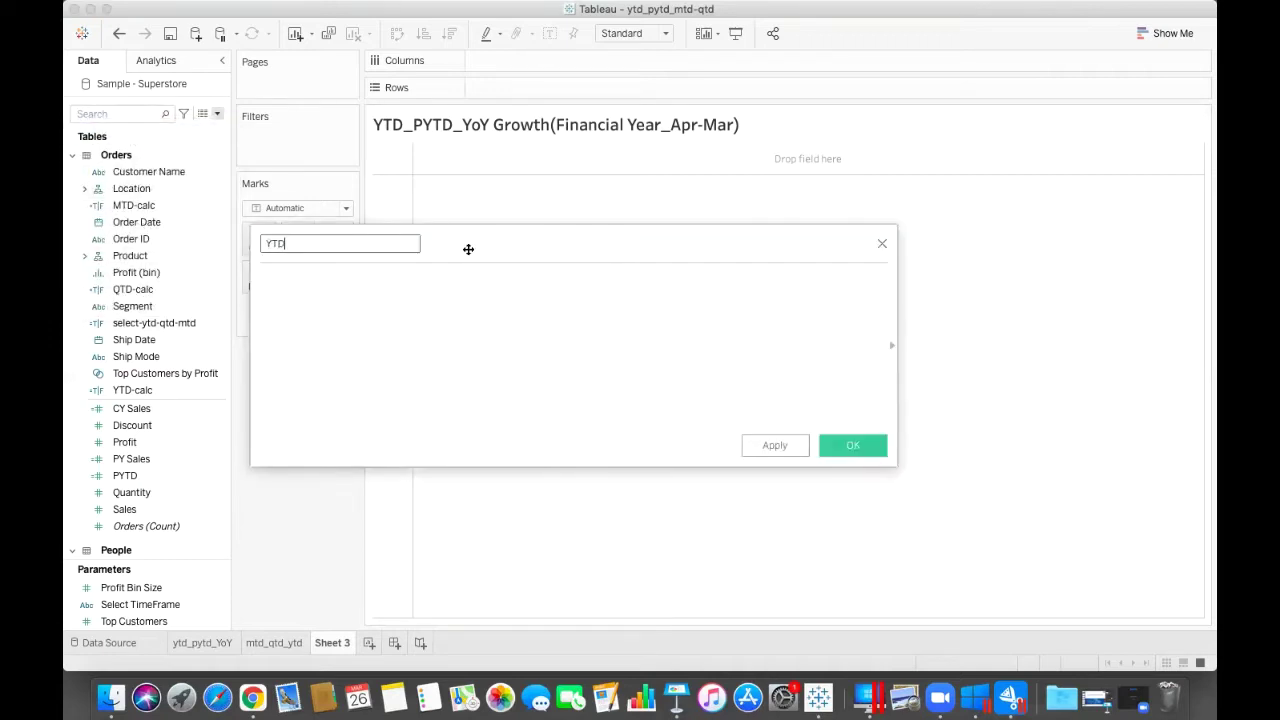
key("Tab")
Step: Write the condition IF [Order Date] >= DATEADD('month',3,DATETRUNC('year',{MAX([Order Date])}))
type("IF ")
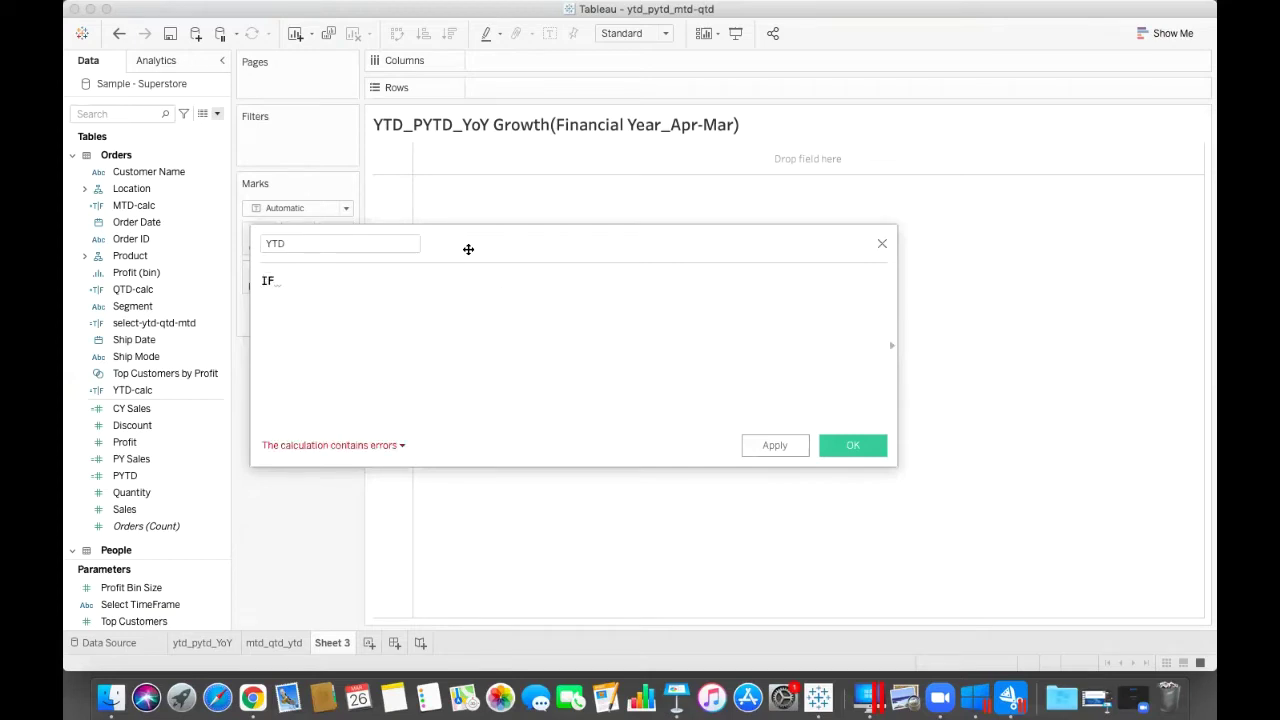
type("orde")
key("Return")
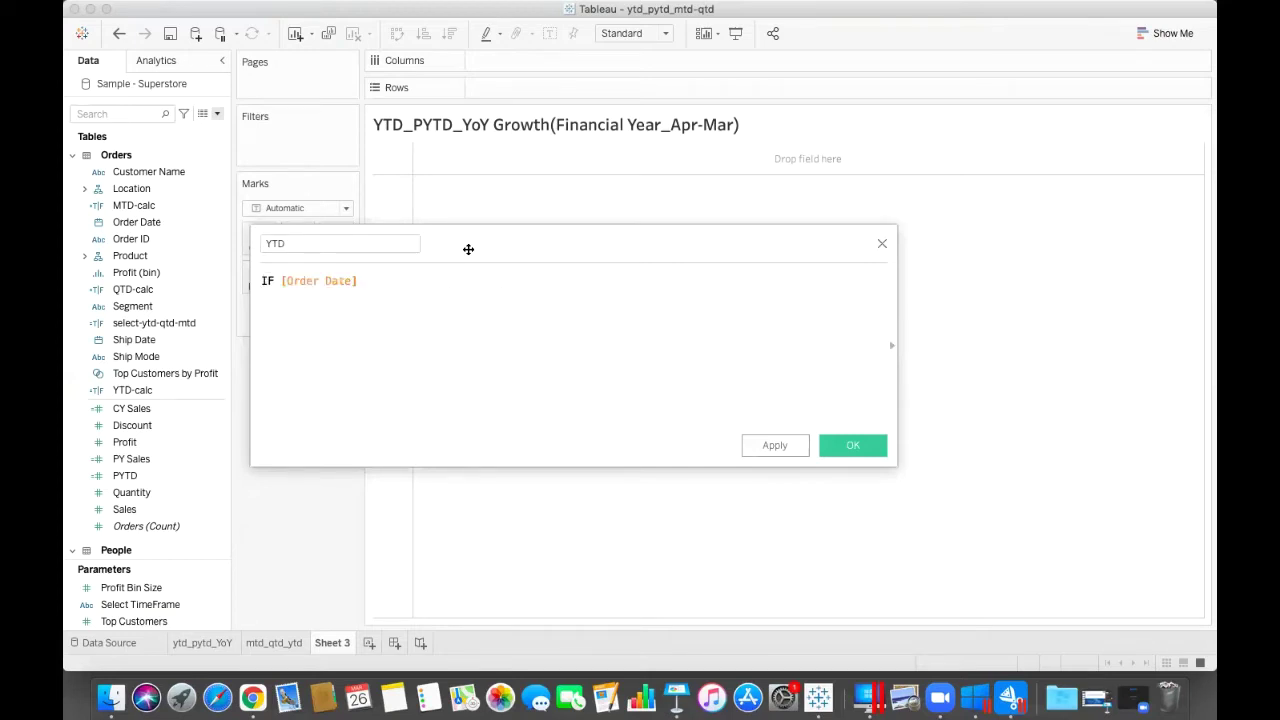
type("<")
key("BackSpace")
key("BackSpace")
type(">=datea")
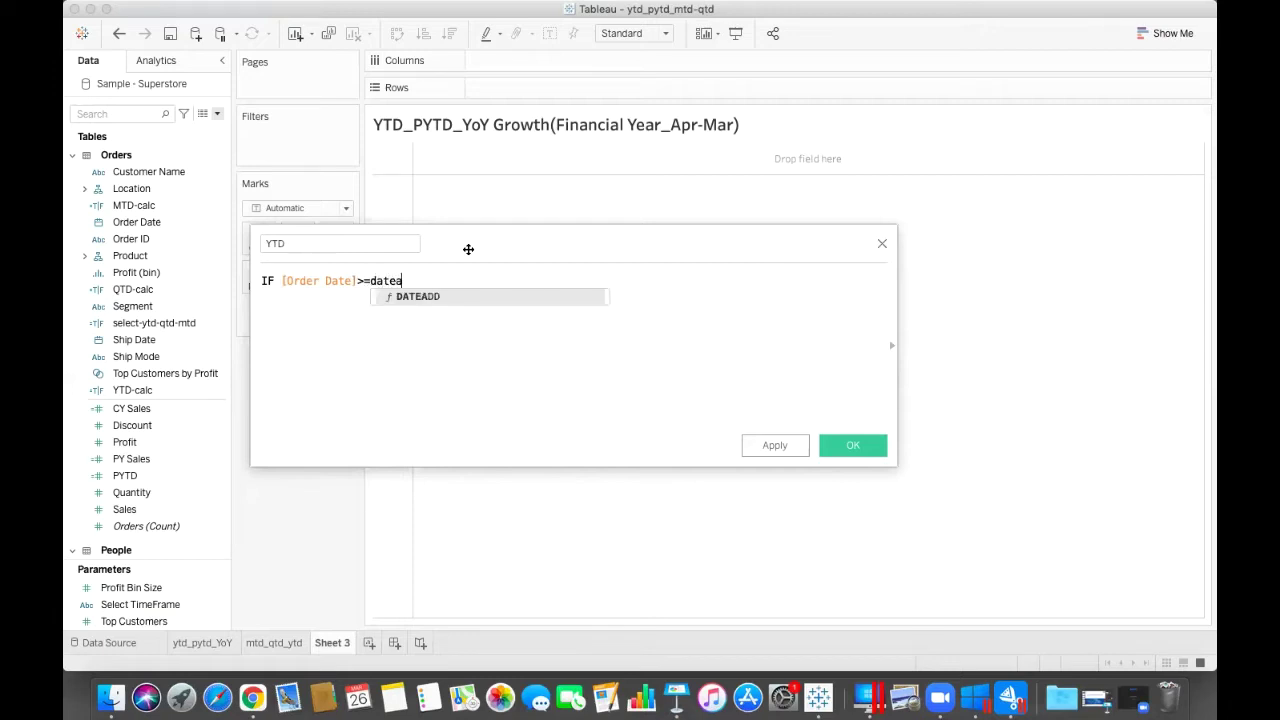
key("Return")
type("'")
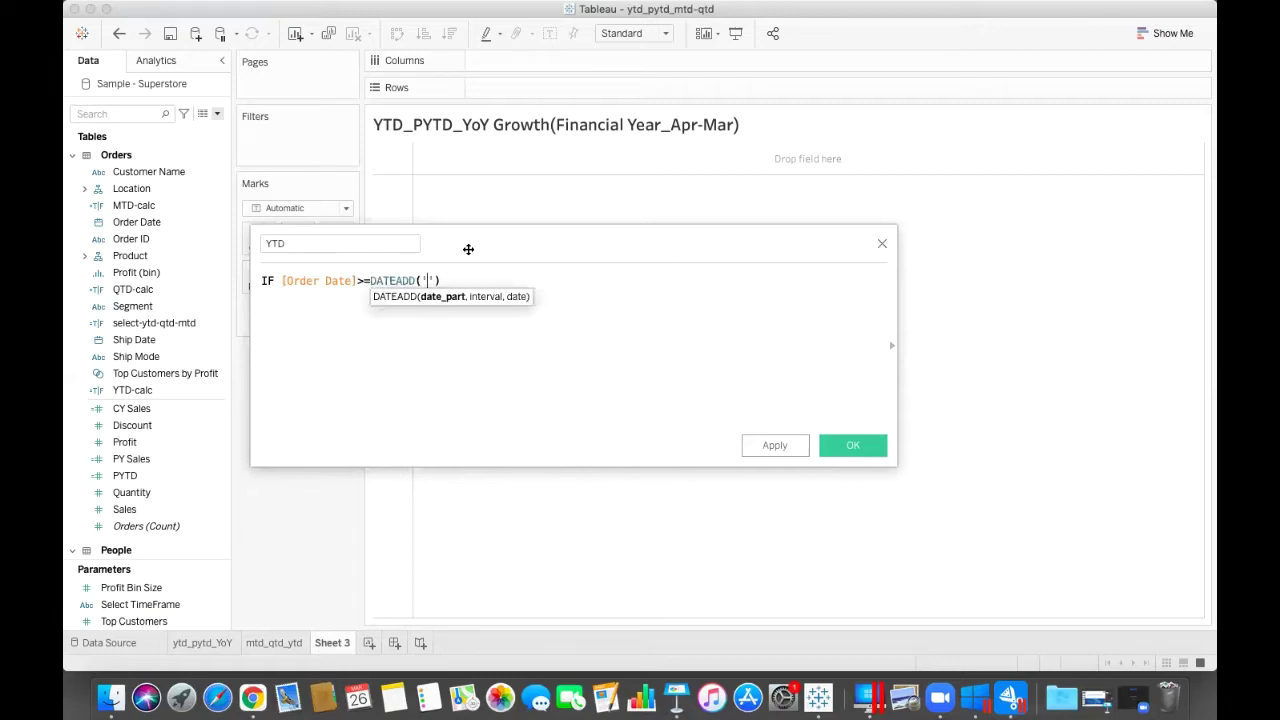
type("month',")
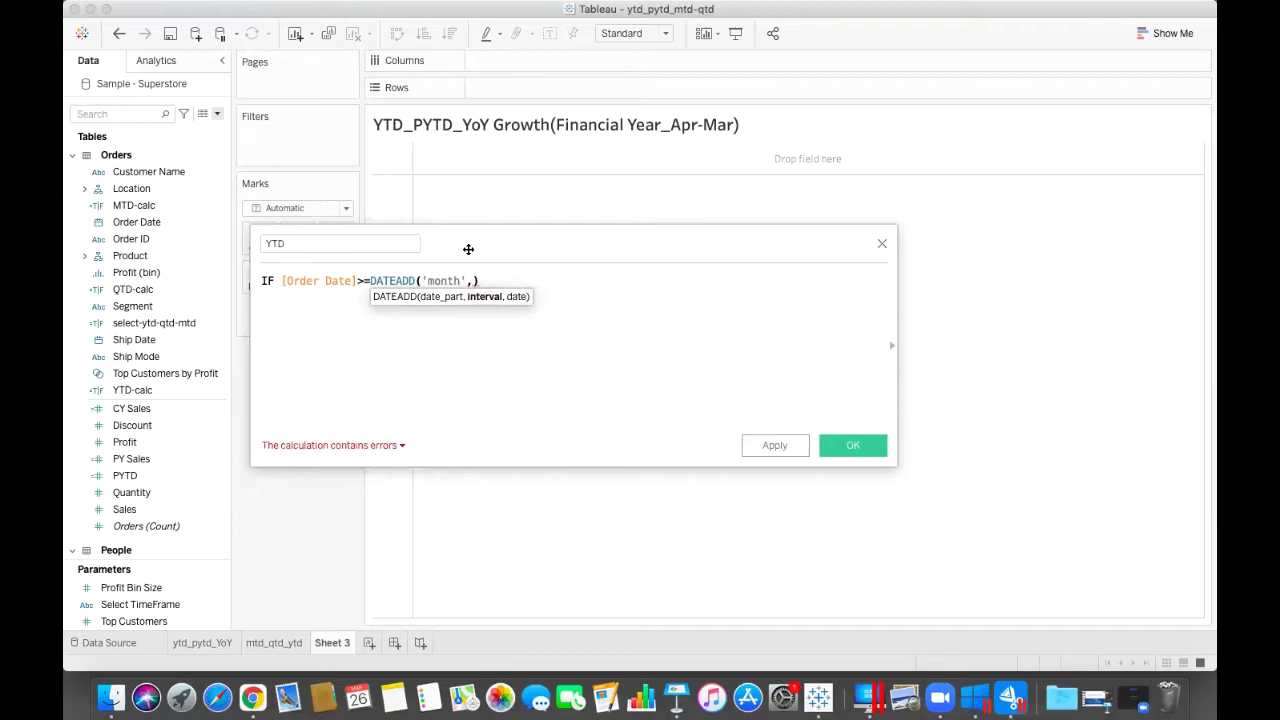
type("3,DATETR")
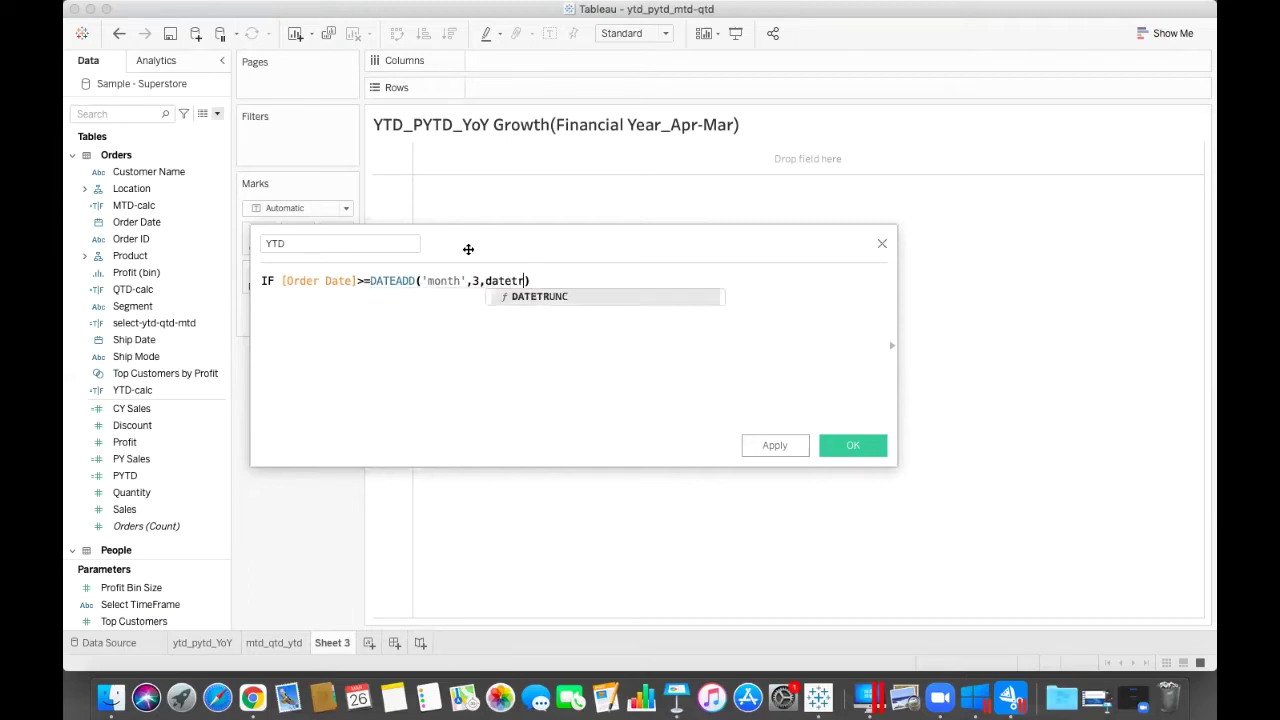
key("Return")
type("'")
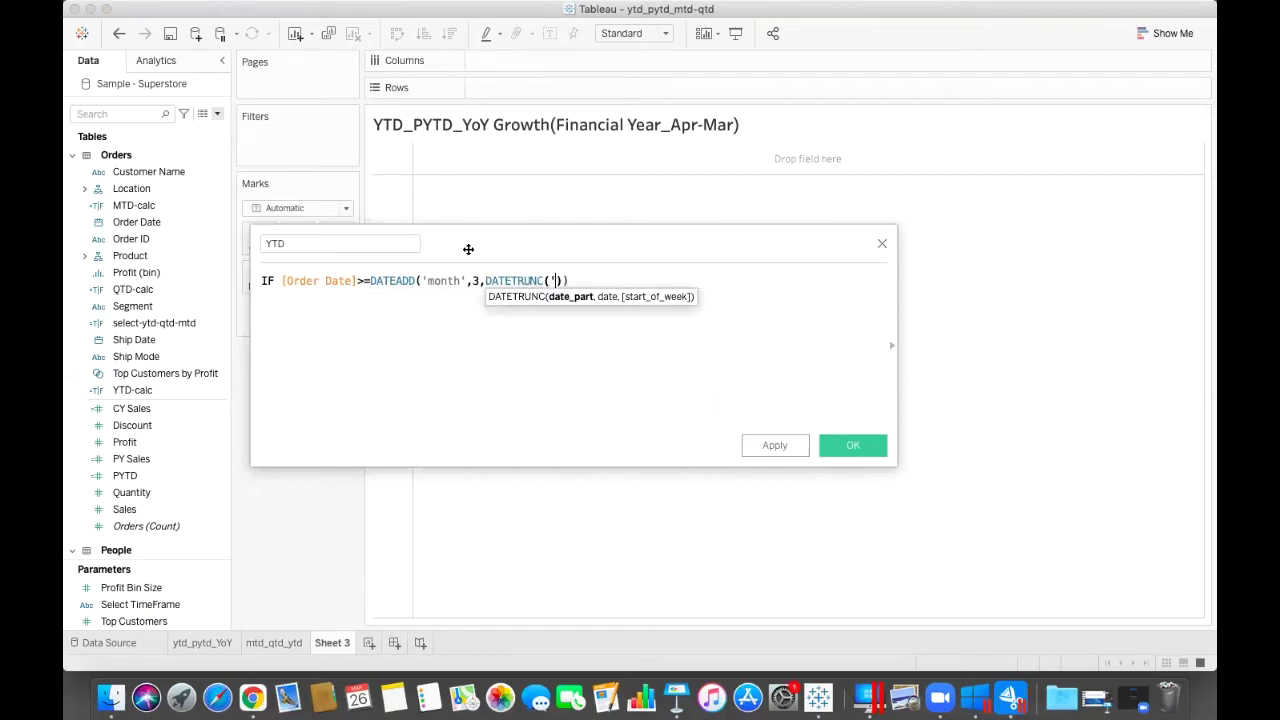
type("year'")
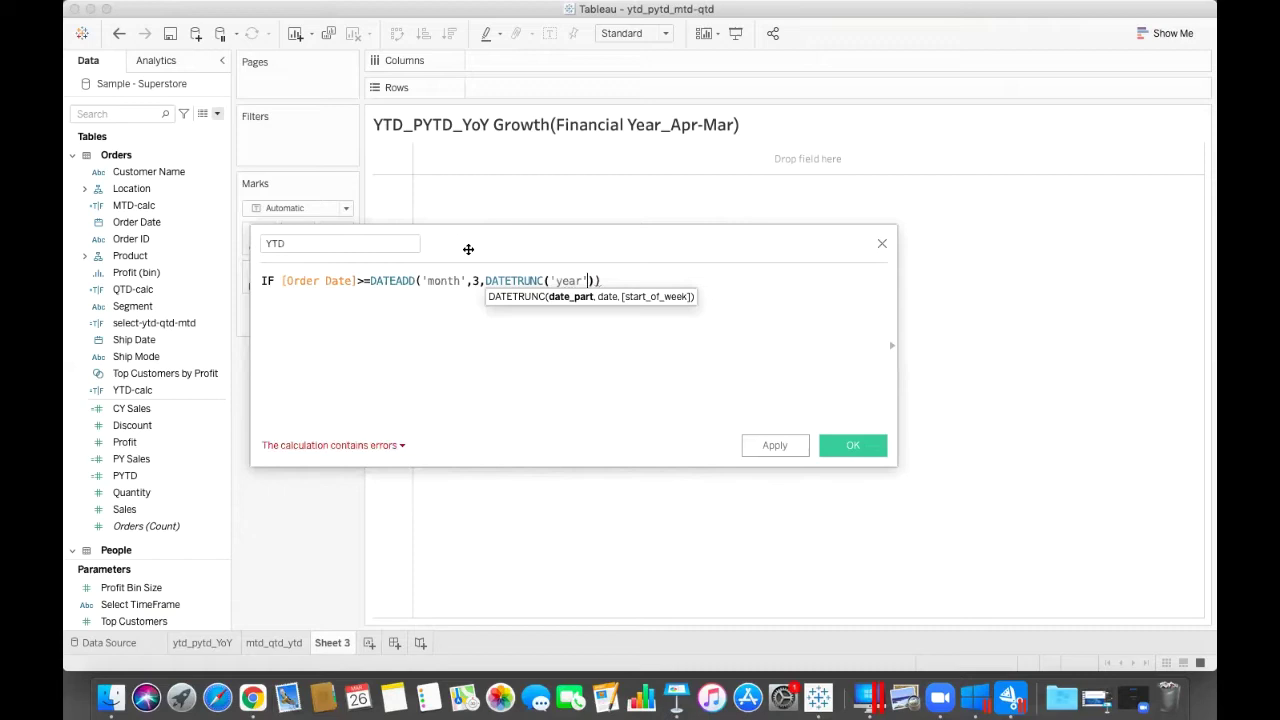
type(",max")
key("Return")
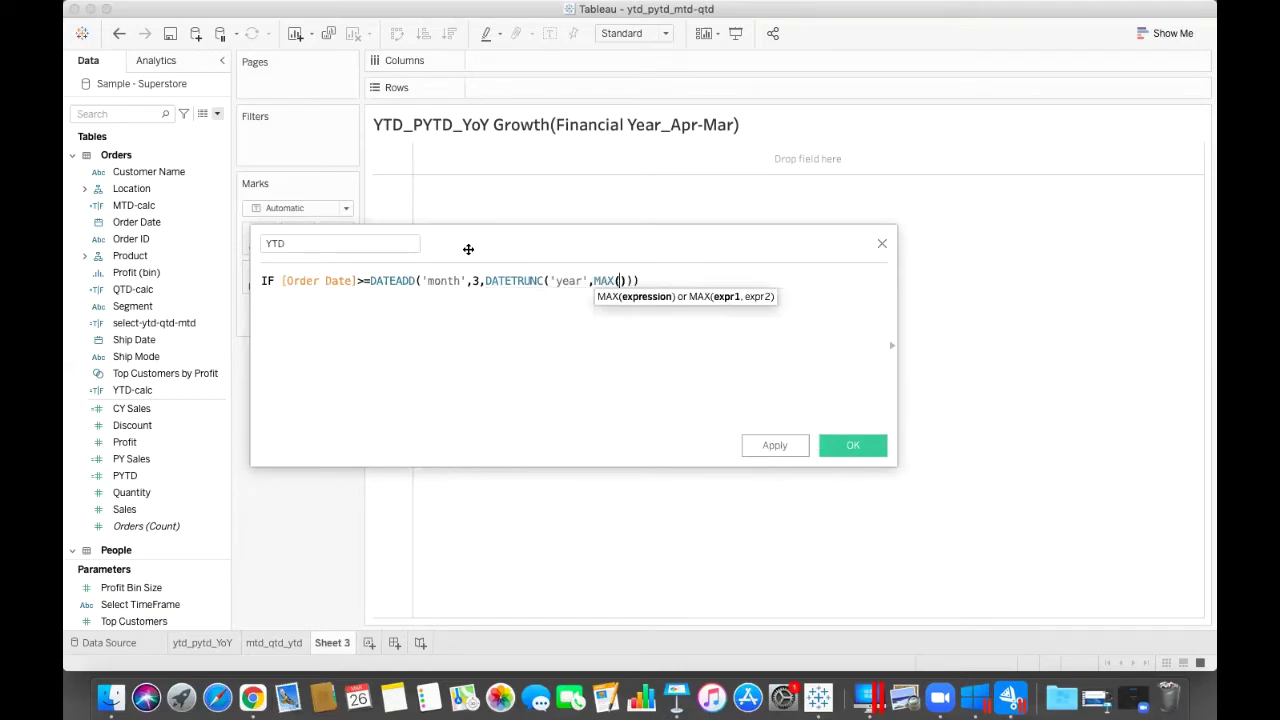
type("order")
key("Return")
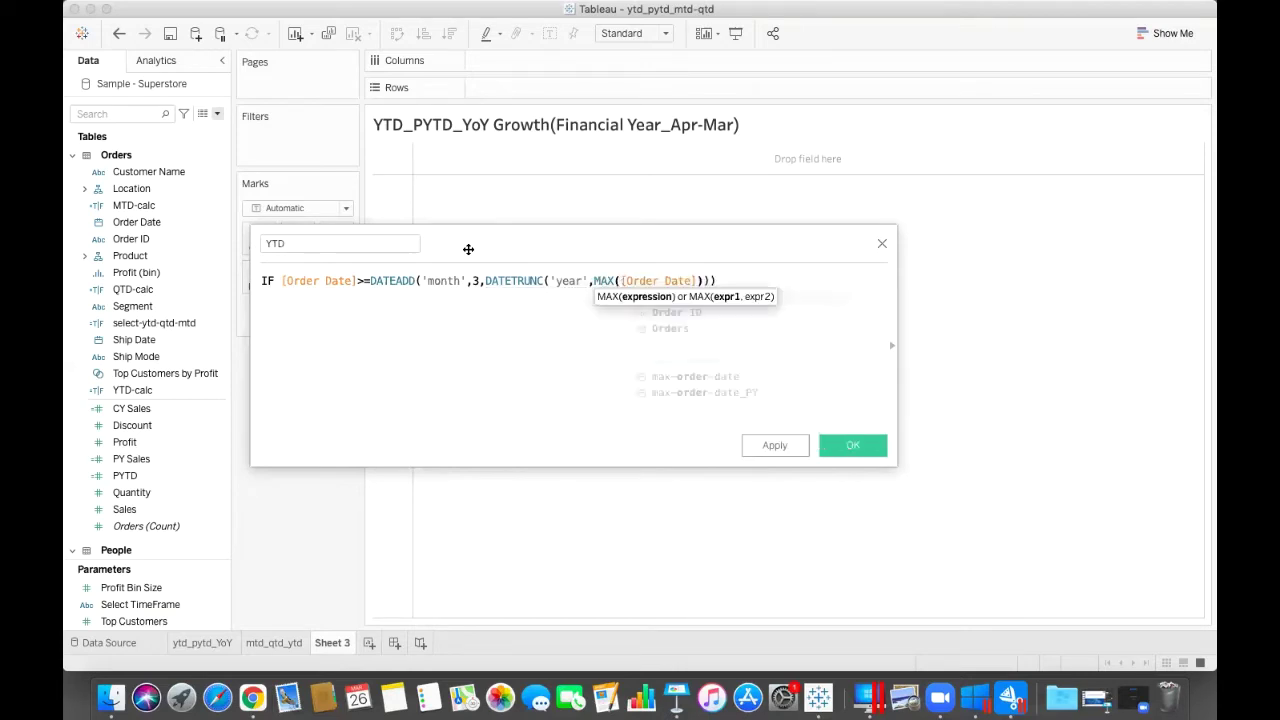
left_click(591, 281)
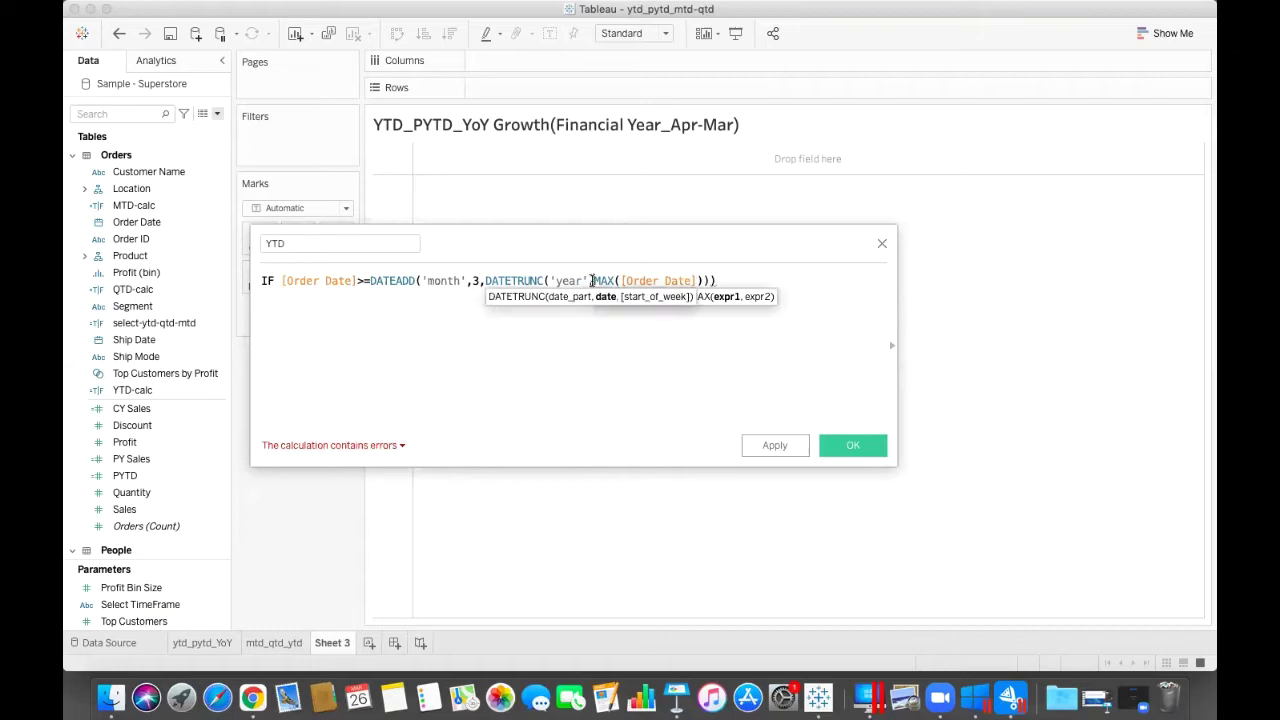
type("(")
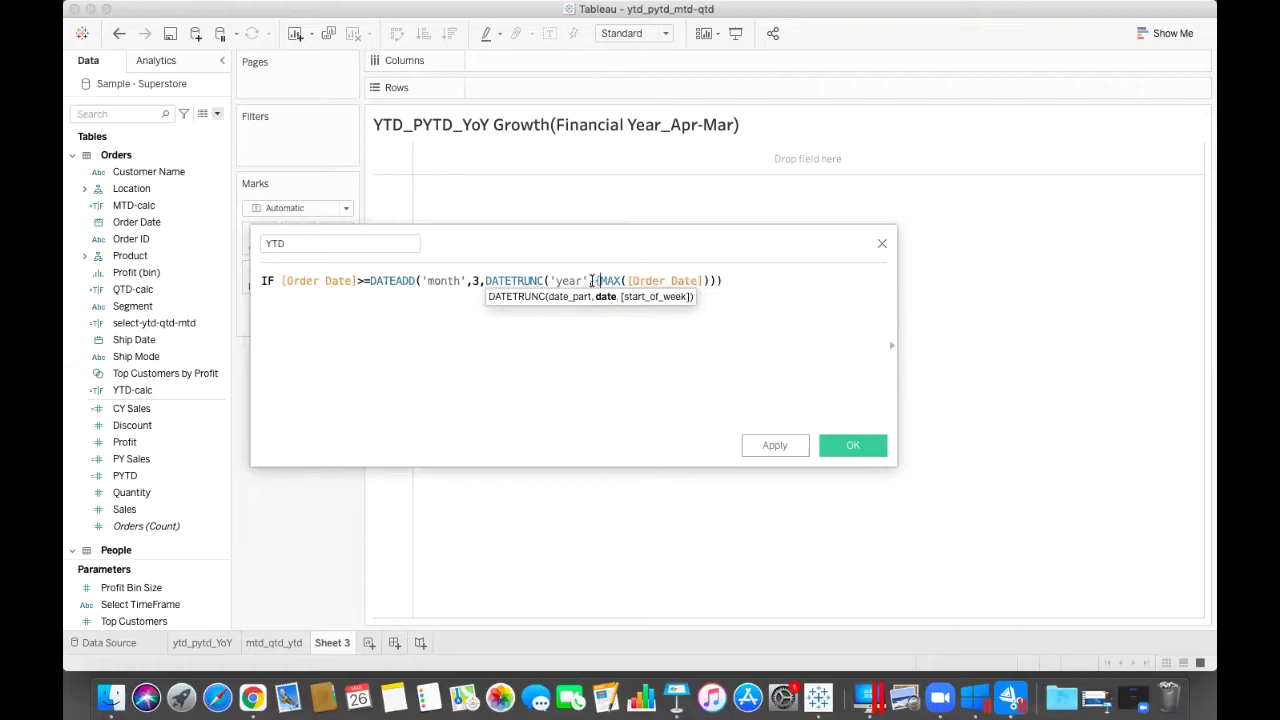
left_click(710, 280)
type(")")
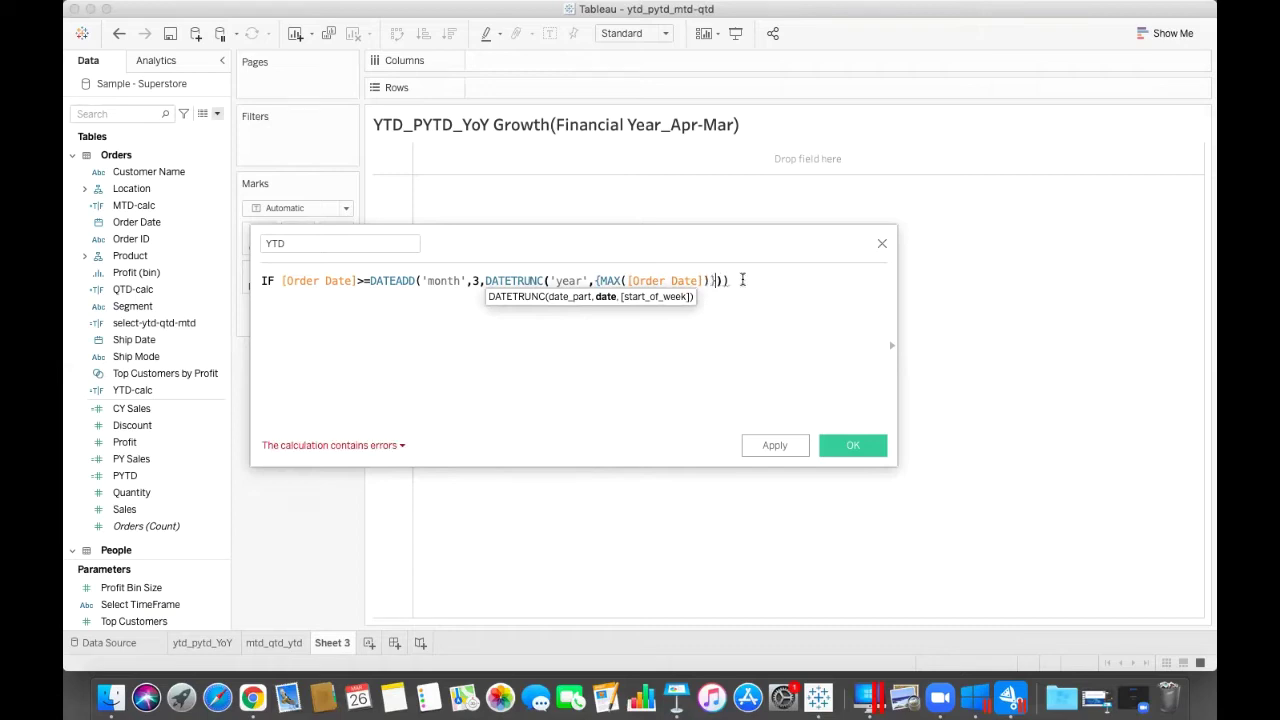
left_click(745, 280)
key("Return")
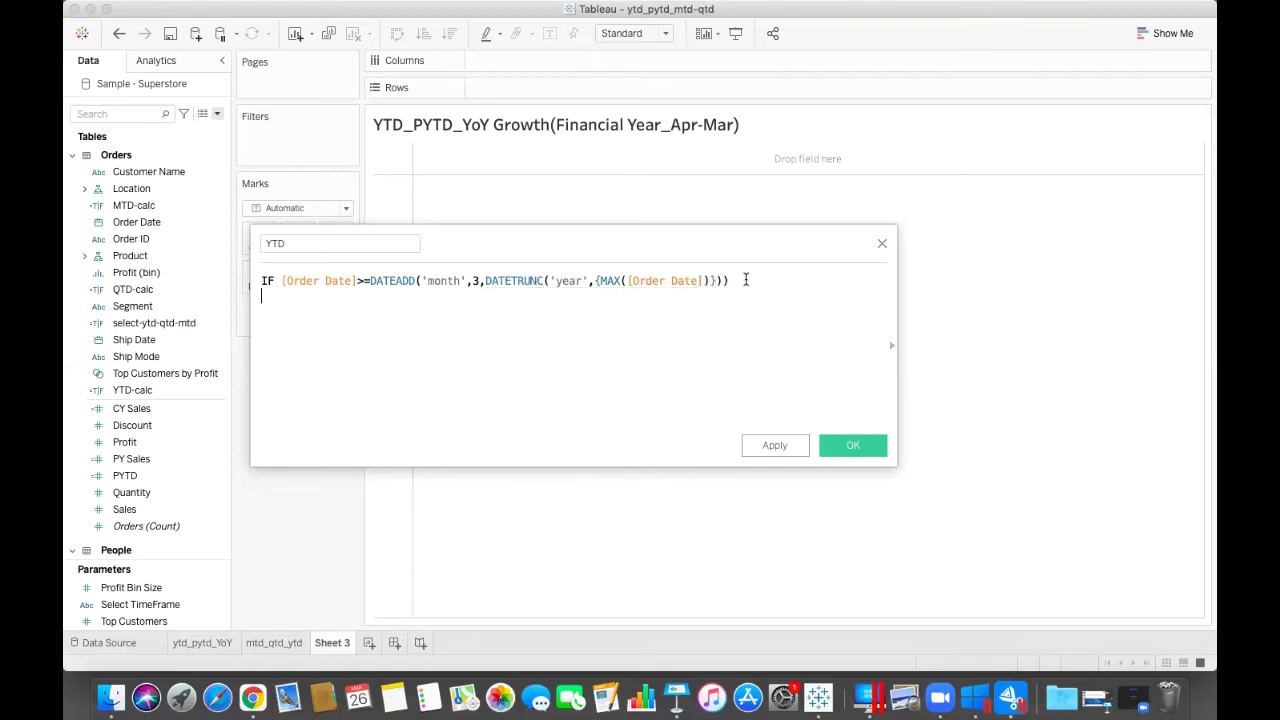
Step: Add AND [Order Date] <= {MAX([Order Date])} THEN [Sales] ELSE 0 END
type("AND")
type(" orde")
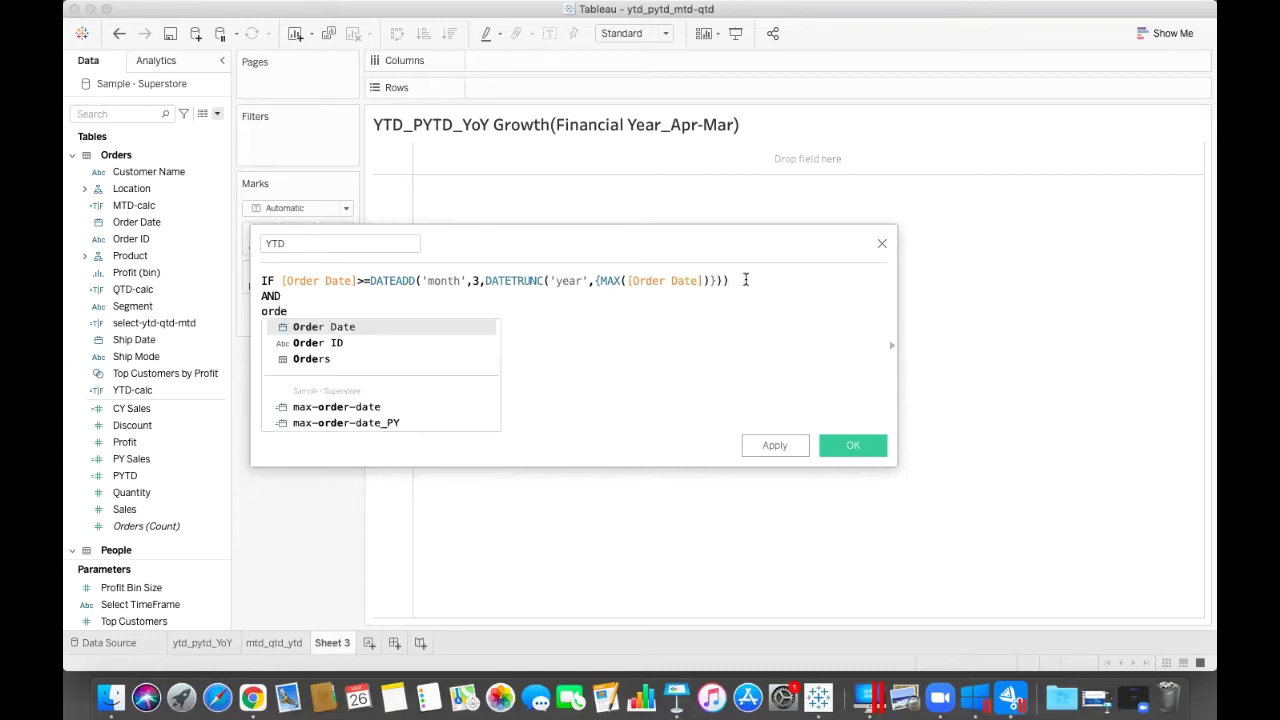
key("Return")
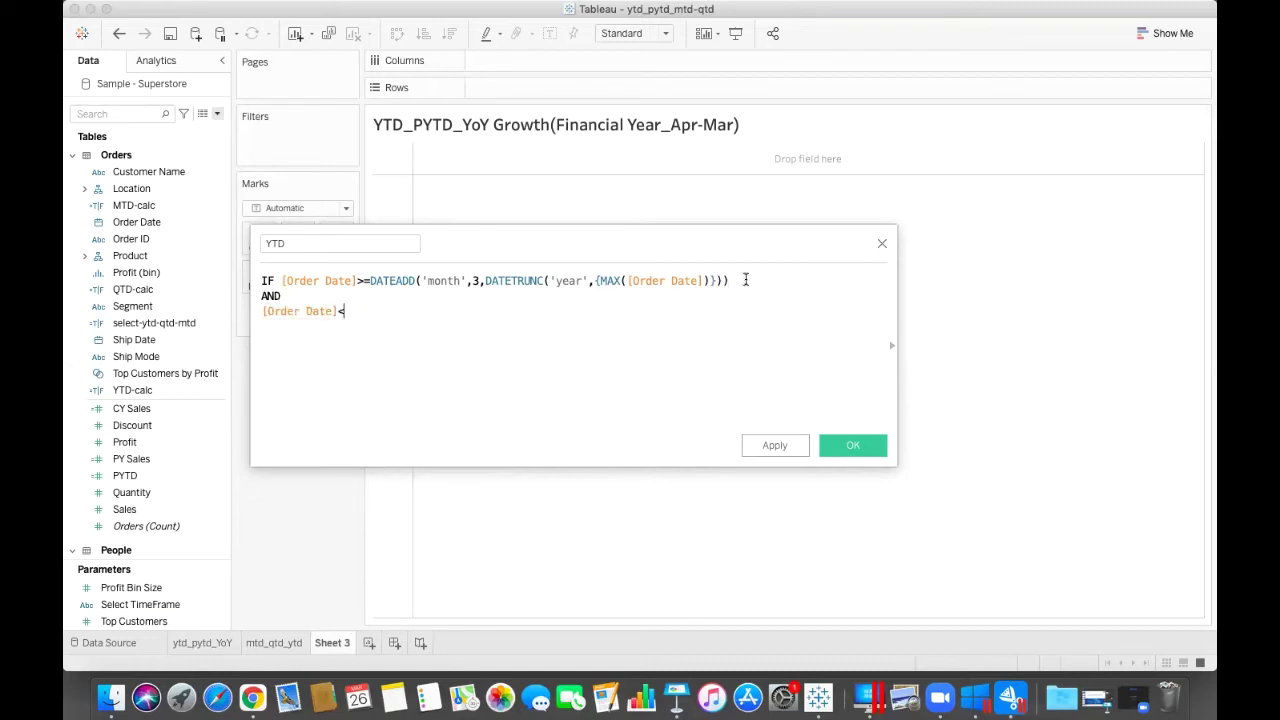
type("<+")
key("BackSpace")
type("=")
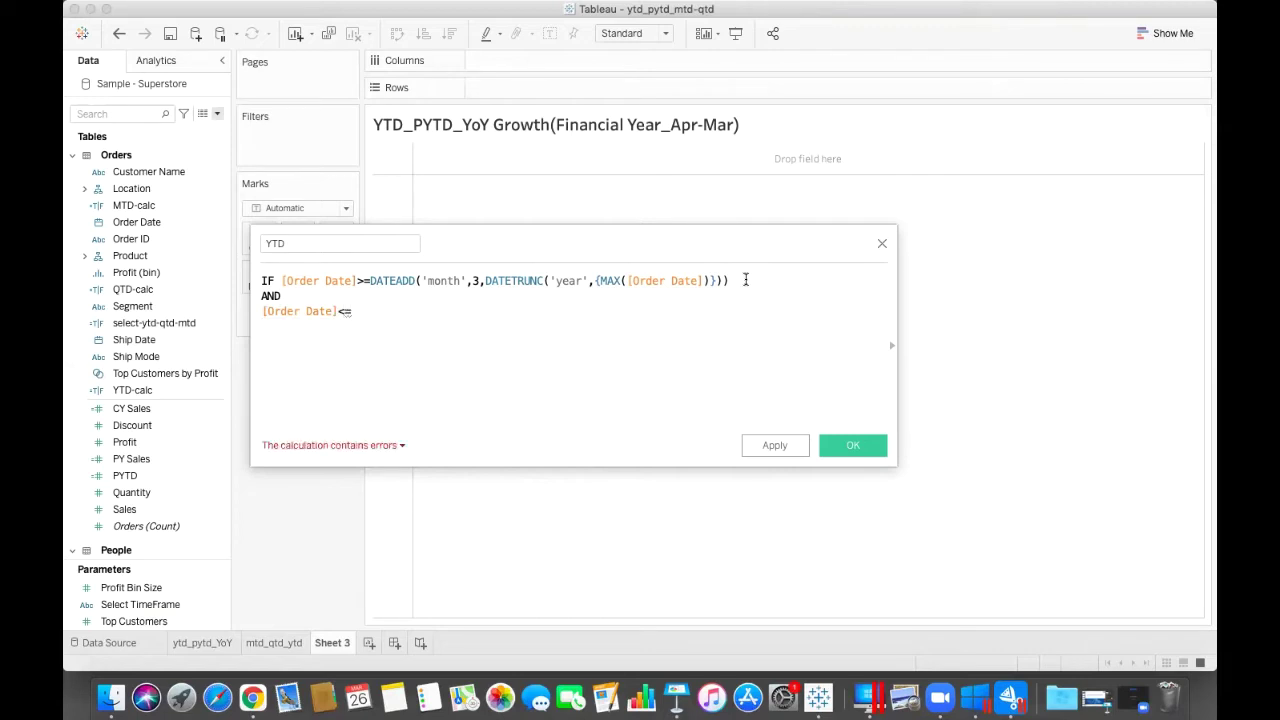
type("max")
key("Return")
type("order)")
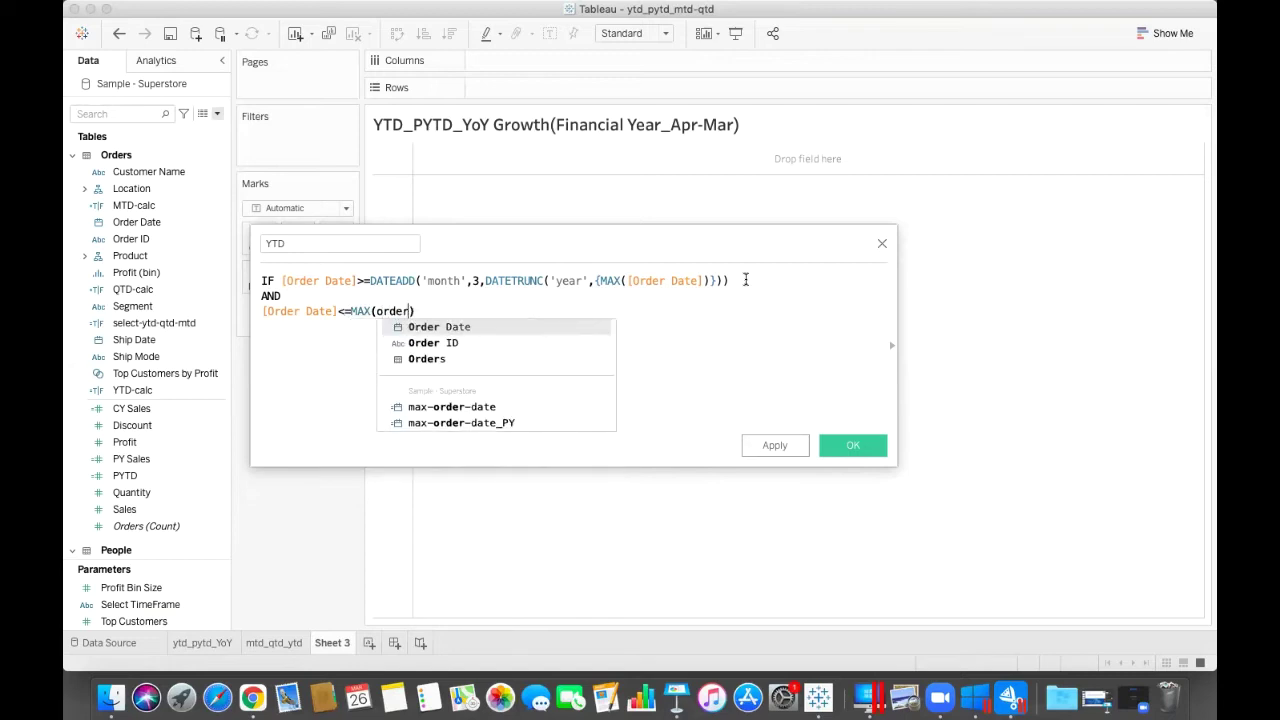
key("Return")
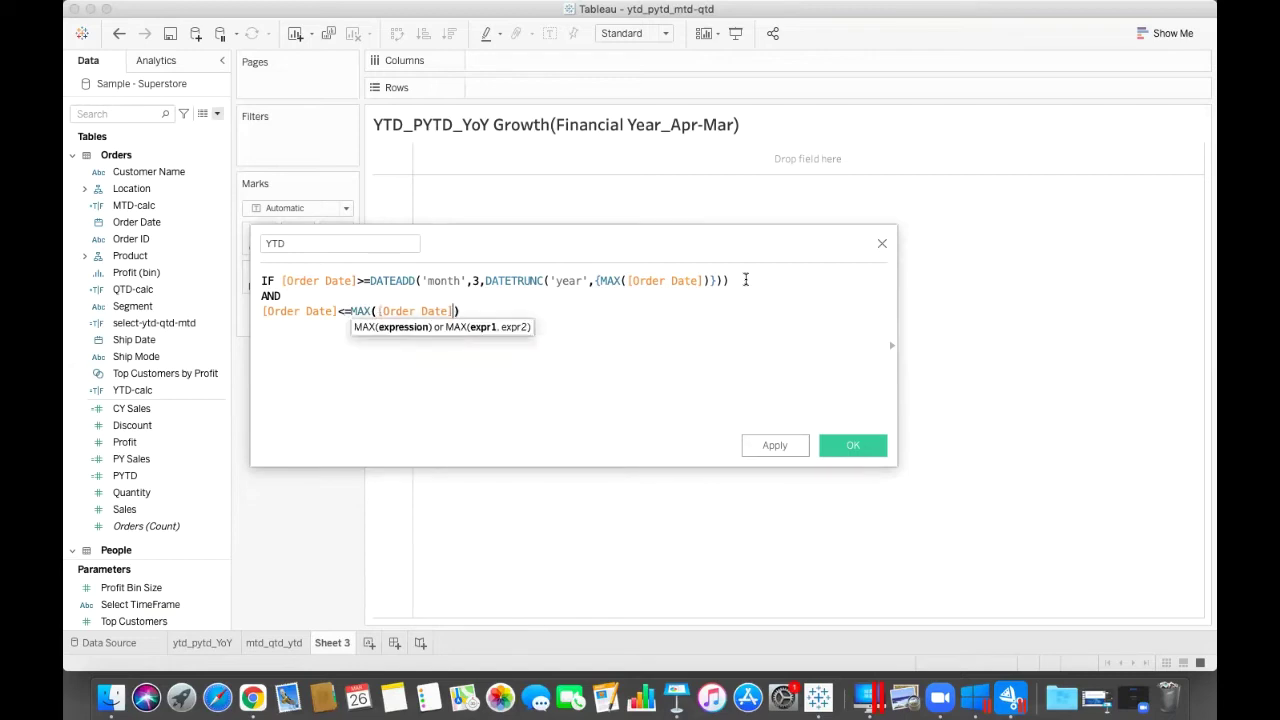
left_click(351, 313)
type("{")
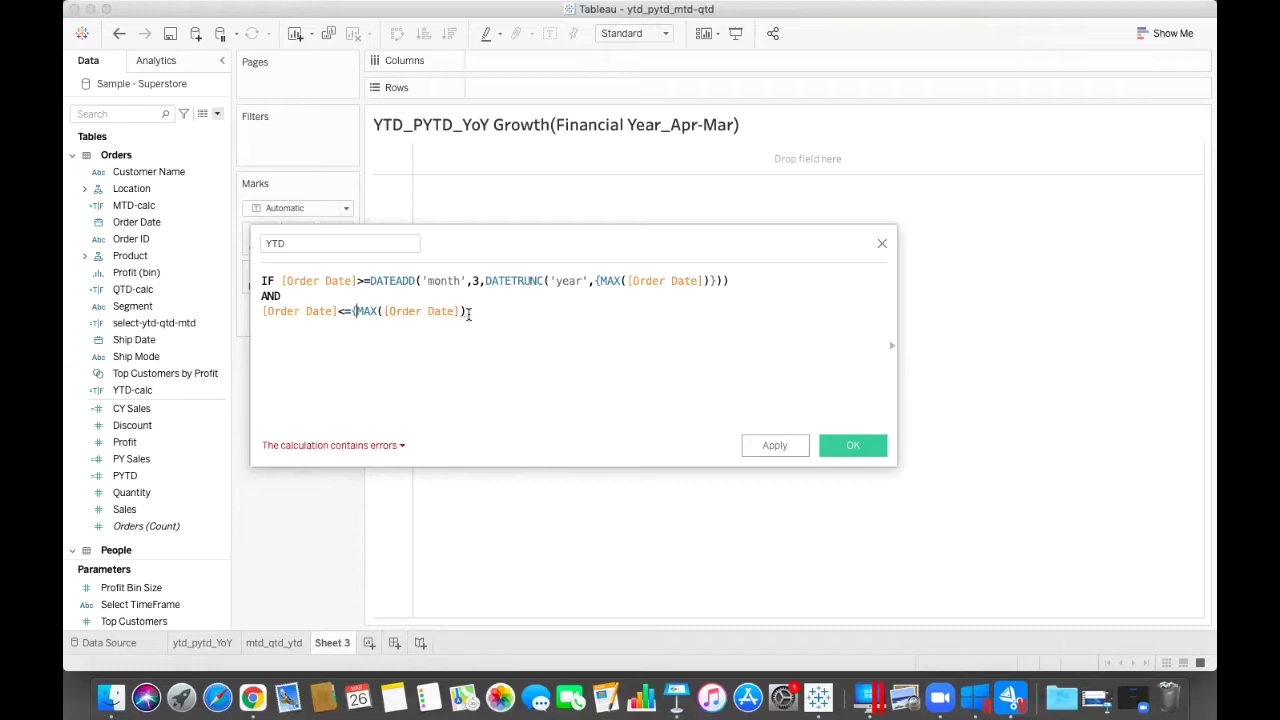
left_click(468, 313)
type("}")
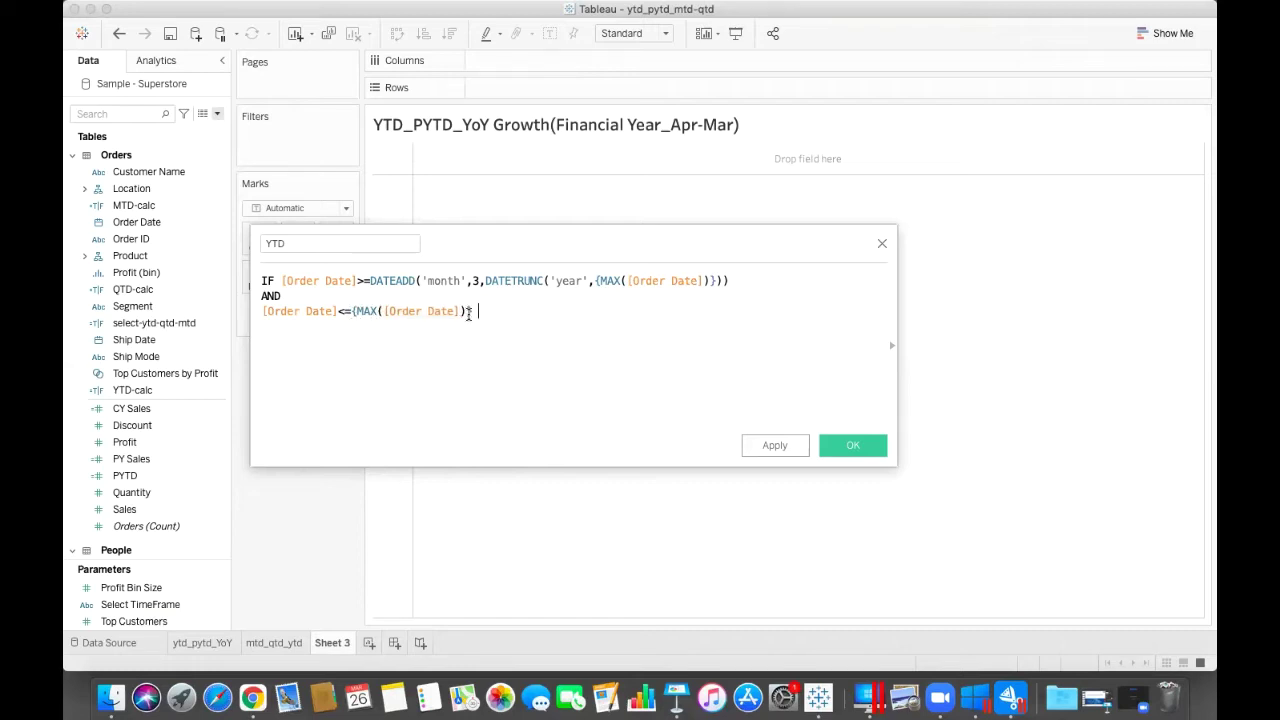
type(" THEN sla")
key("BackSpace")
key("BackSpace")
type("a")
key("Return")
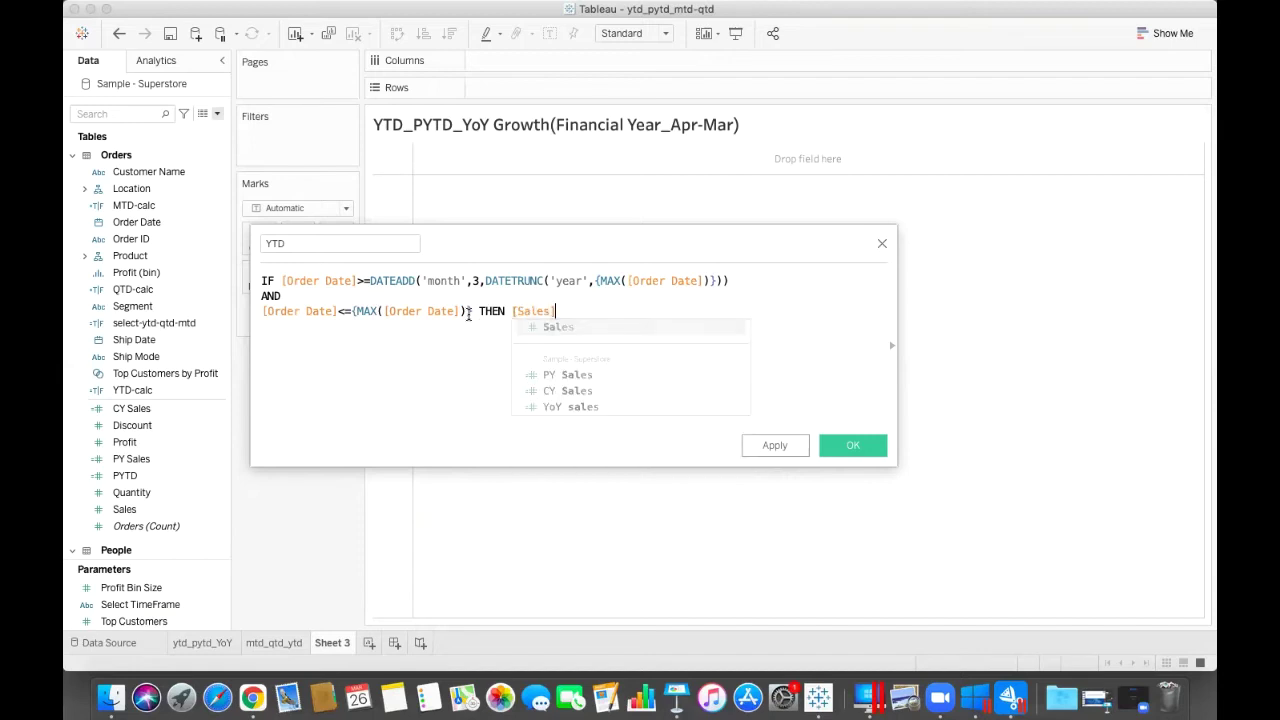
key("Return")
type("els")
key("Return")
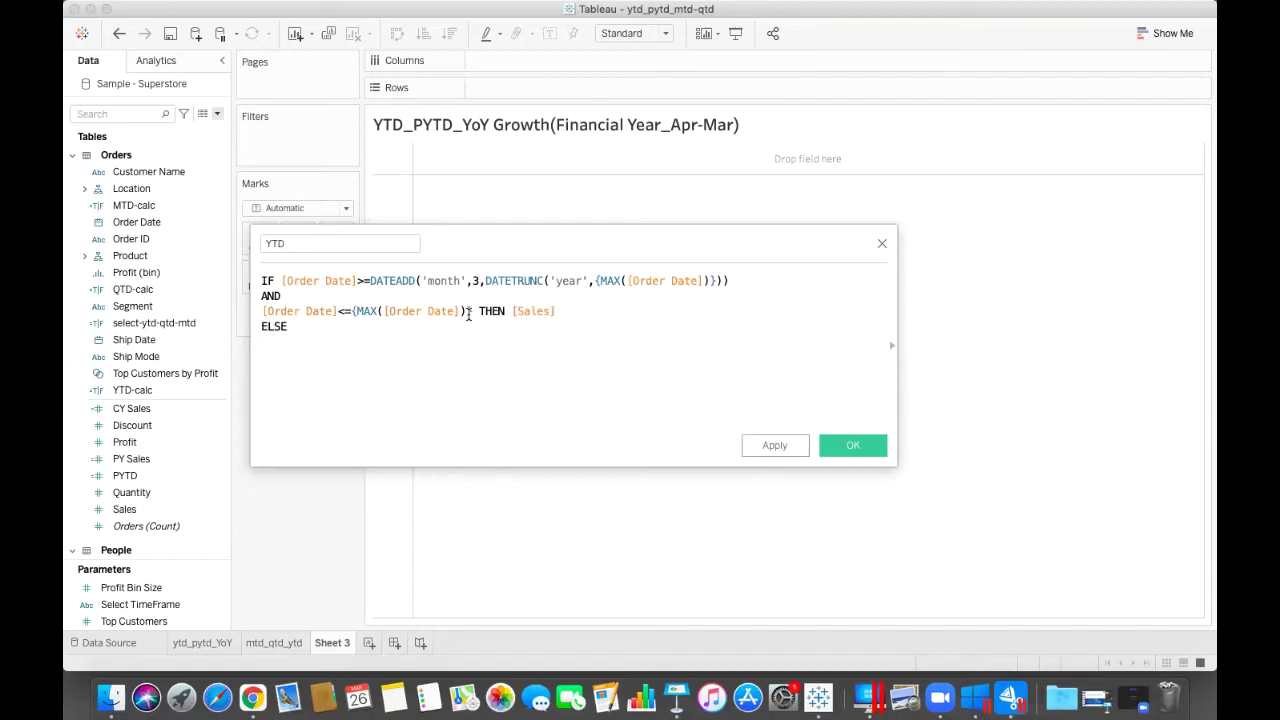
type("0 end")
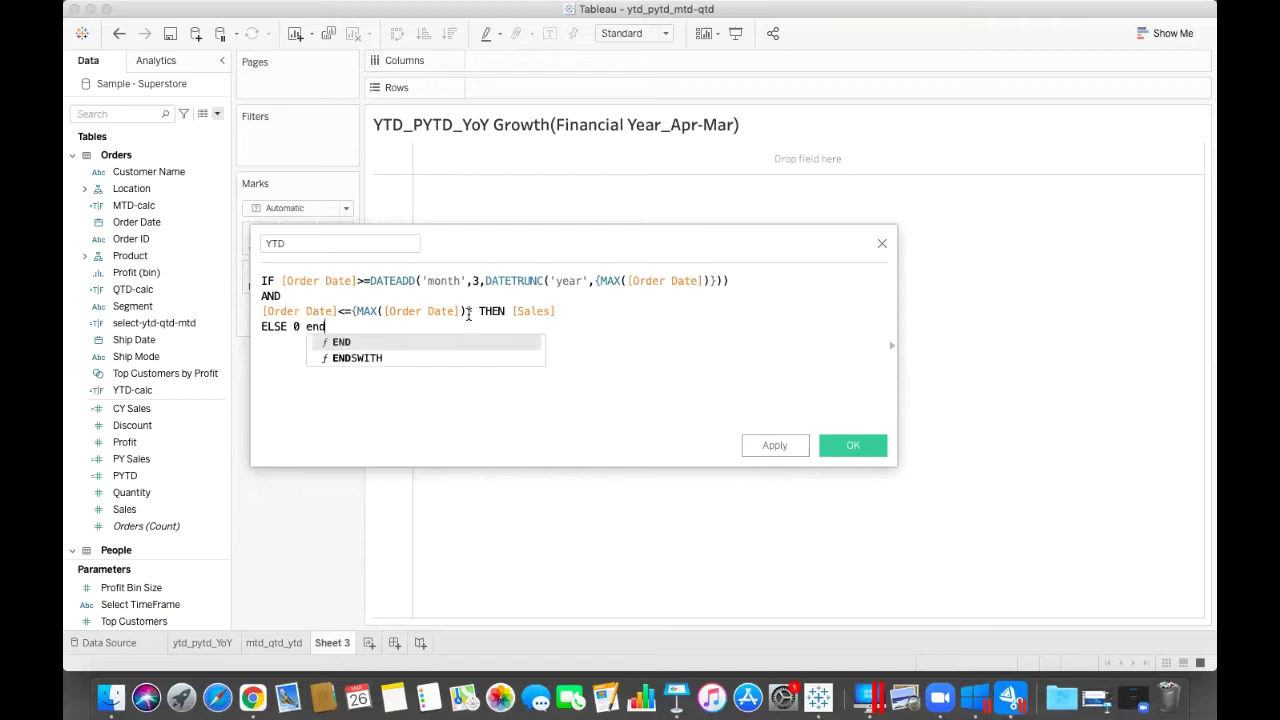
key("Return")
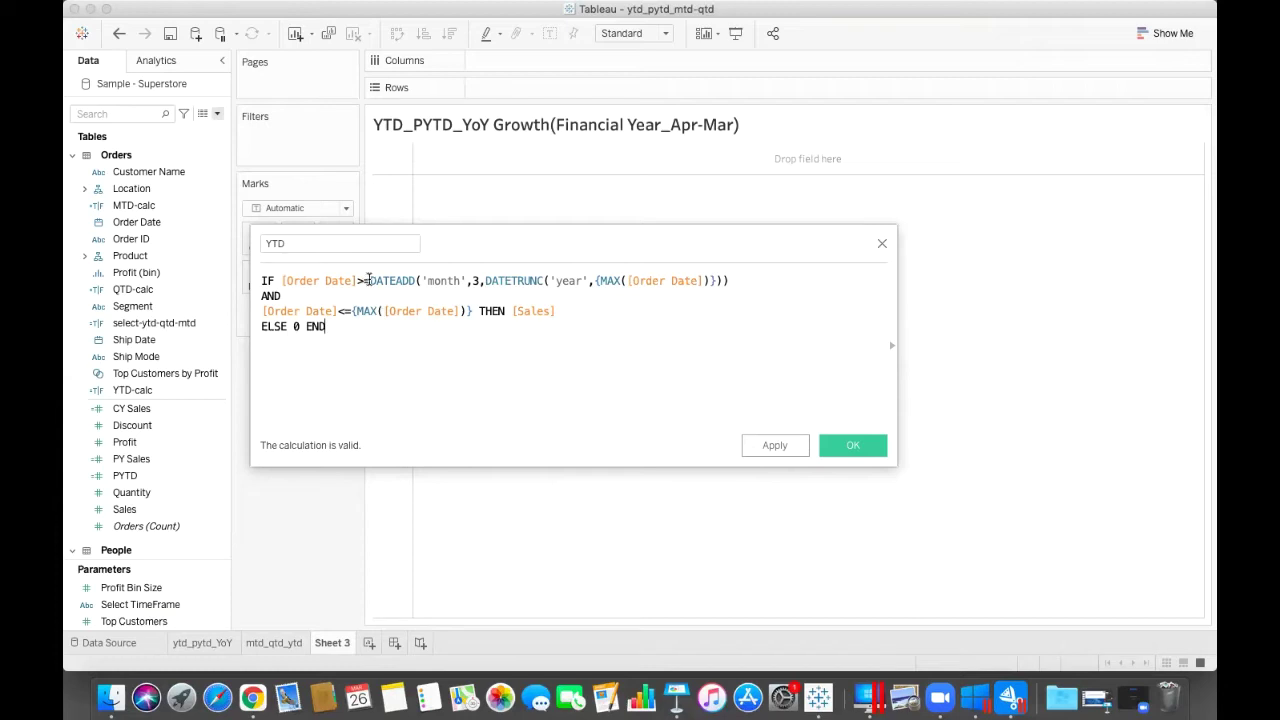
Step: Copy the financial-year start expression and save the YTD field
left_click_drag(369, 282, 728, 284)
key("cmd+c")
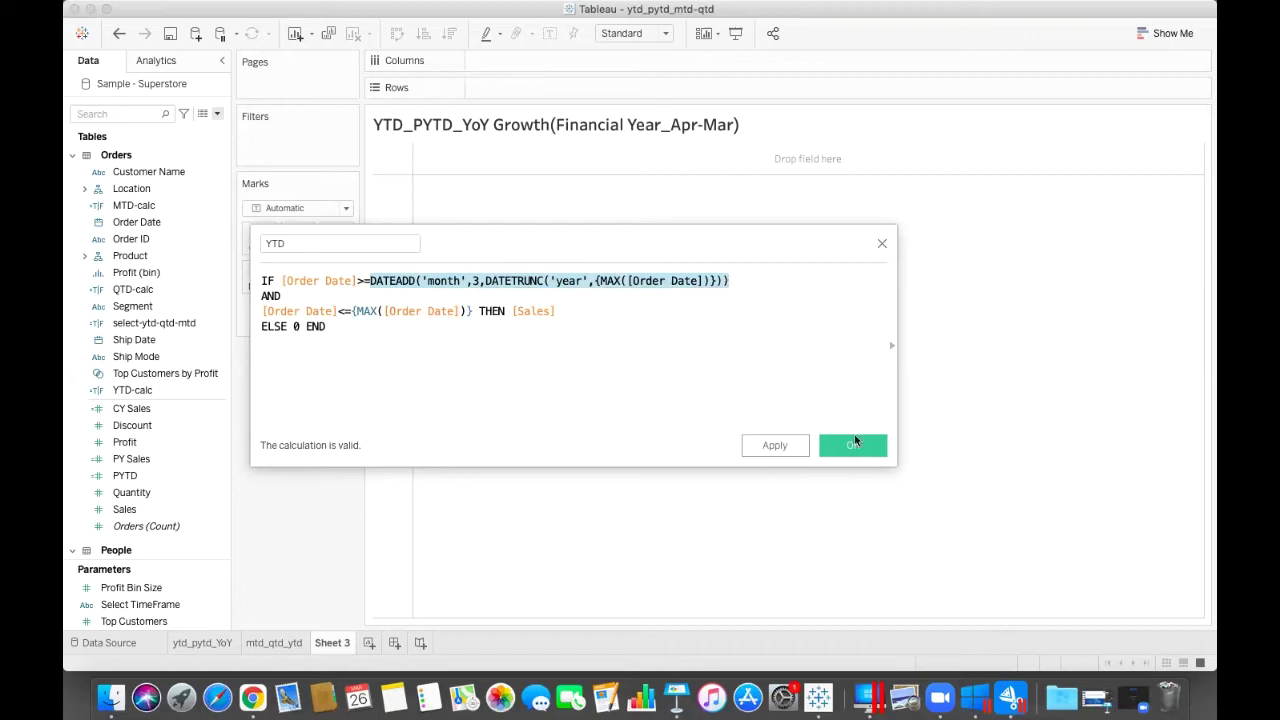
left_click(791, 444)
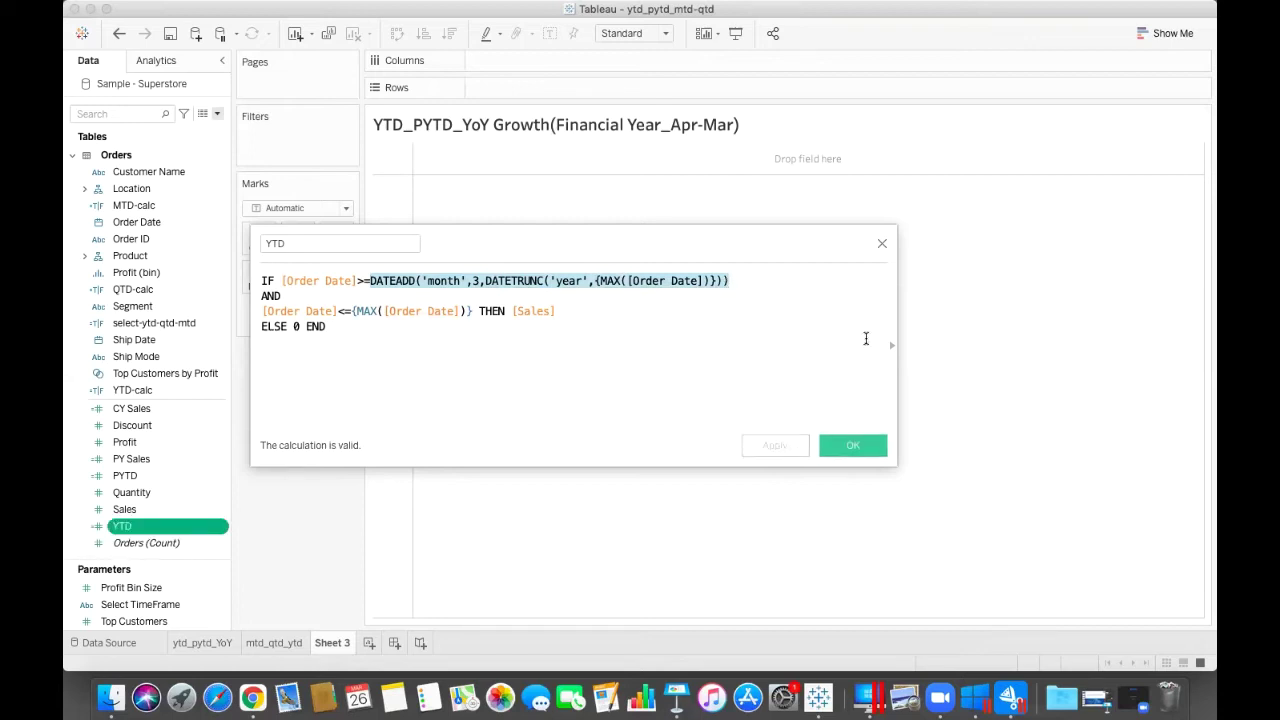
left_click(853, 446)
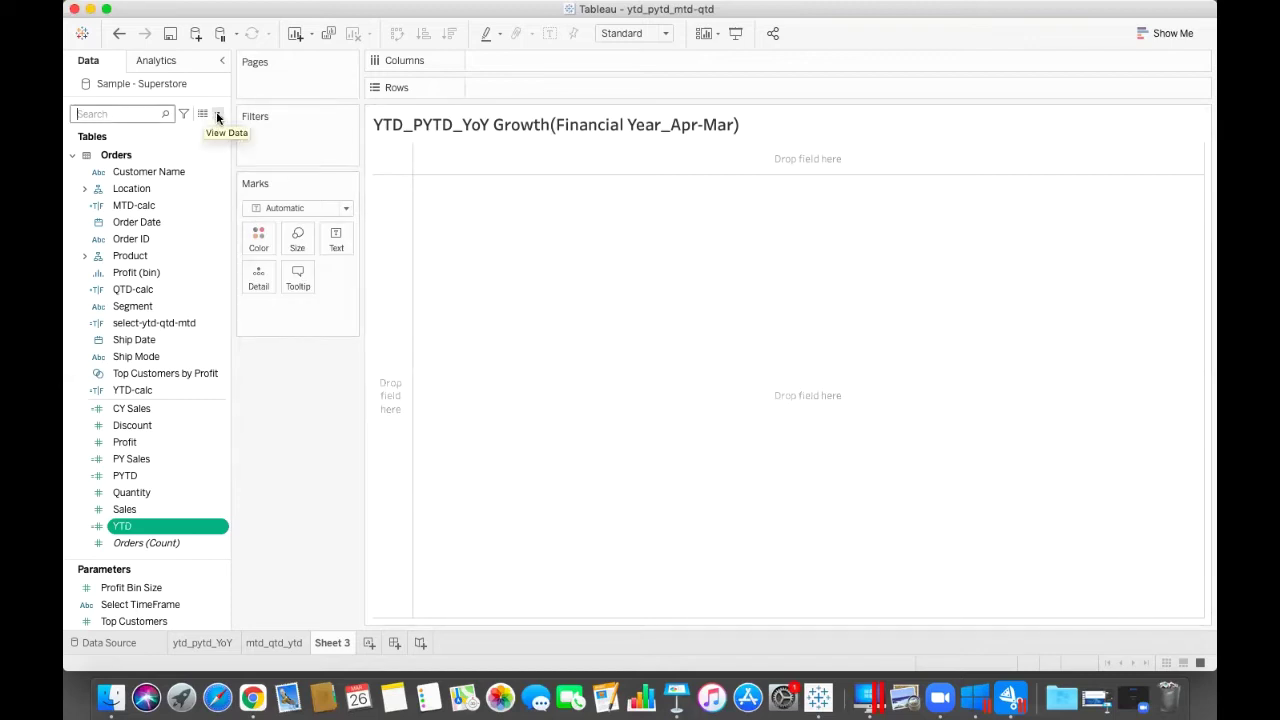
Step: Create Calculation4 from the pasted financial-year start expression
left_click(215, 113)
left_click(197, 130)
left_click(348, 285)
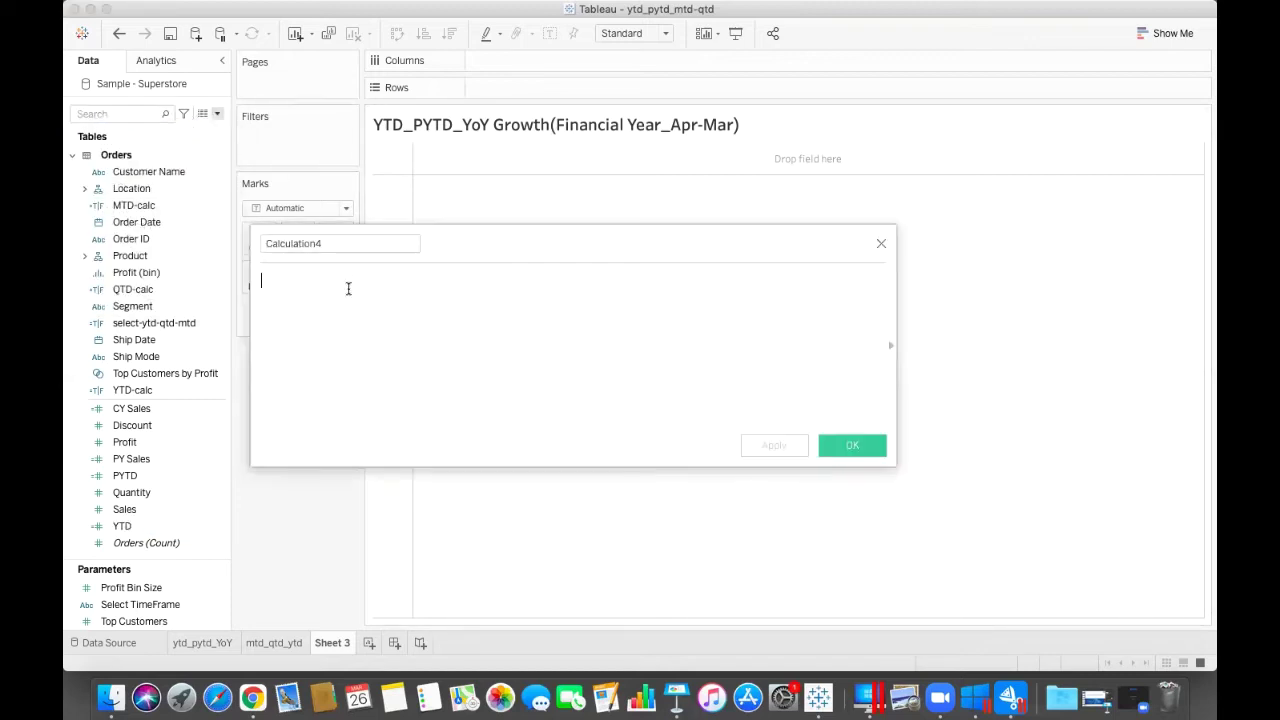
key("cmd+v")
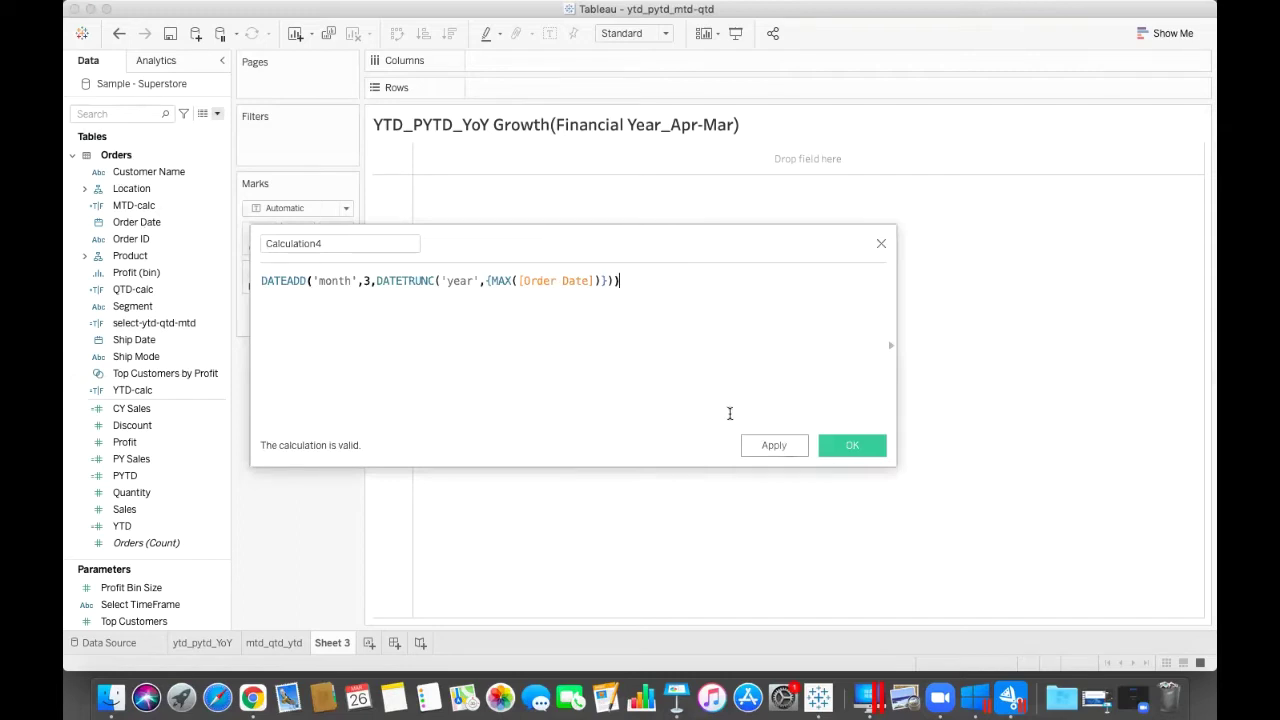
left_click(776, 446)
left_click(832, 443)
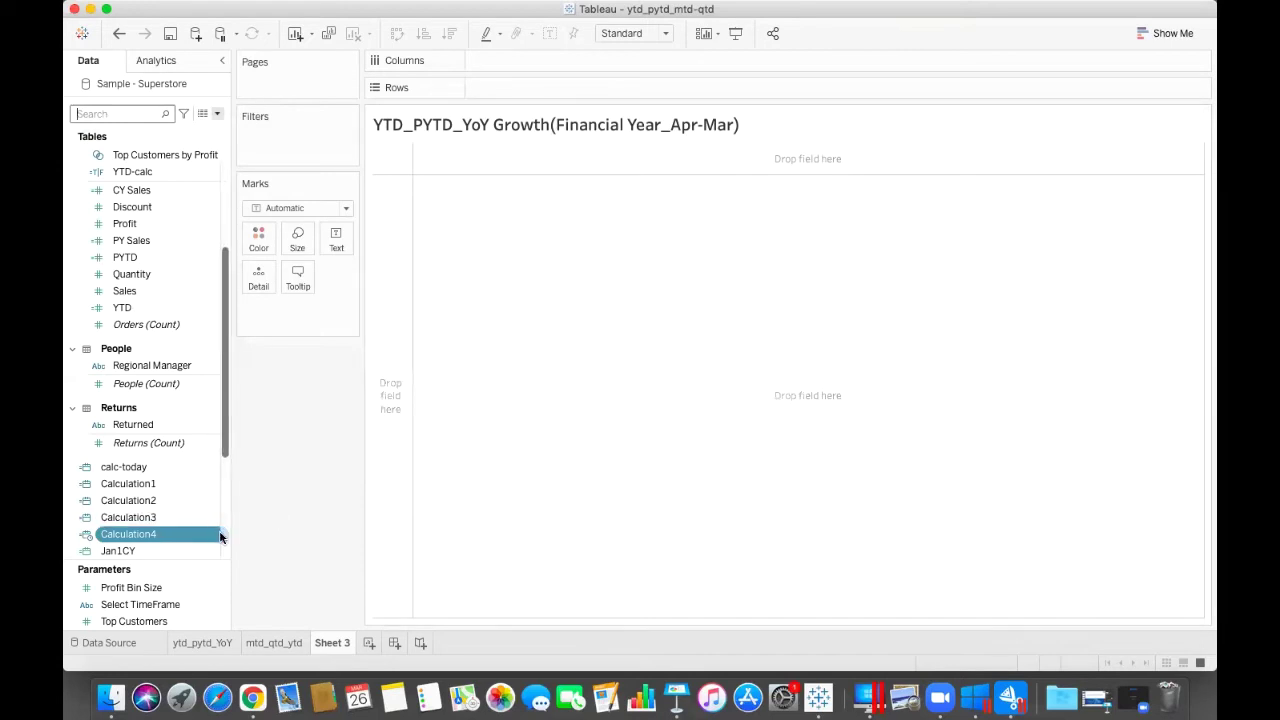
Step: Make Calculation4 a date, check its exact value 01/04/2021 in the view, then remove it
scroll(185, 528, "down", 5)
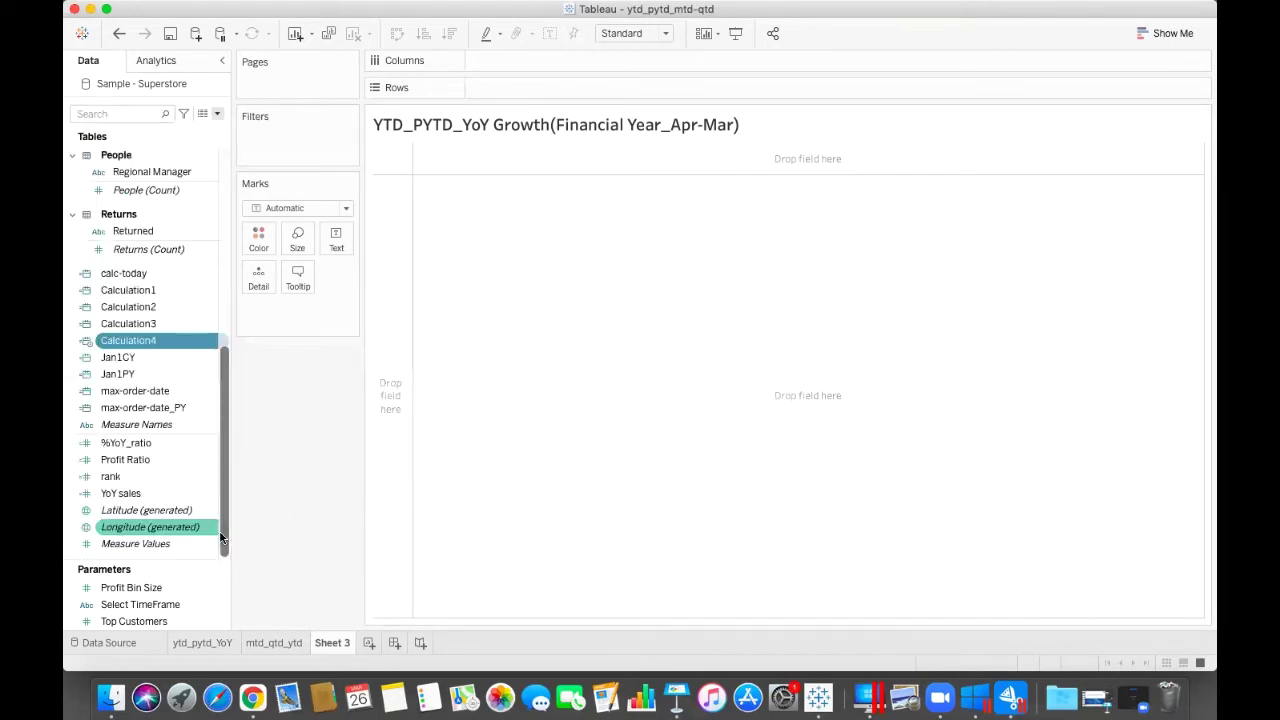
right_click(220, 342)
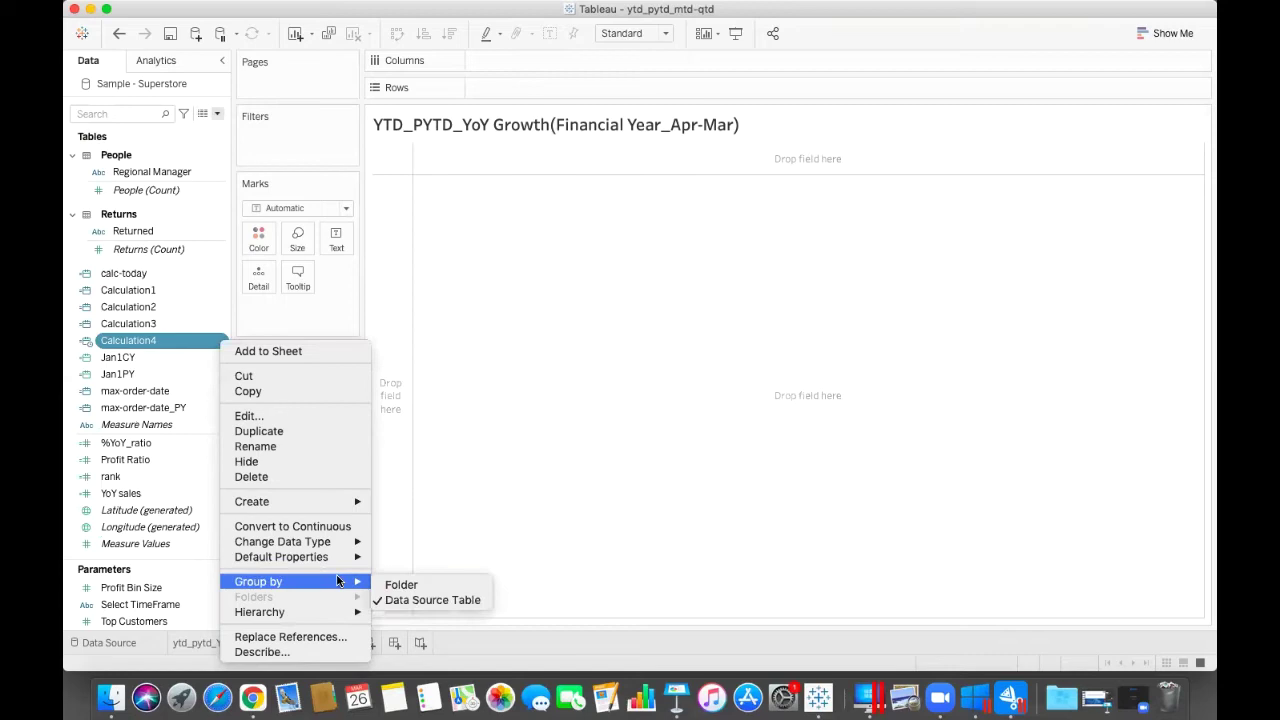
mouse_move(343, 541)
left_click(407, 590)
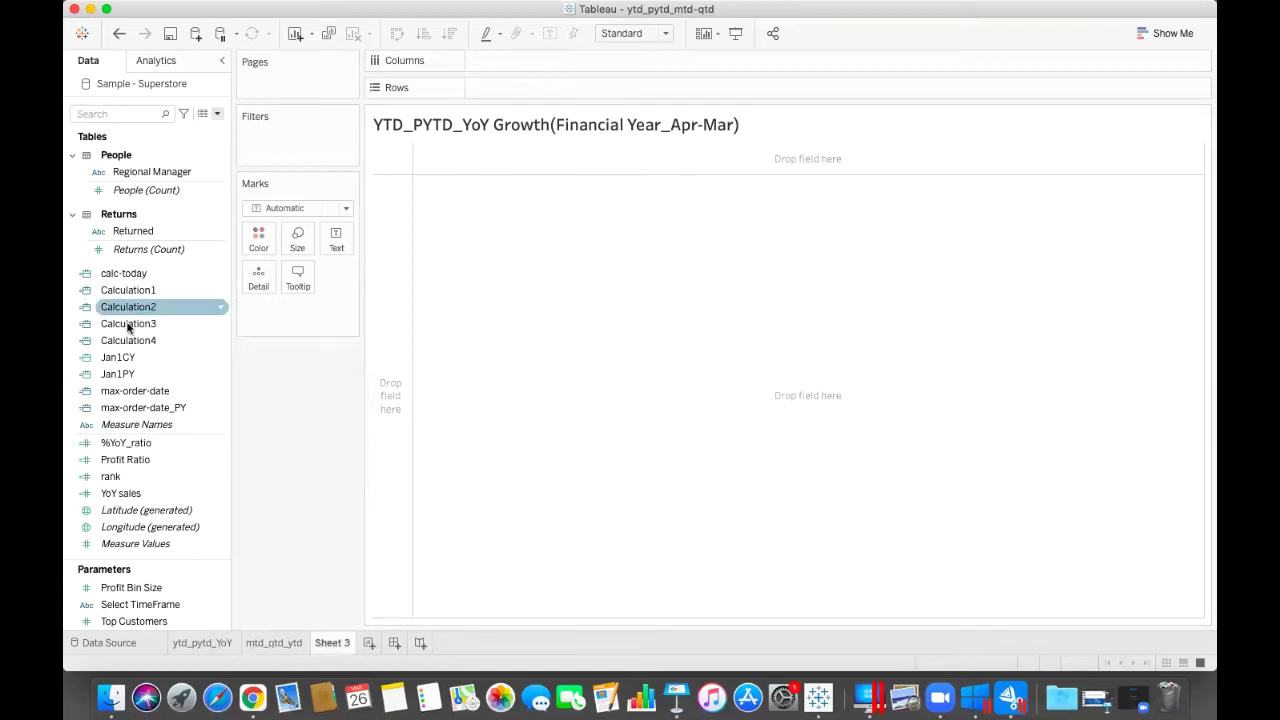
left_click_drag(150, 340, 335, 240)
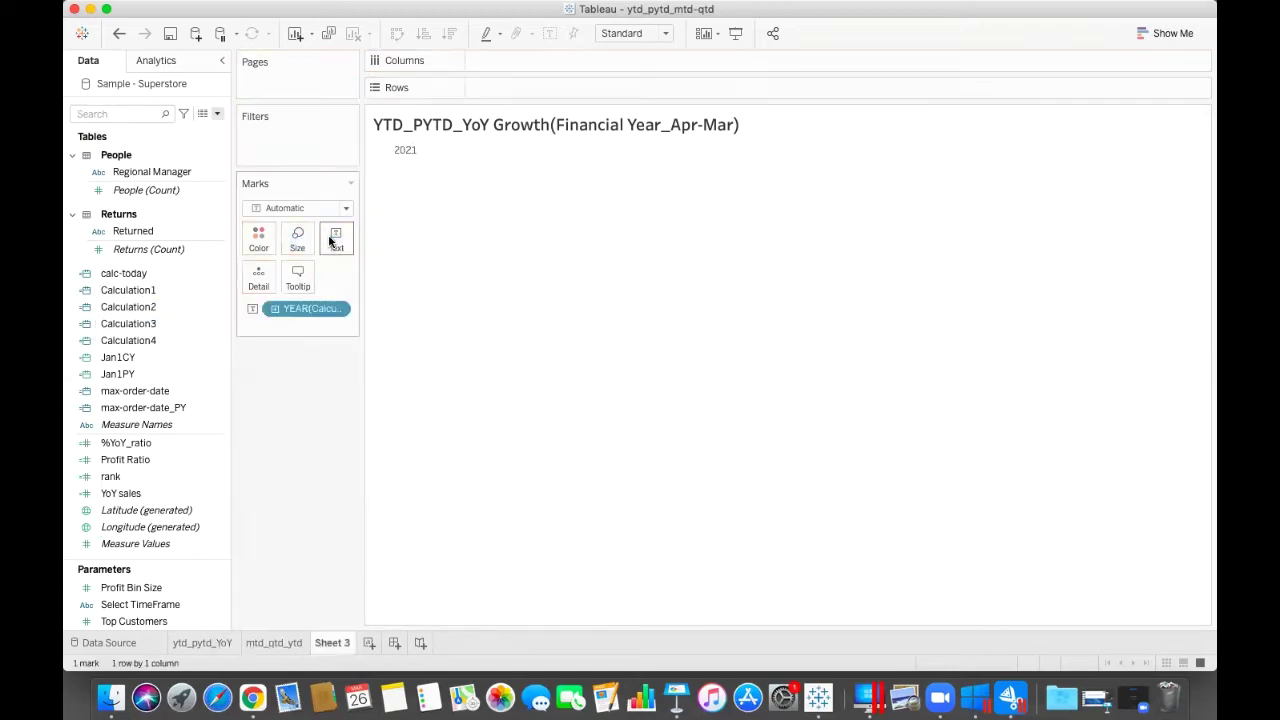
left_click(337, 311)
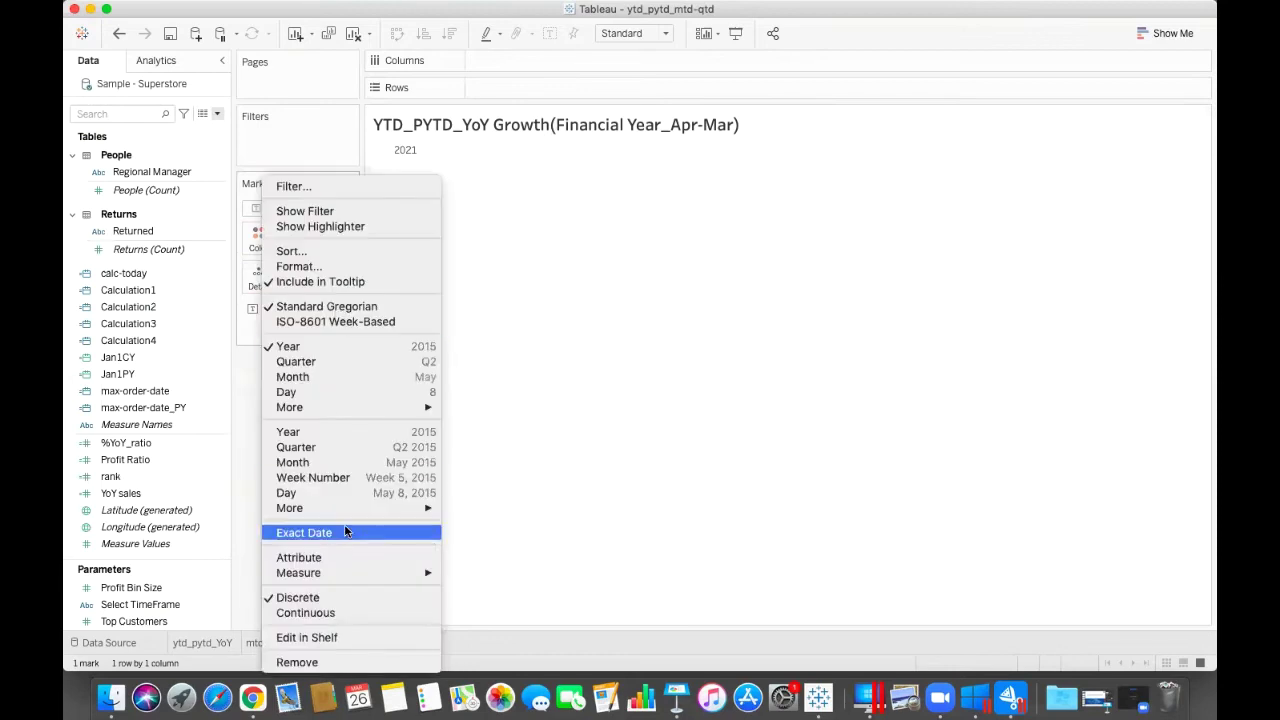
left_click(333, 534)
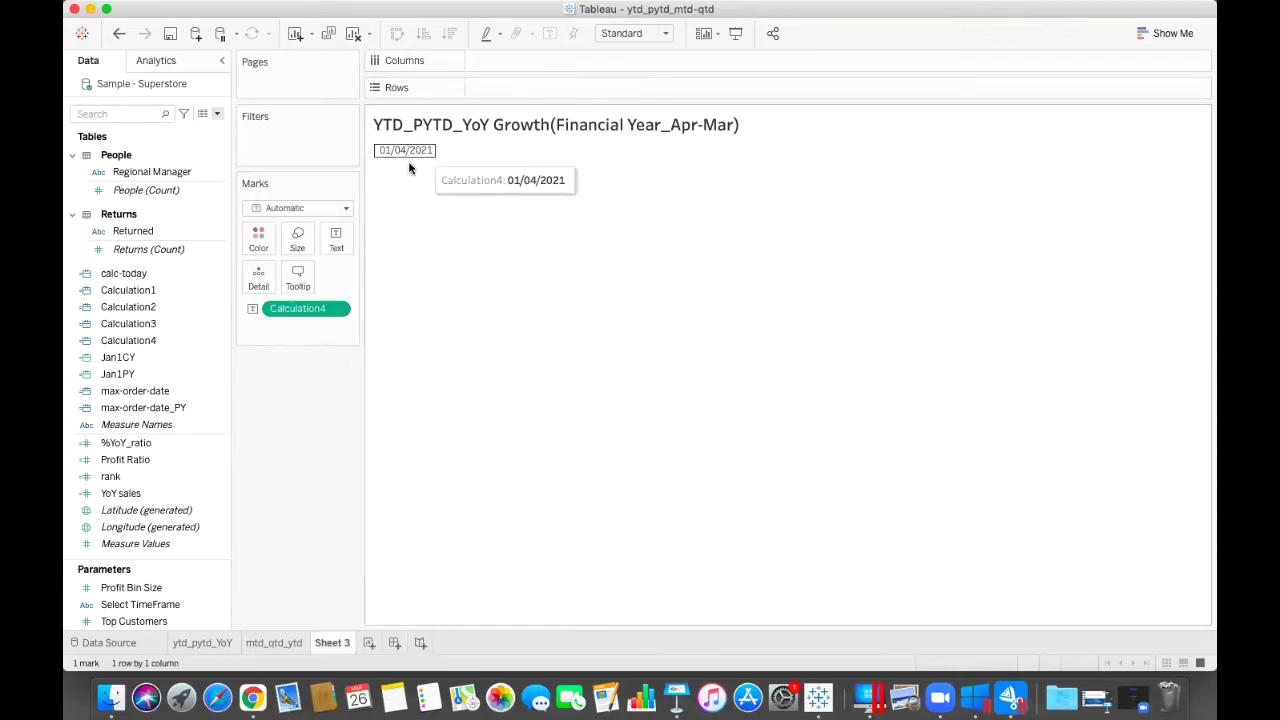
left_click_drag(300, 310, 282, 504)
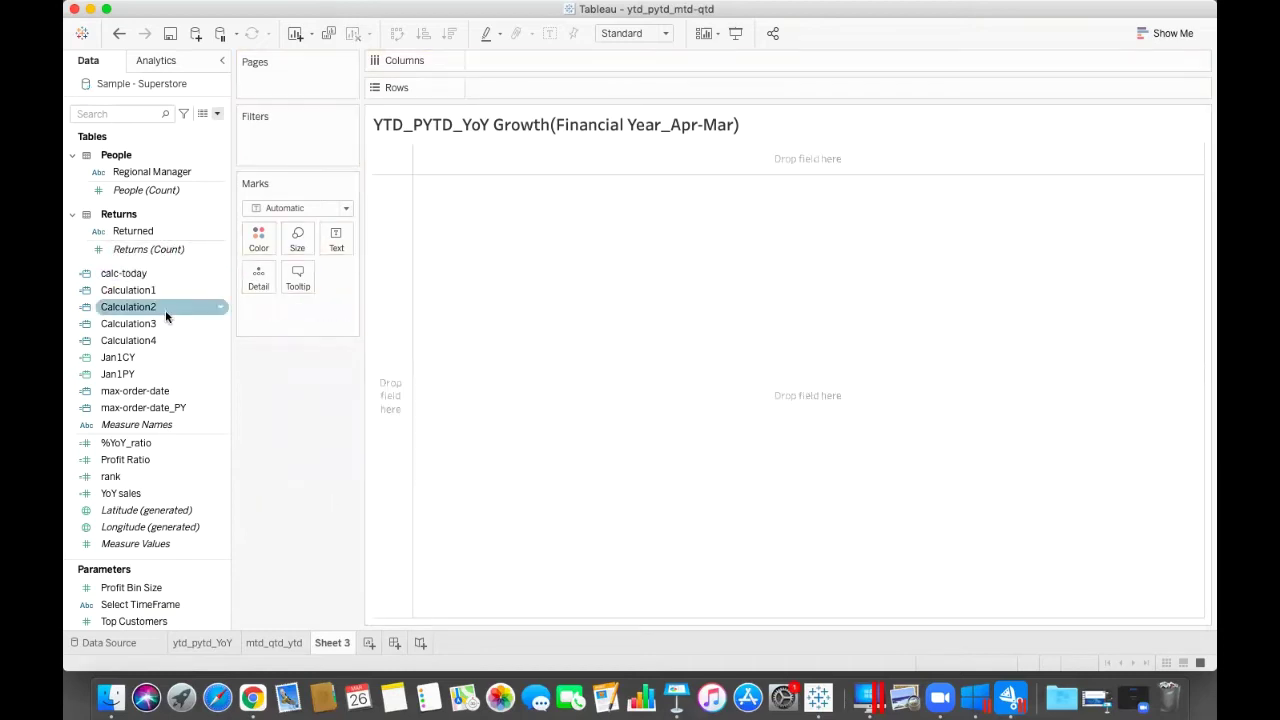
scroll(150, 525, "down", 3)
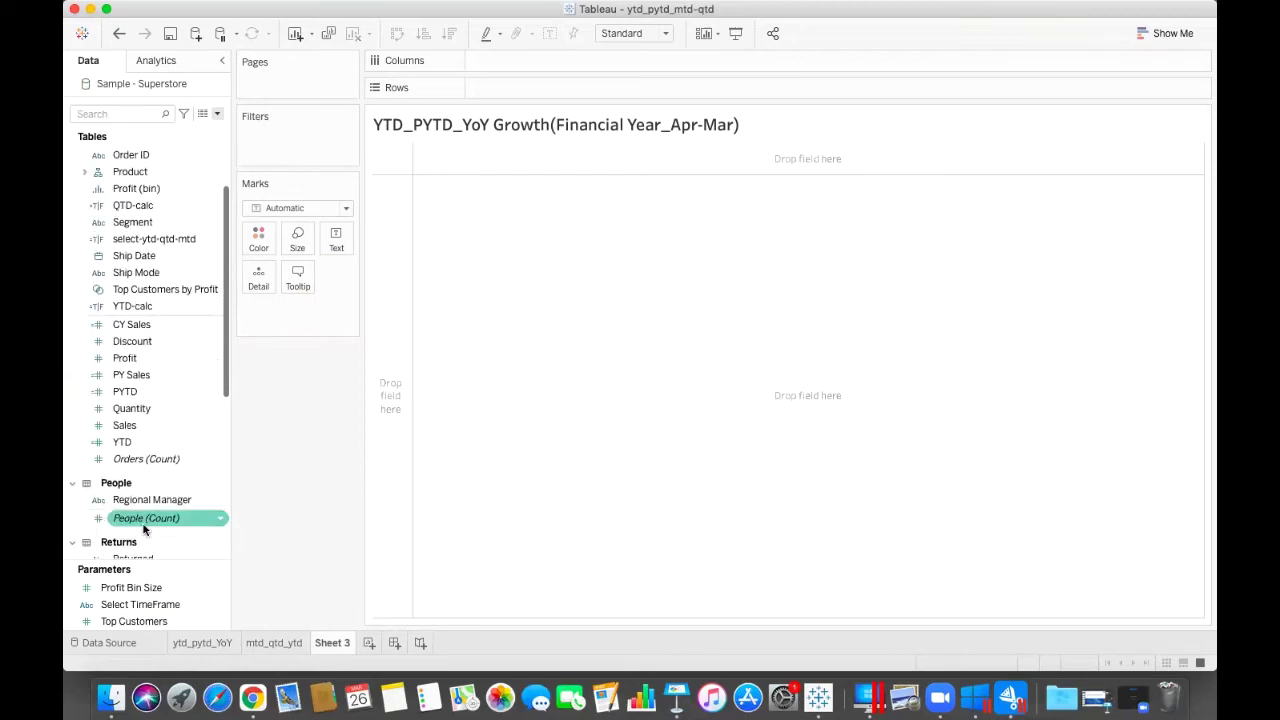
scroll(215, 442, "down", 5)
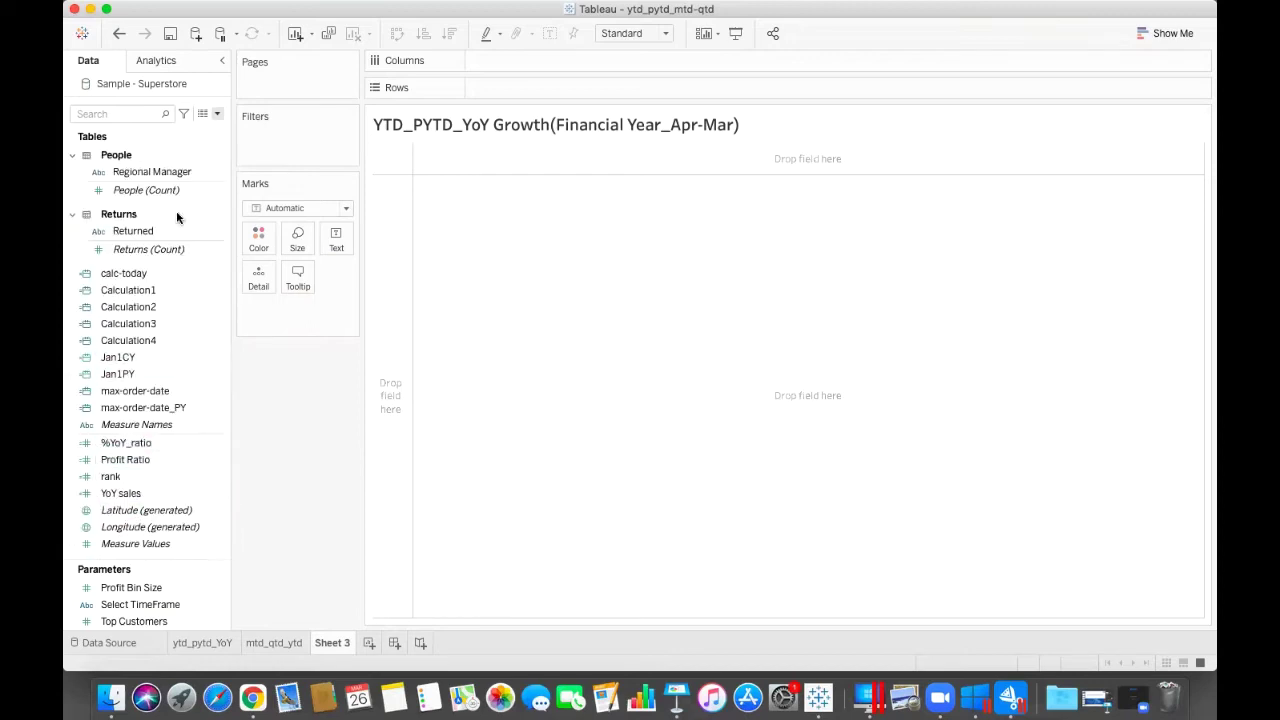
left_click(148, 113)
type("ytd")
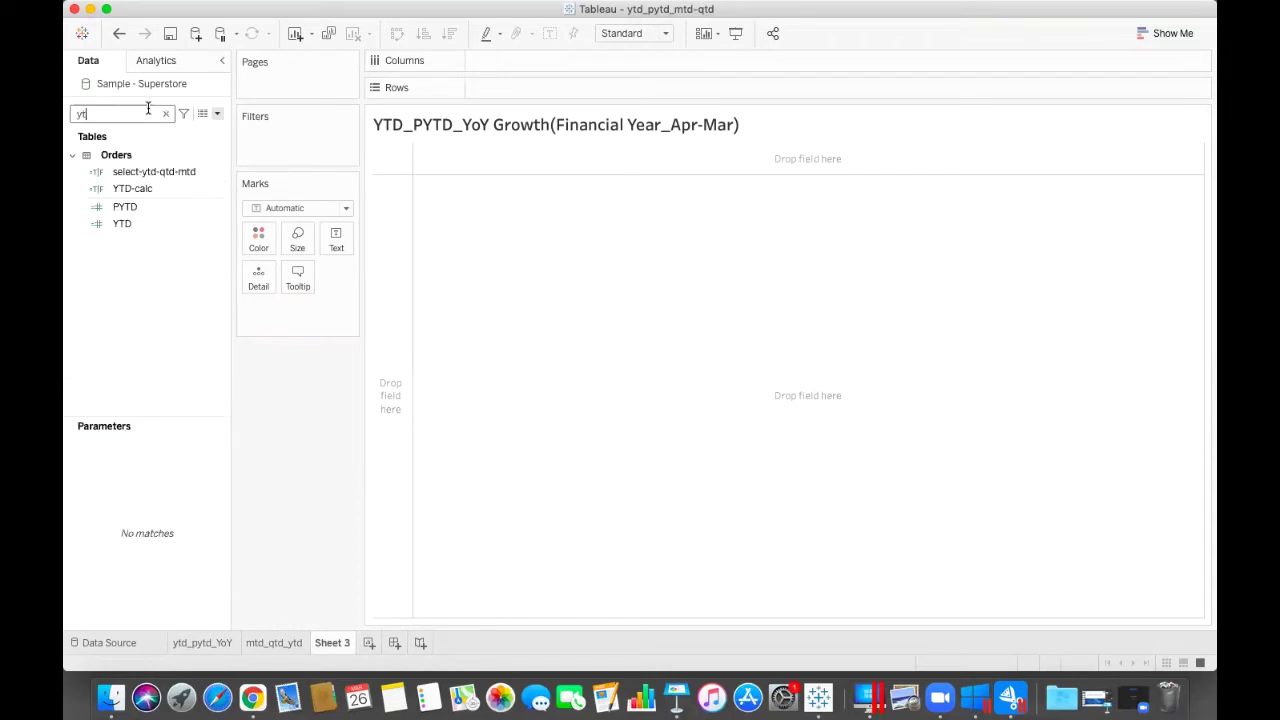
left_click(216, 224)
right_click(219, 226)
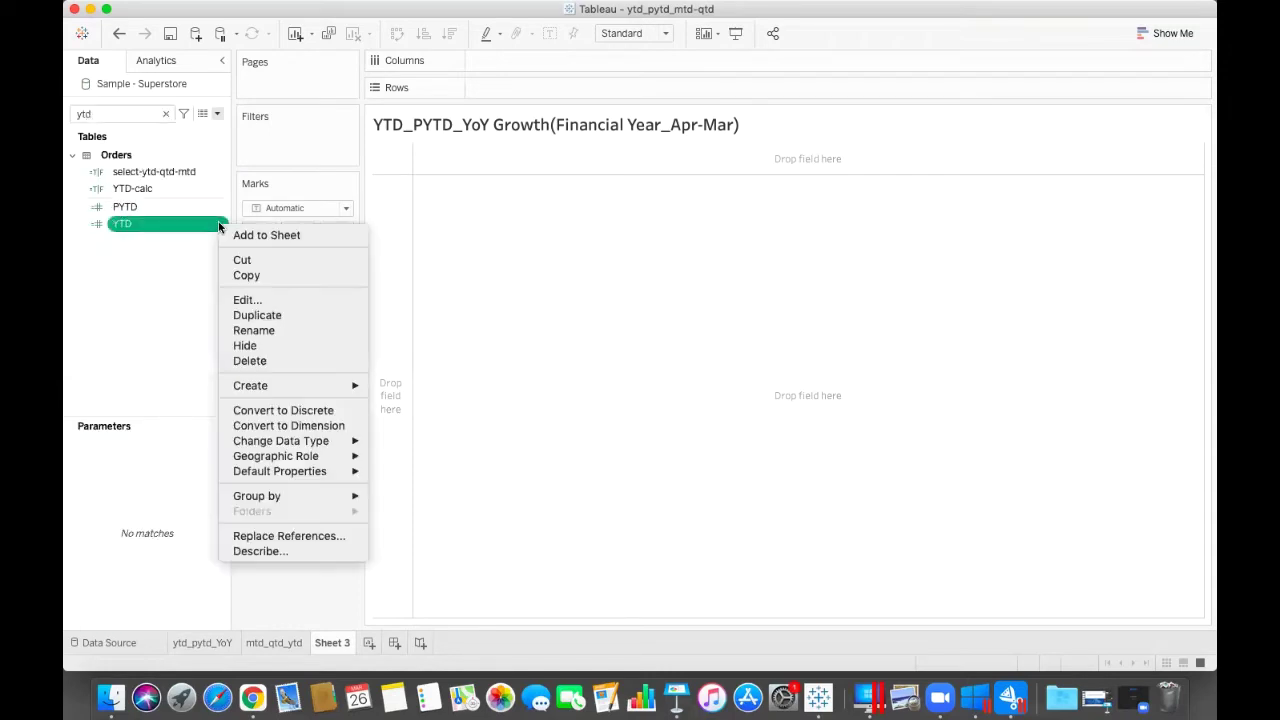
left_click(250, 300)
left_click_drag(370, 281, 729, 281)
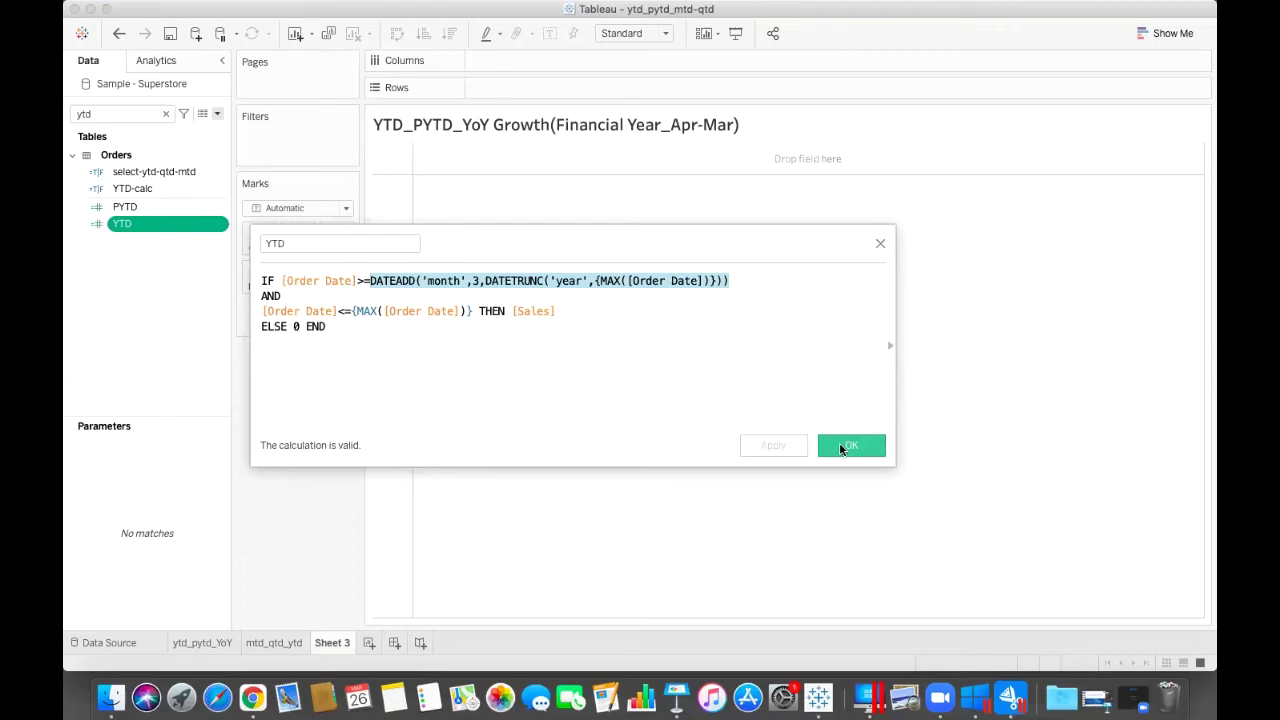
left_click(880, 246)
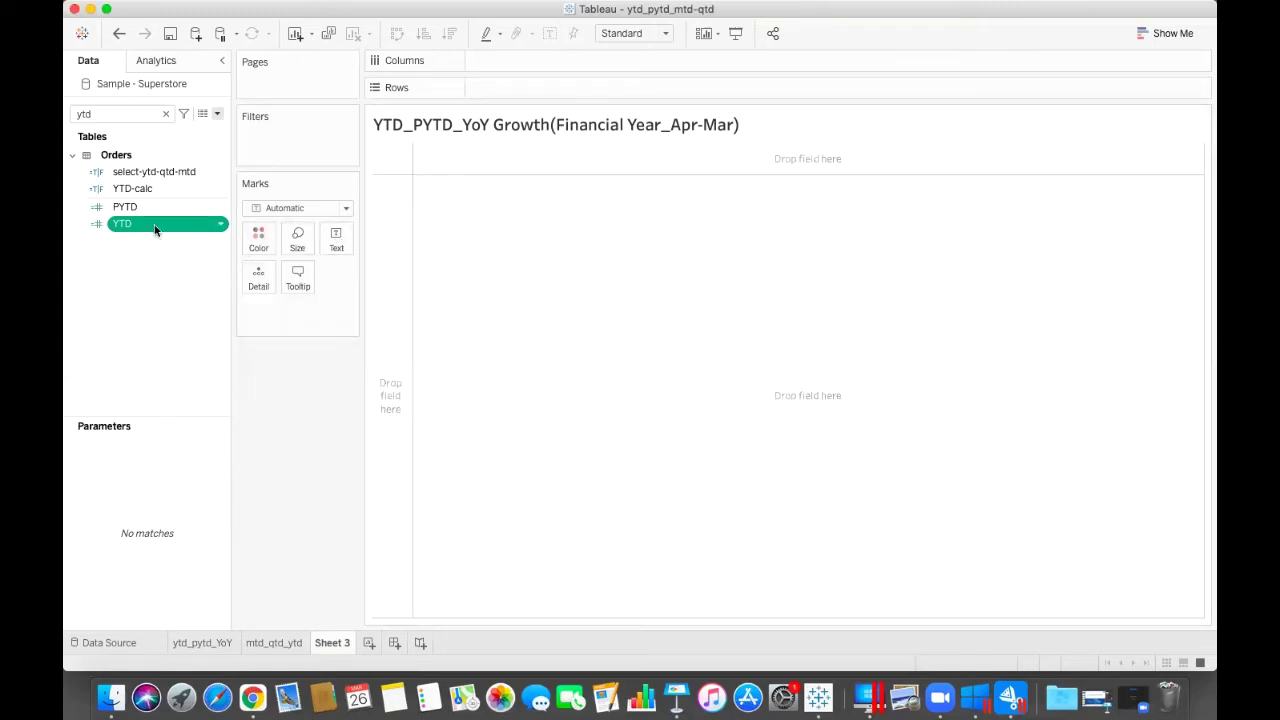
left_click(167, 115)
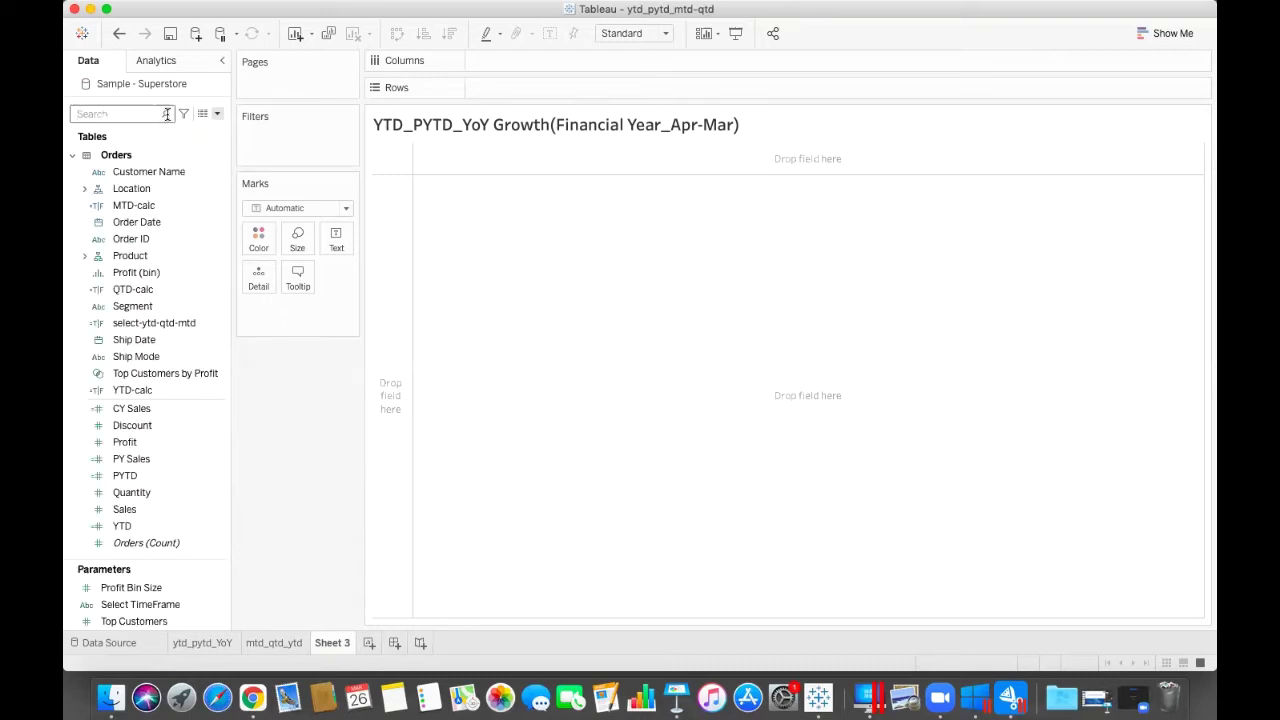
left_click(167, 271)
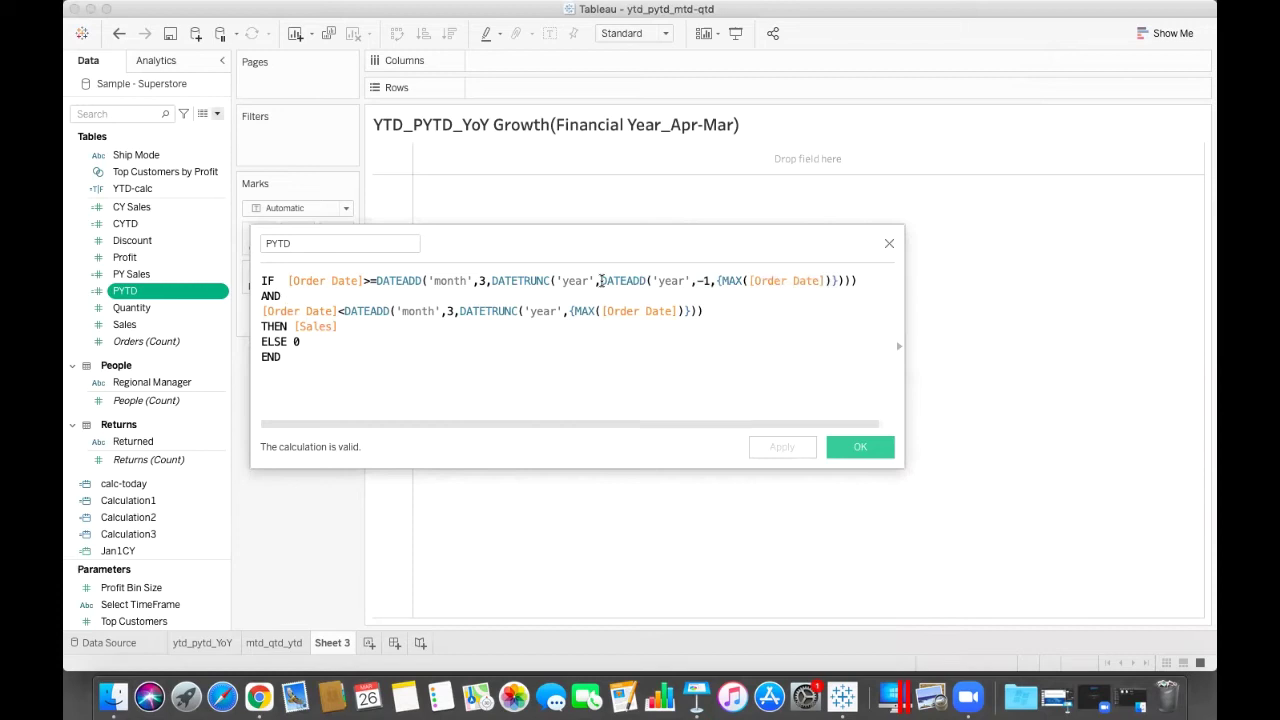
left_click_drag(601, 281, 843, 281)
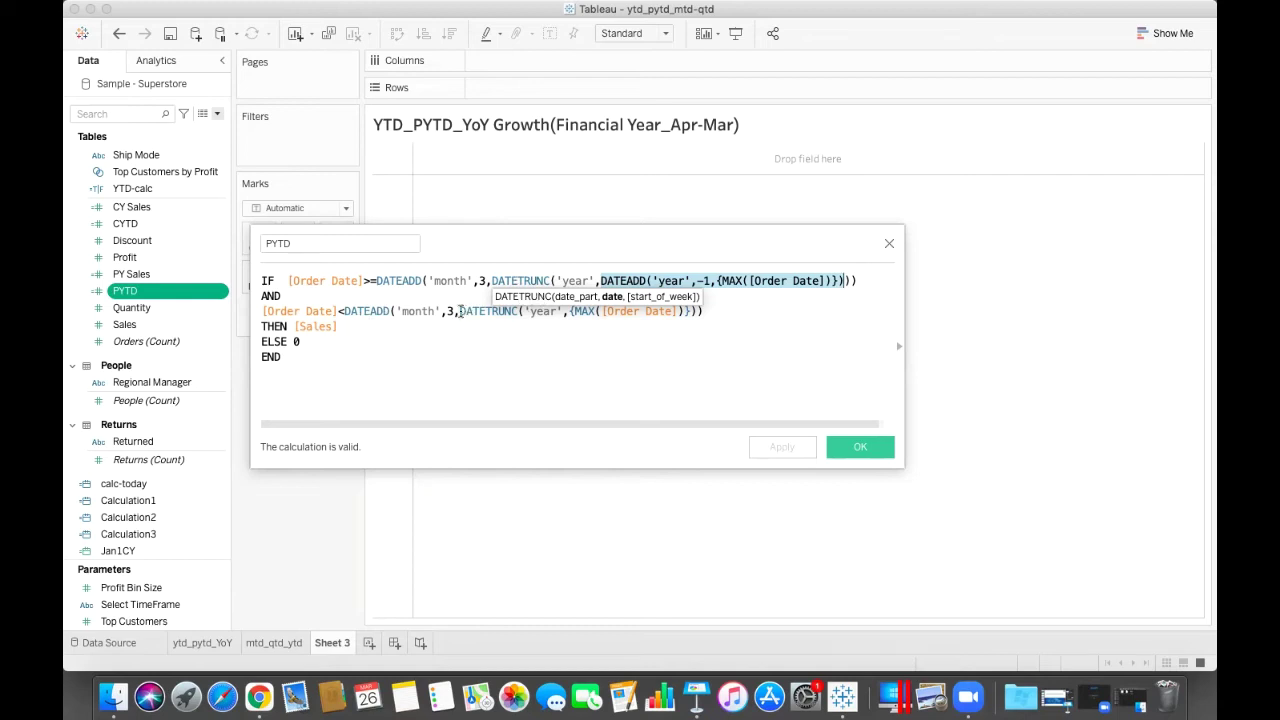
left_click_drag(459, 311, 691, 311)
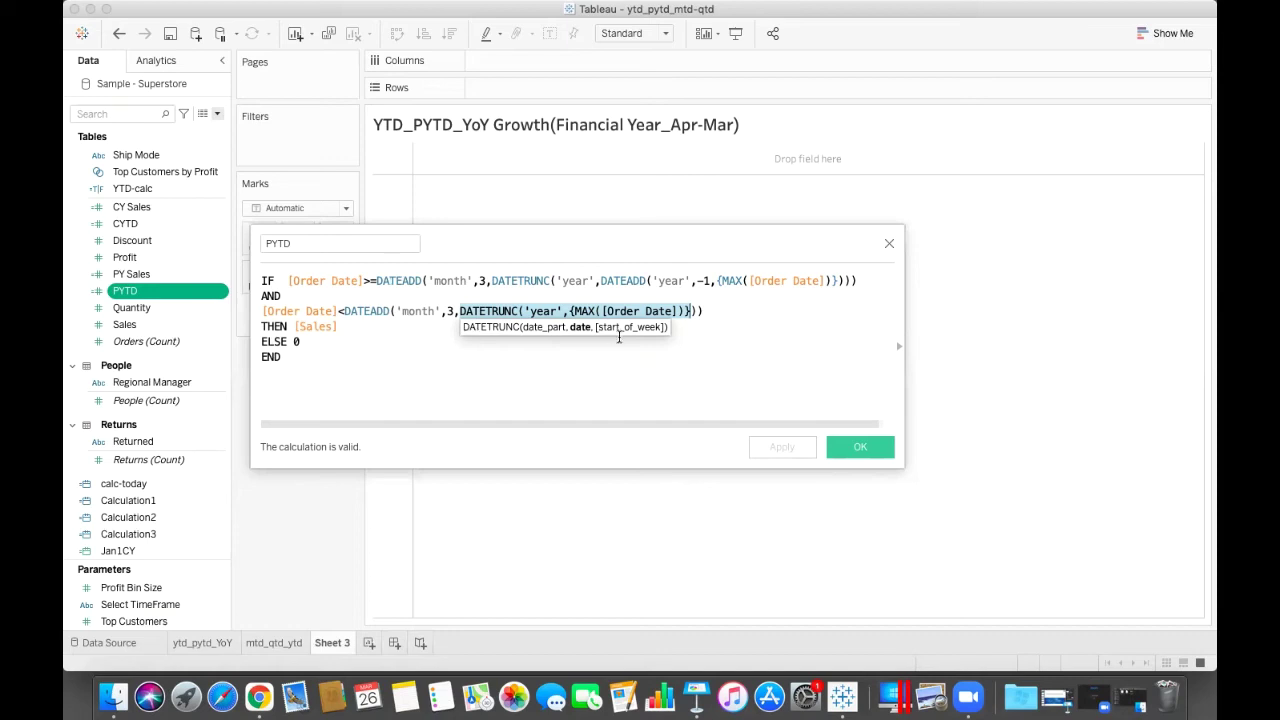
left_click(785, 350)
left_click(860, 446)
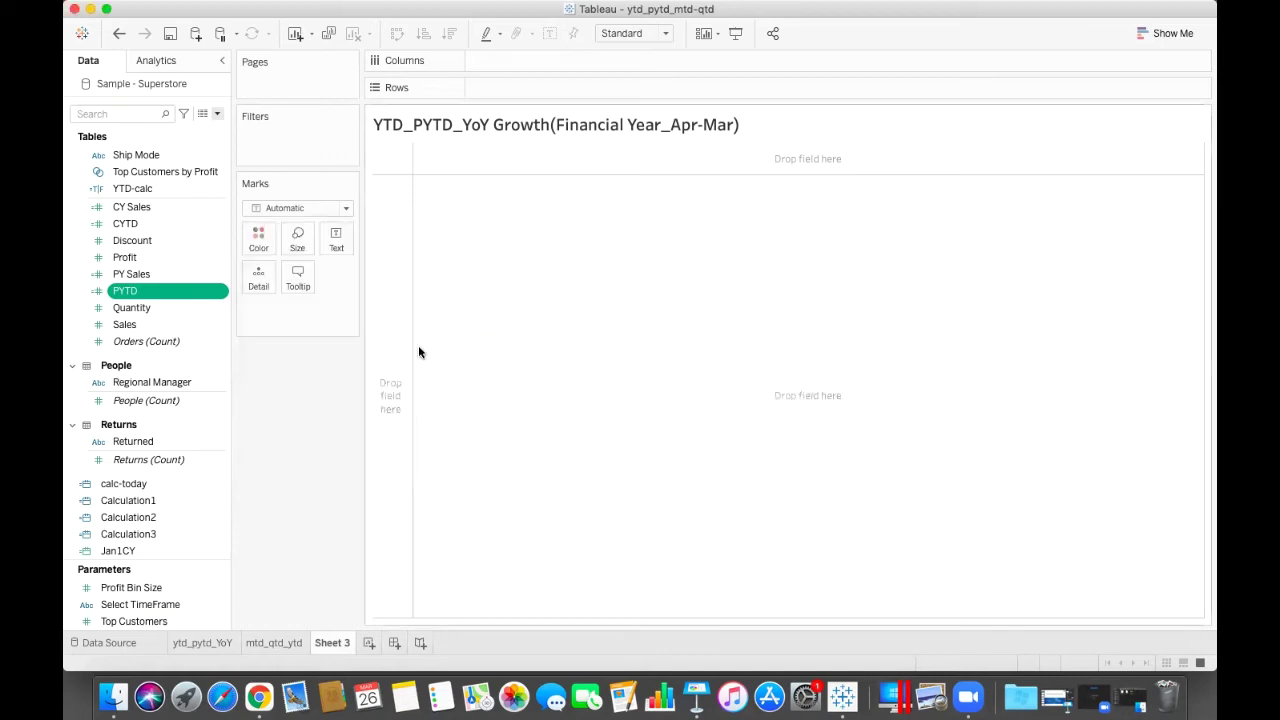
Step: Show PYTD (639,113) and CYTD (610,070) as a text table with PYTD listed first
left_click(139, 291)
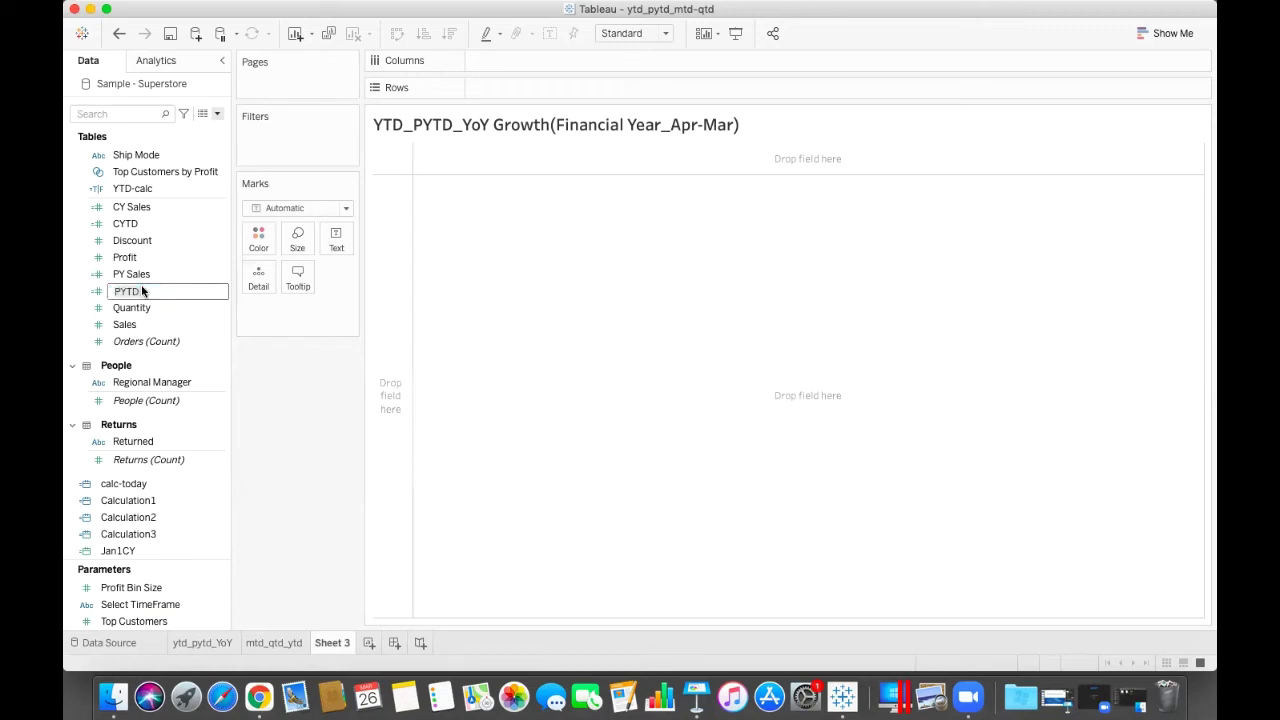
left_click(156, 322)
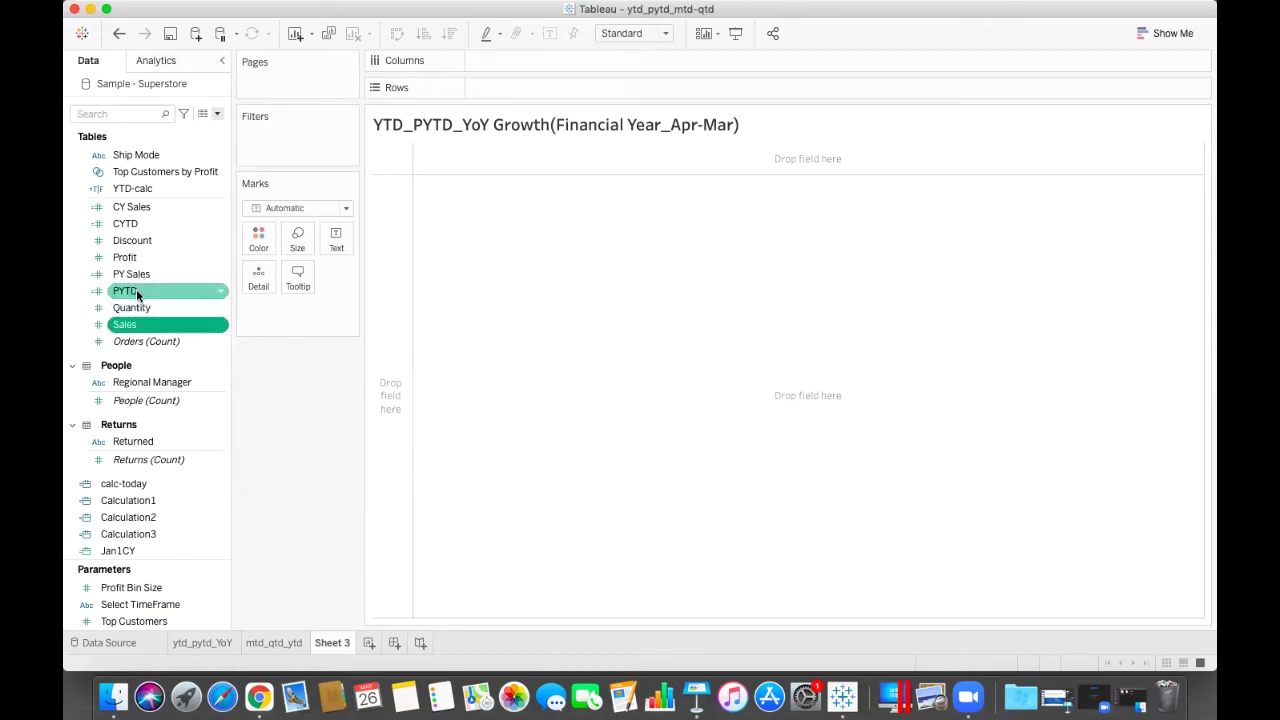
double_click(136, 289)
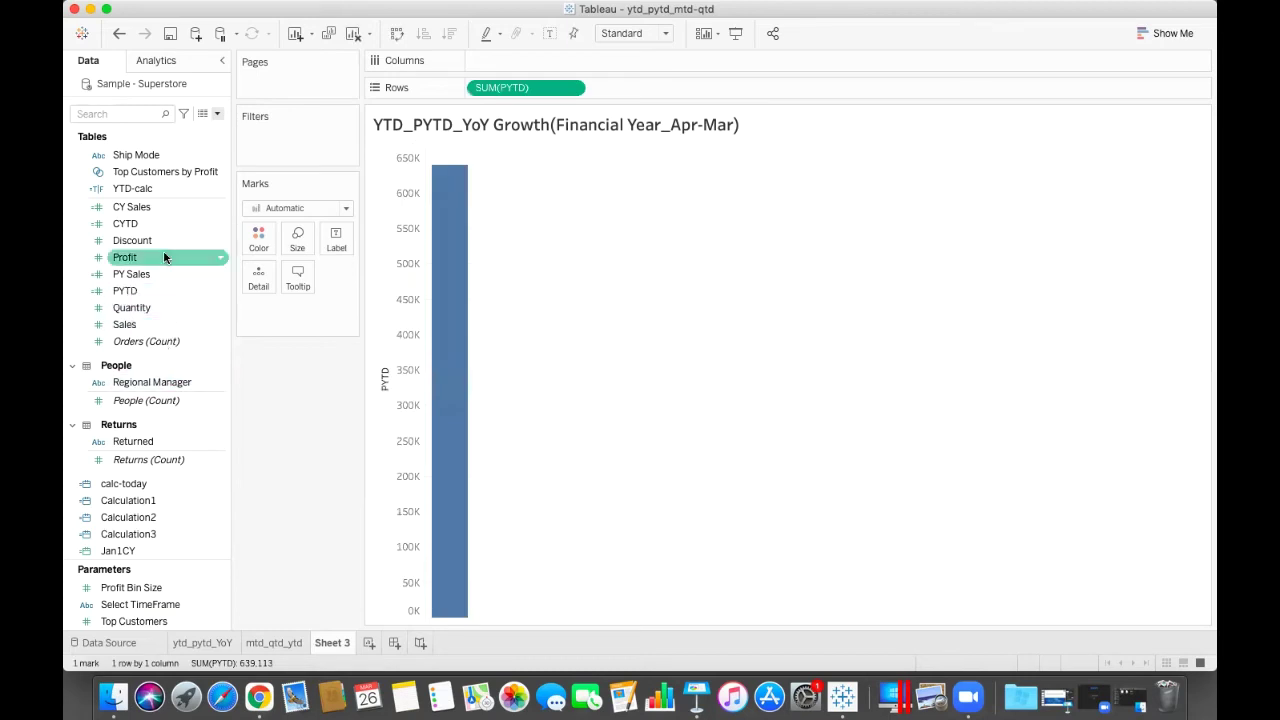
left_click(149, 224)
double_click(149, 223)
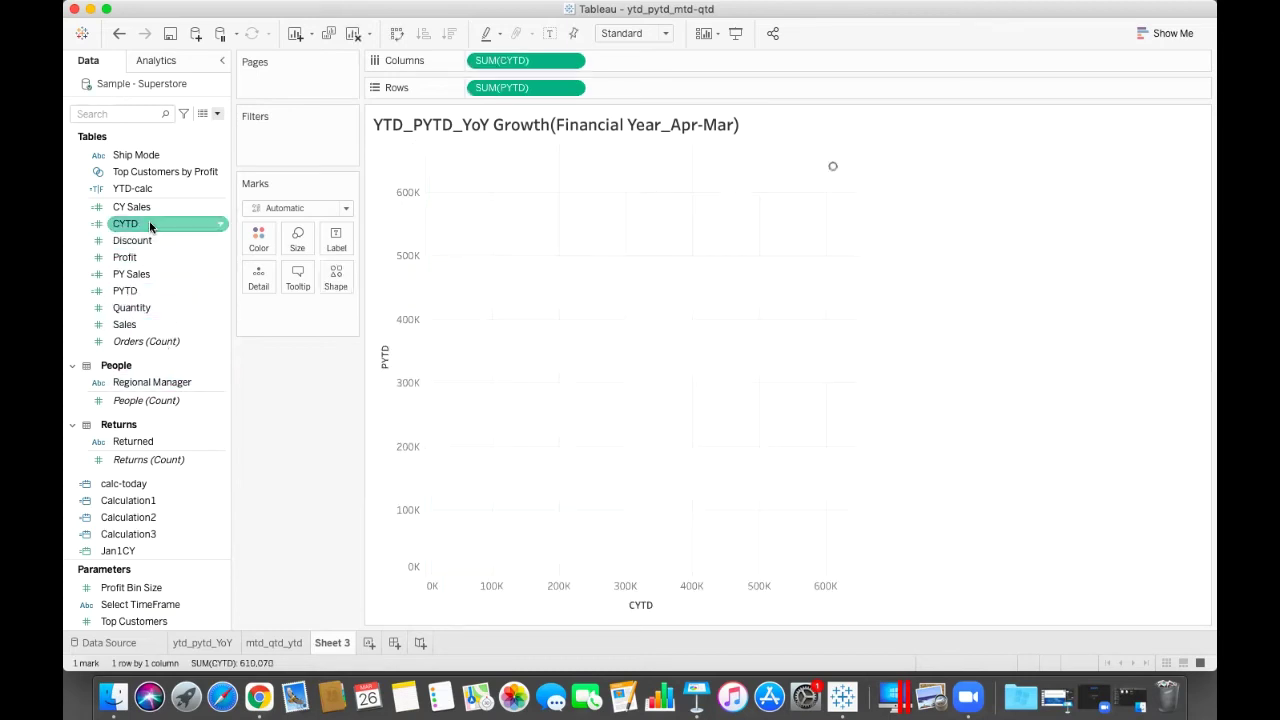
left_click(1165, 33)
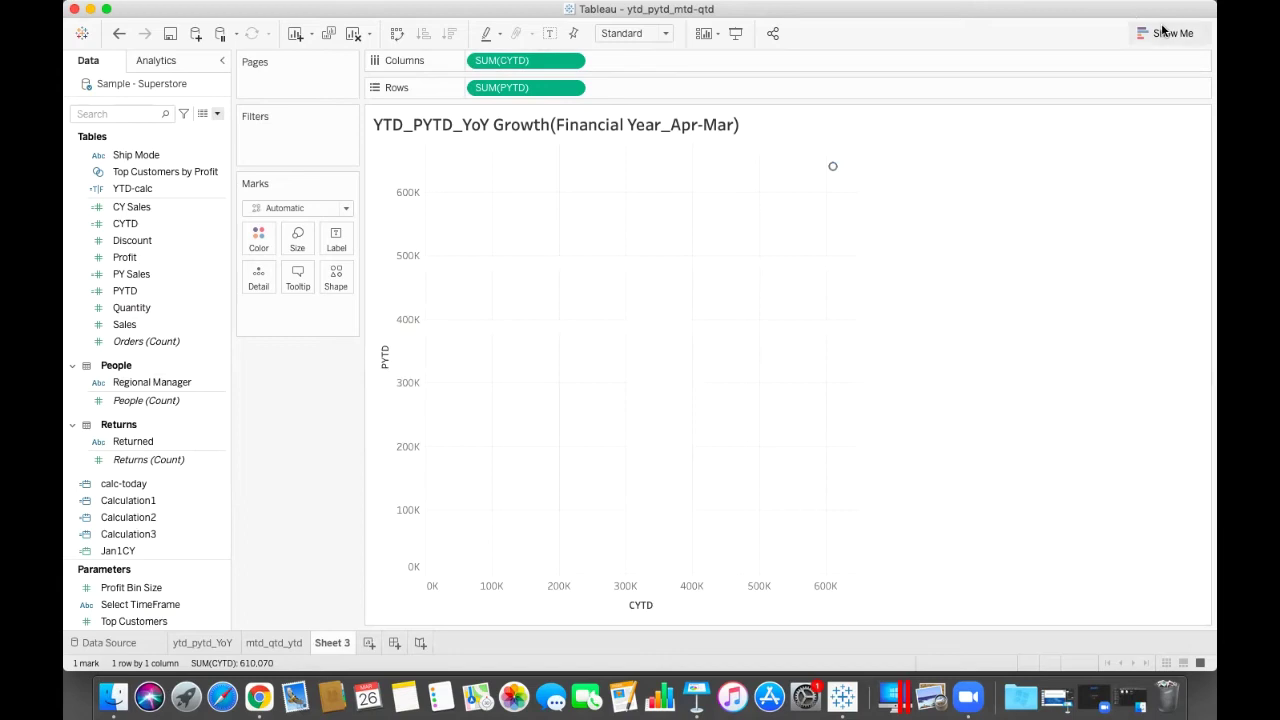
left_click(1084, 78)
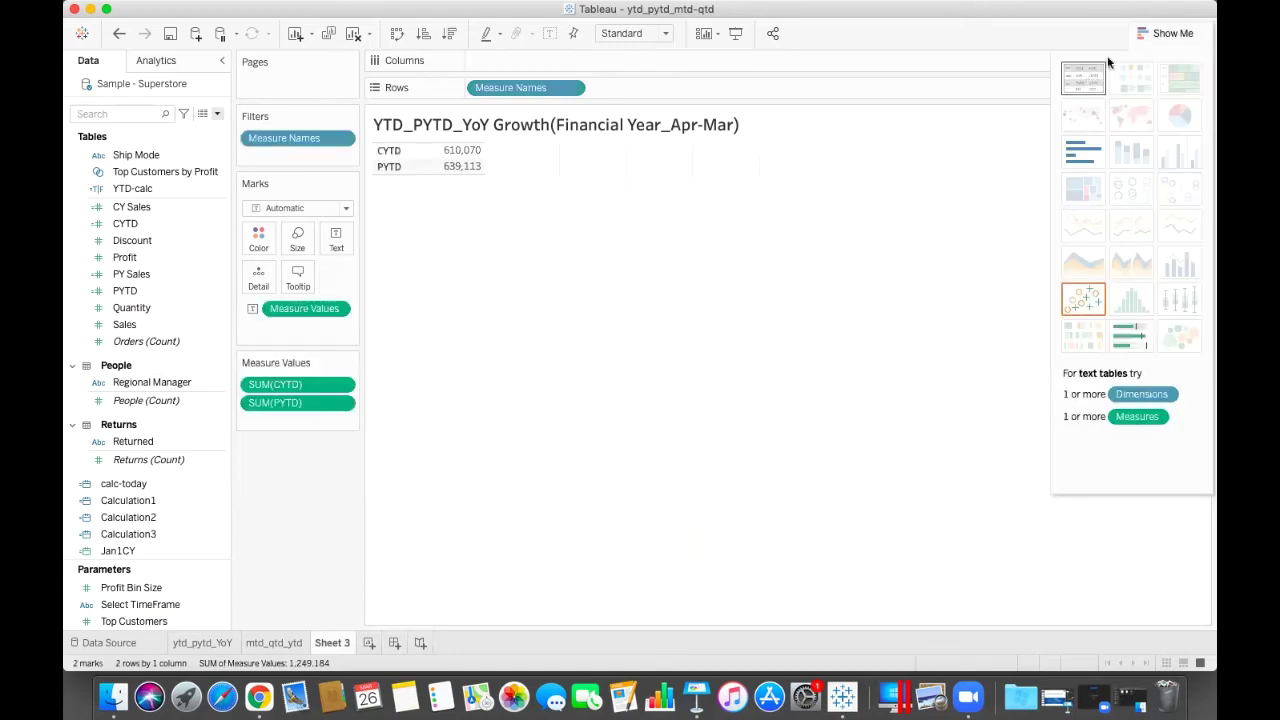
left_click(1145, 35)
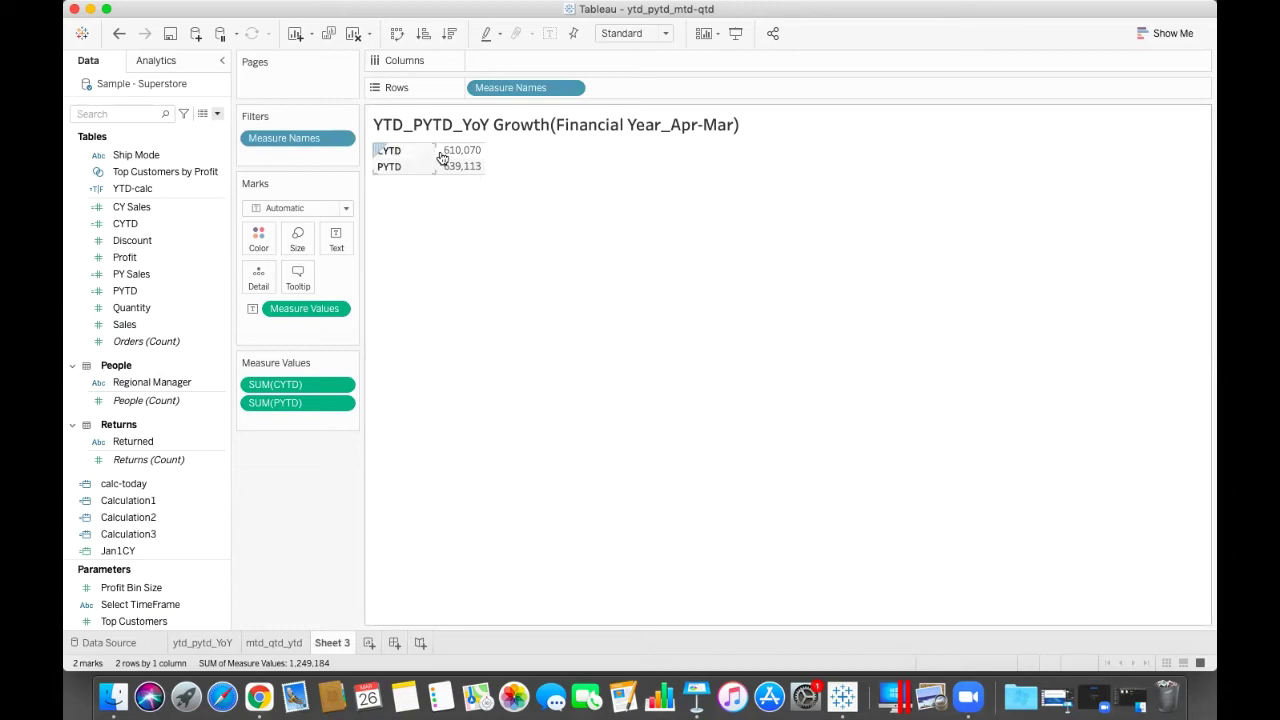
mouse_move(452, 172)
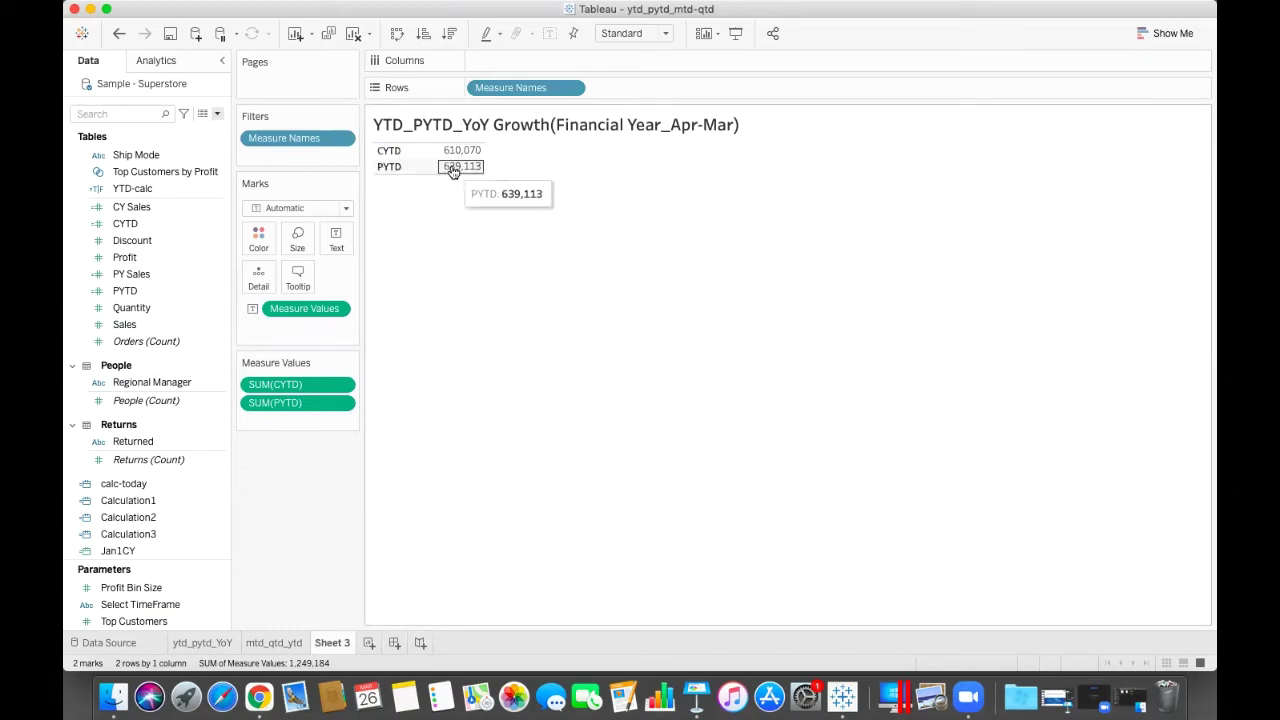
left_click_drag(300, 402, 295, 376)
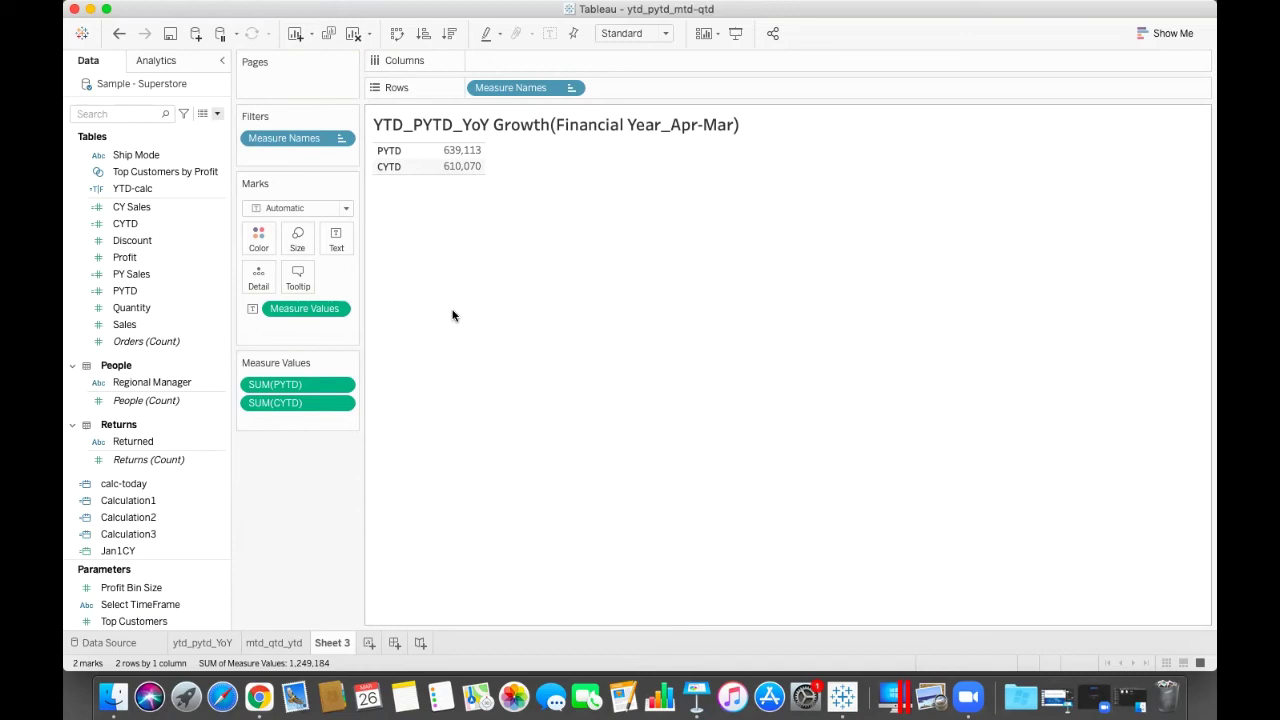
Step: Start a calculated field named YoY1 with SUM([CYTD])
left_click(215, 113)
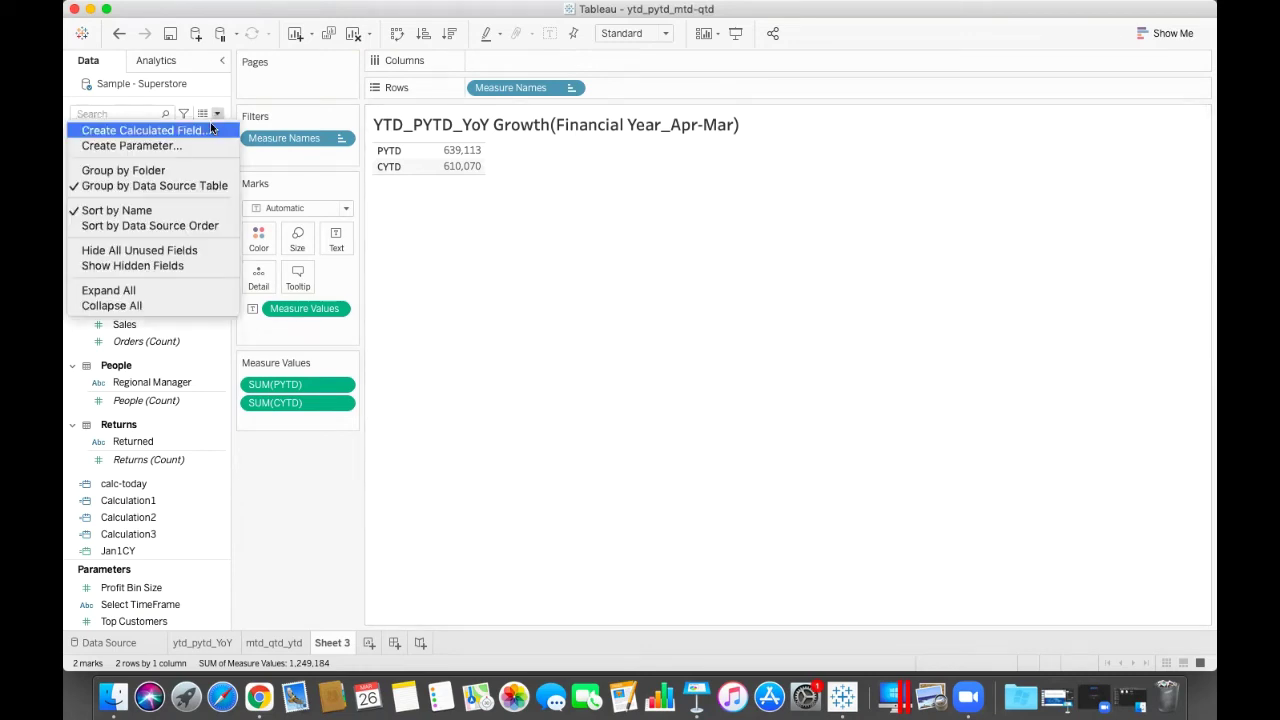
left_click(210, 130)
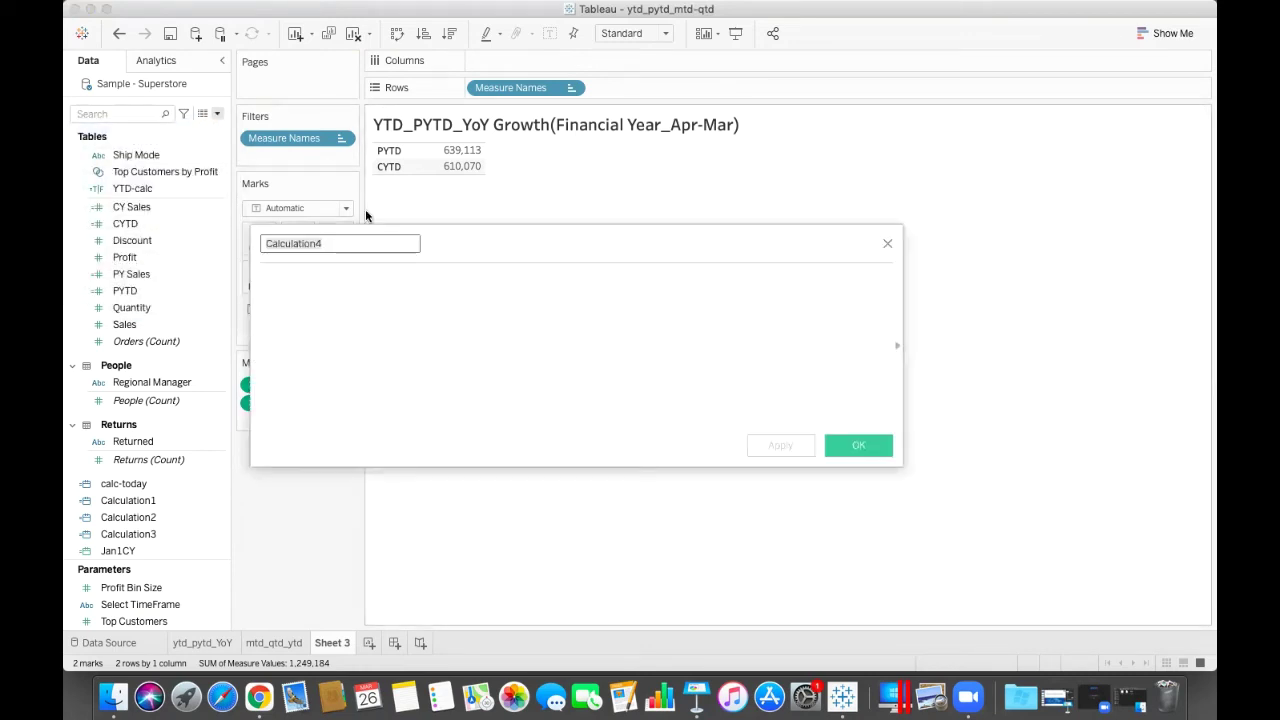
type("YoY")
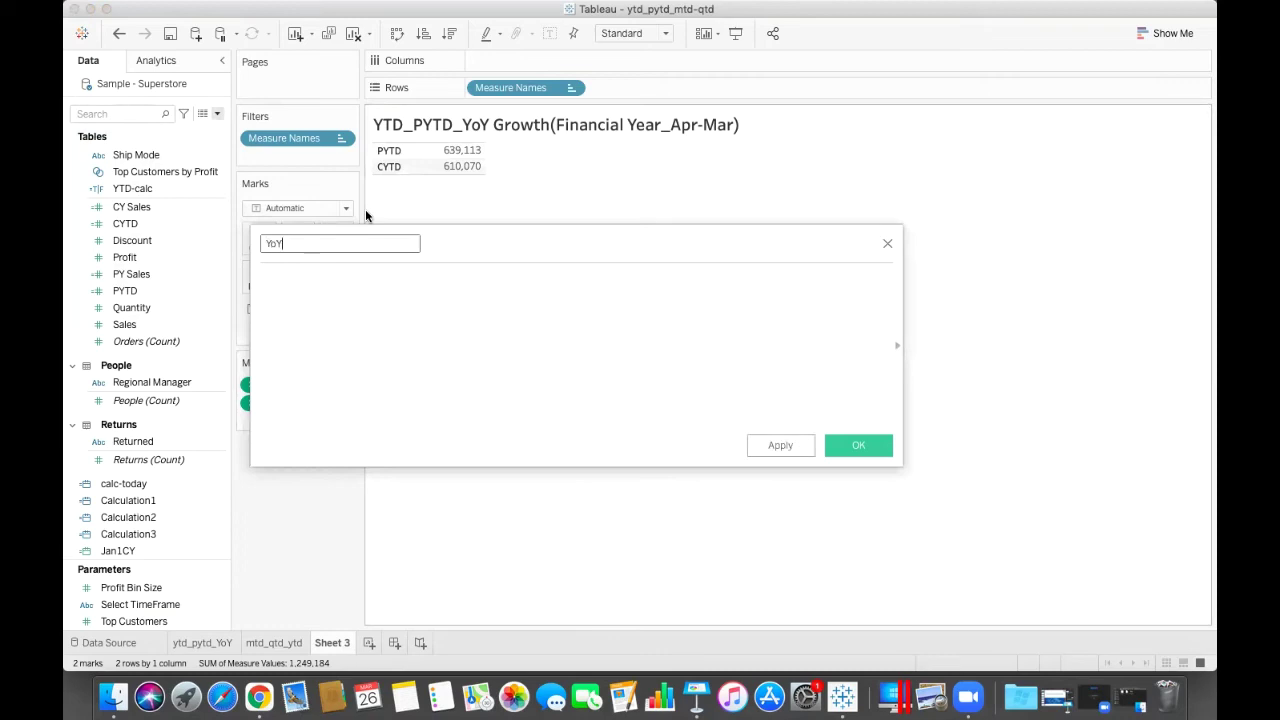
type("1")
left_click(290, 295)
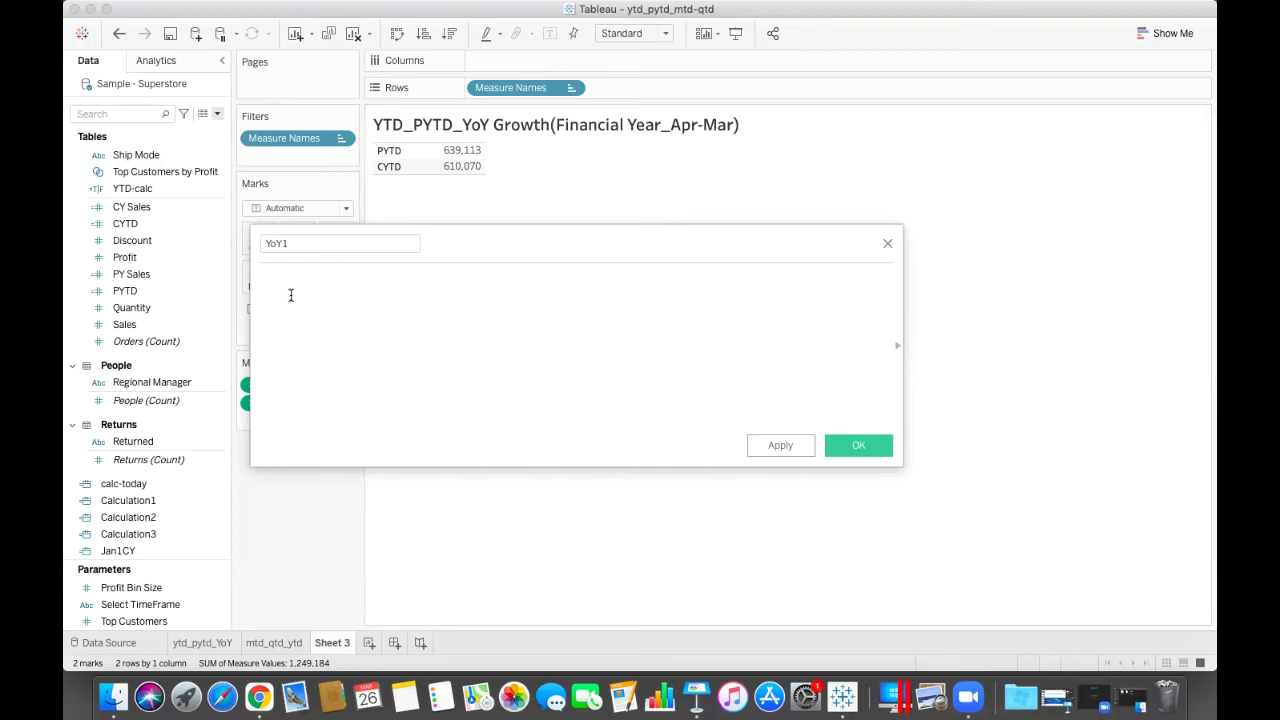
type("sum")
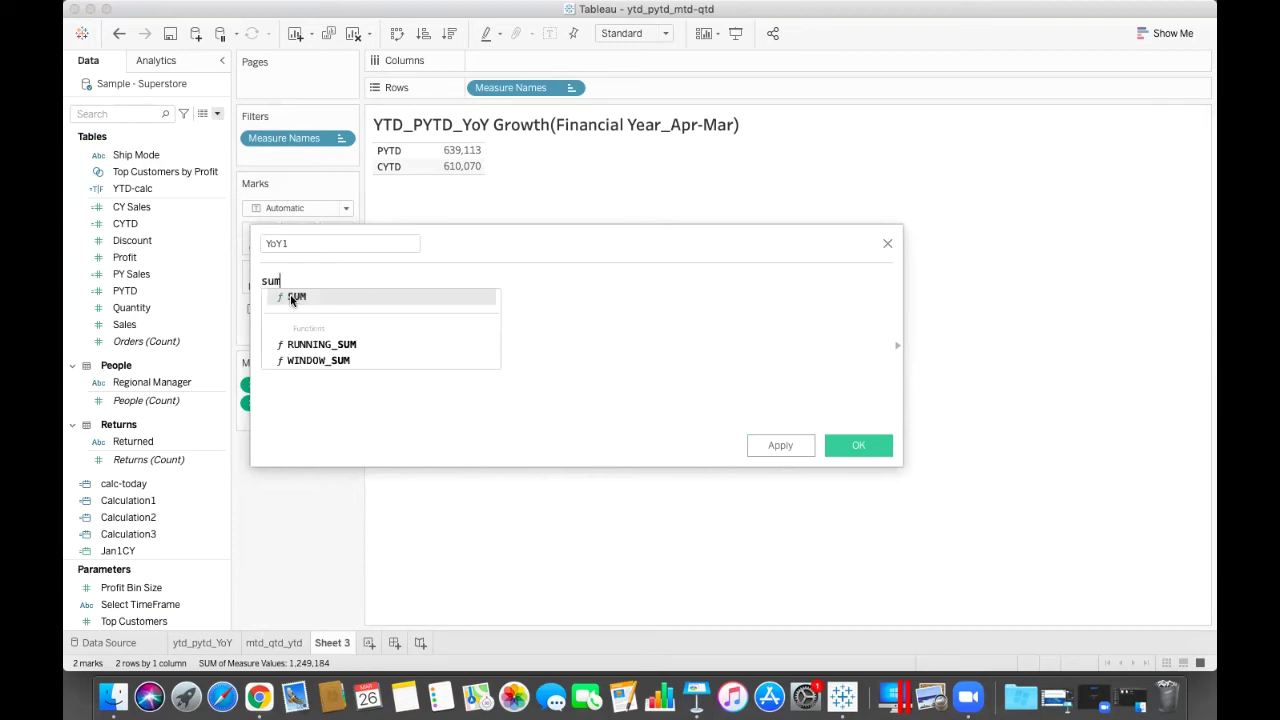
key("Return")
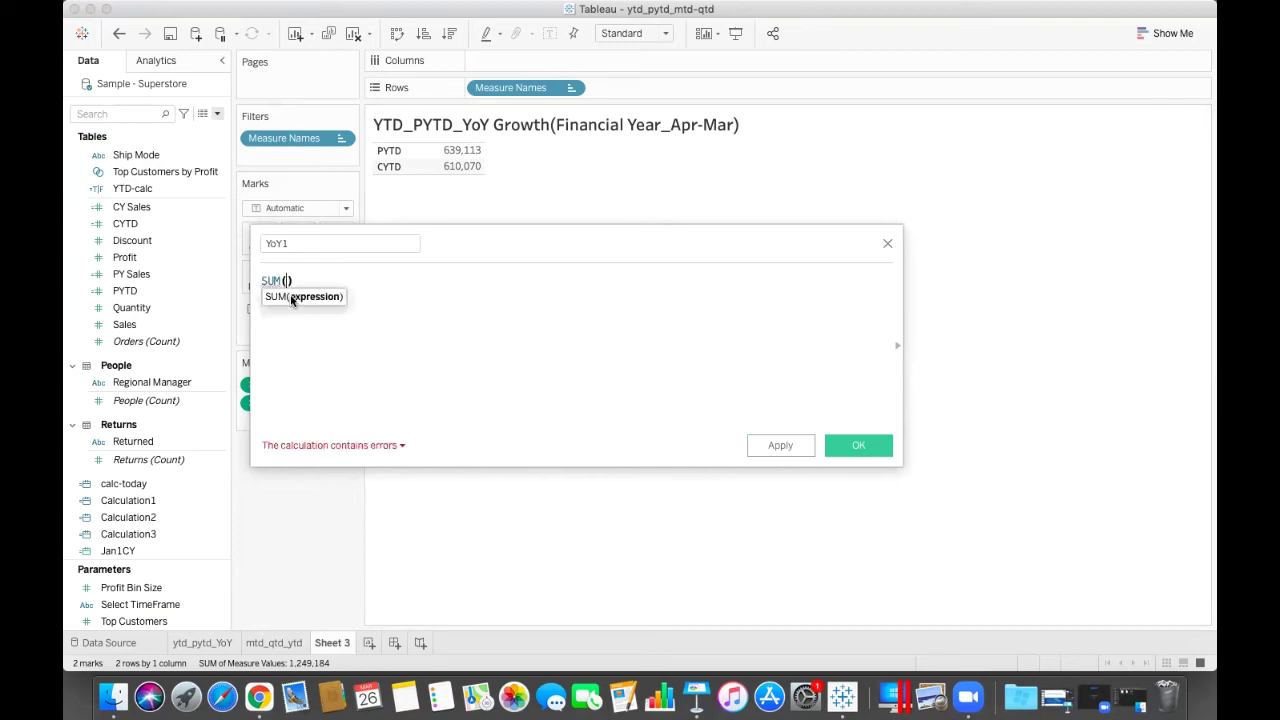
type("cur")
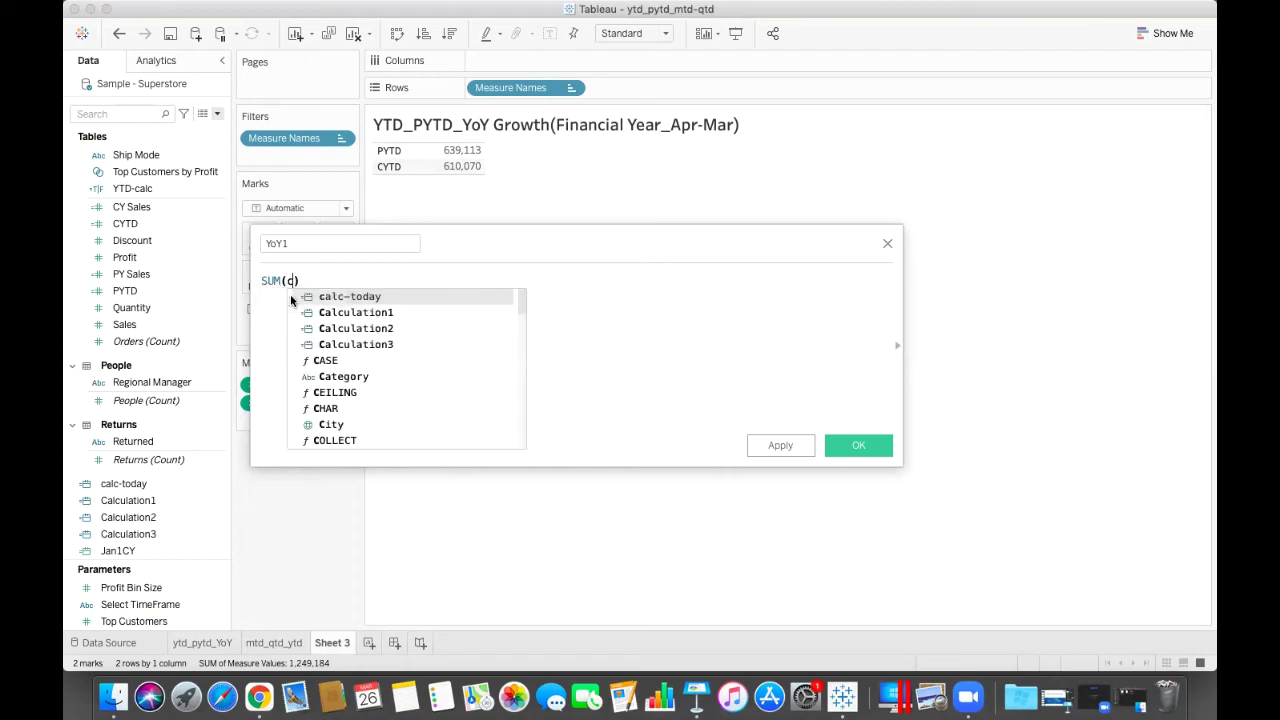
key("BackSpace")
key("BackSpace")
type("yt")
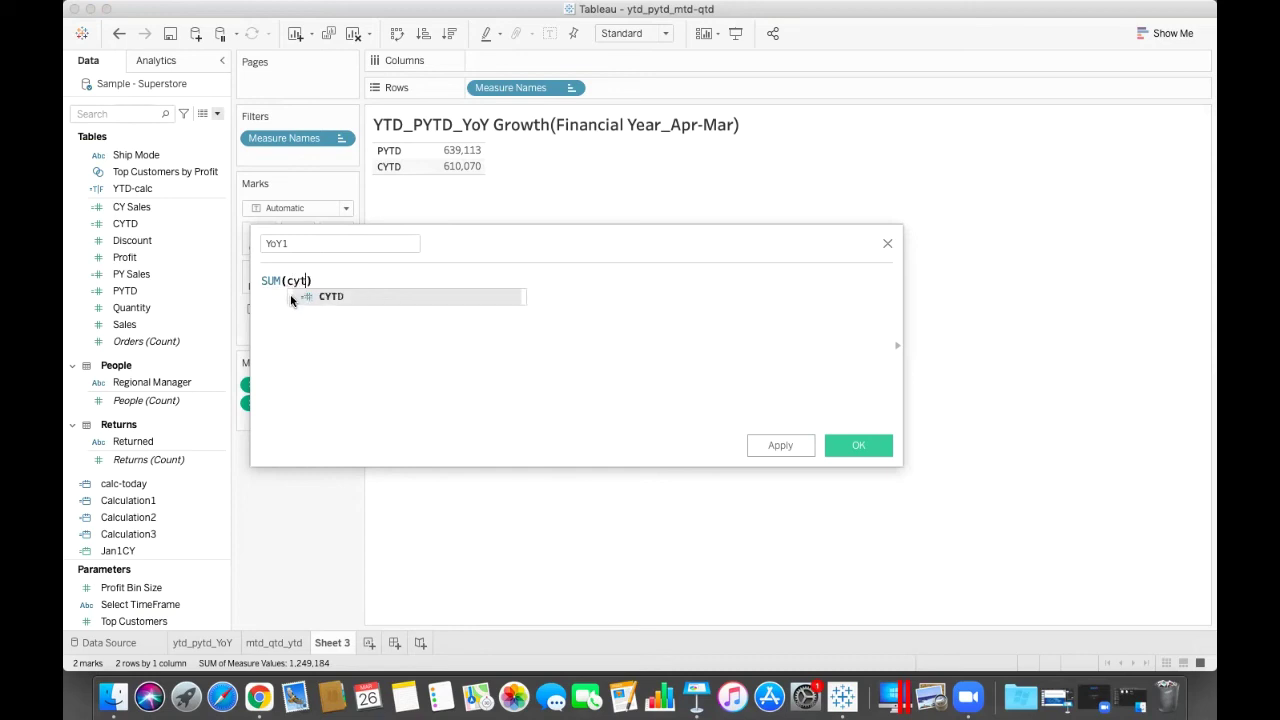
key("Return")
Step: Complete the formula with -SUM([PYTD]) and save YoY1
type("-sum")
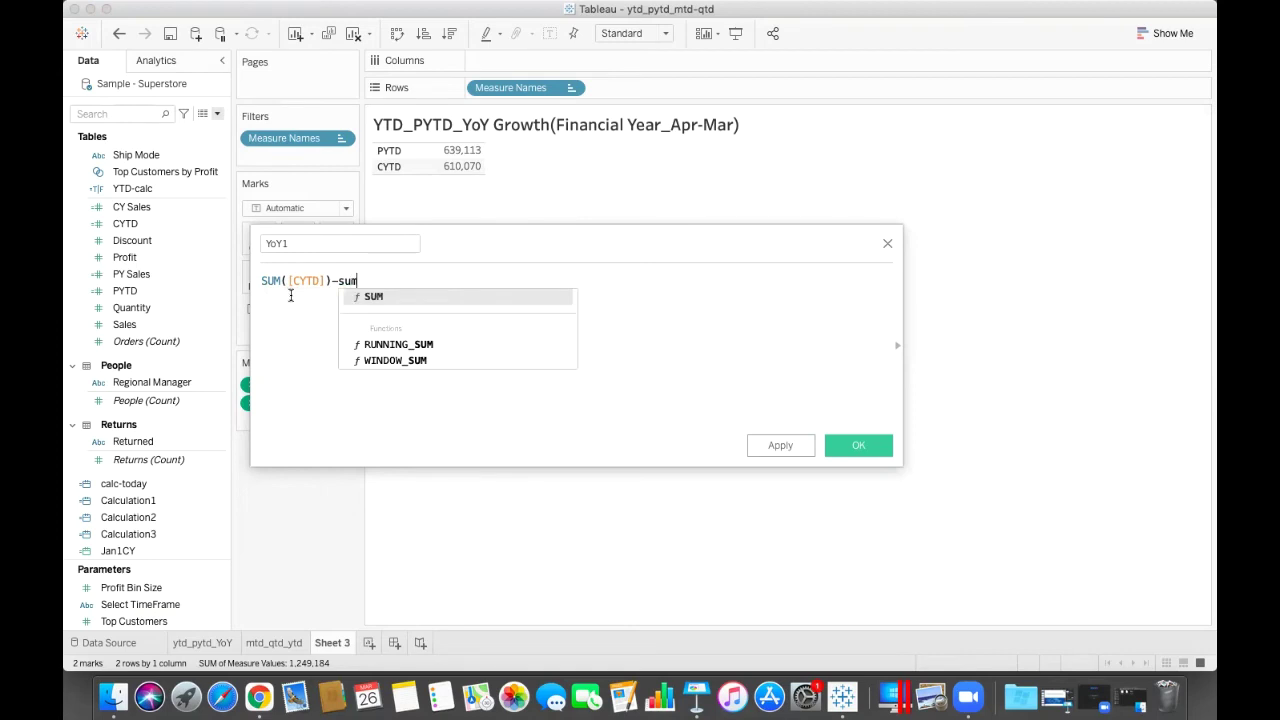
key("Return")
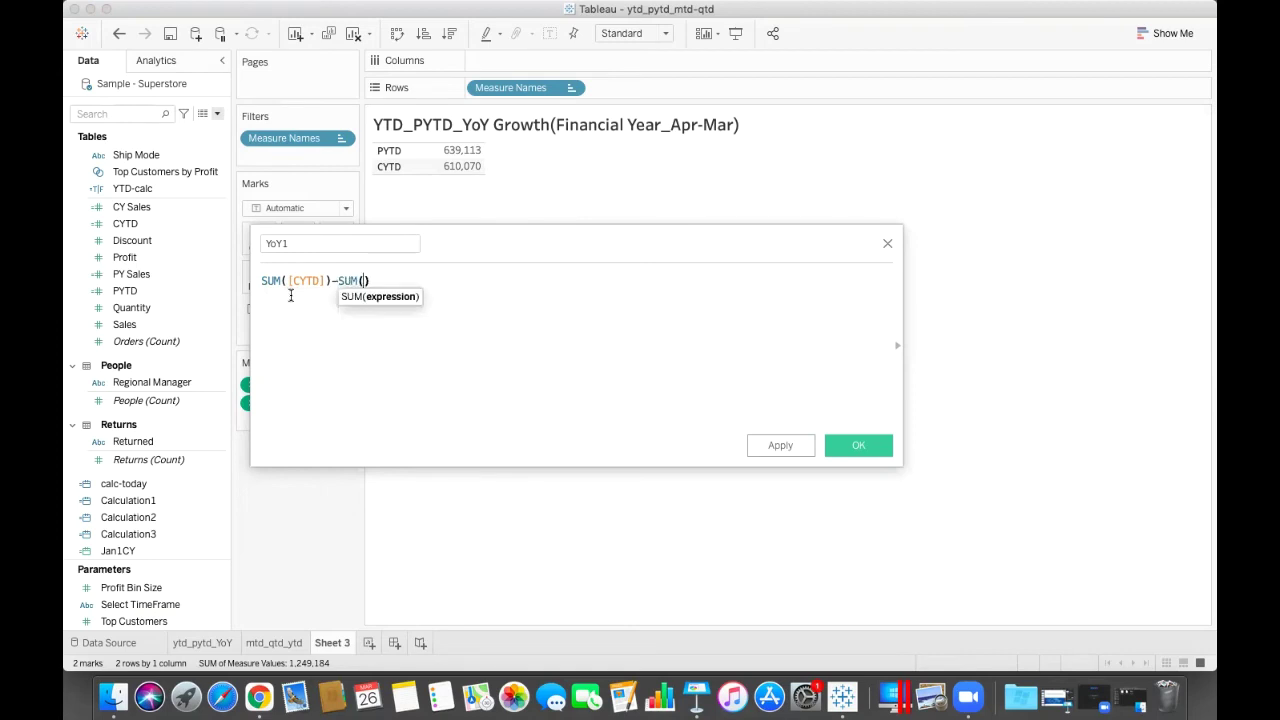
type("py")
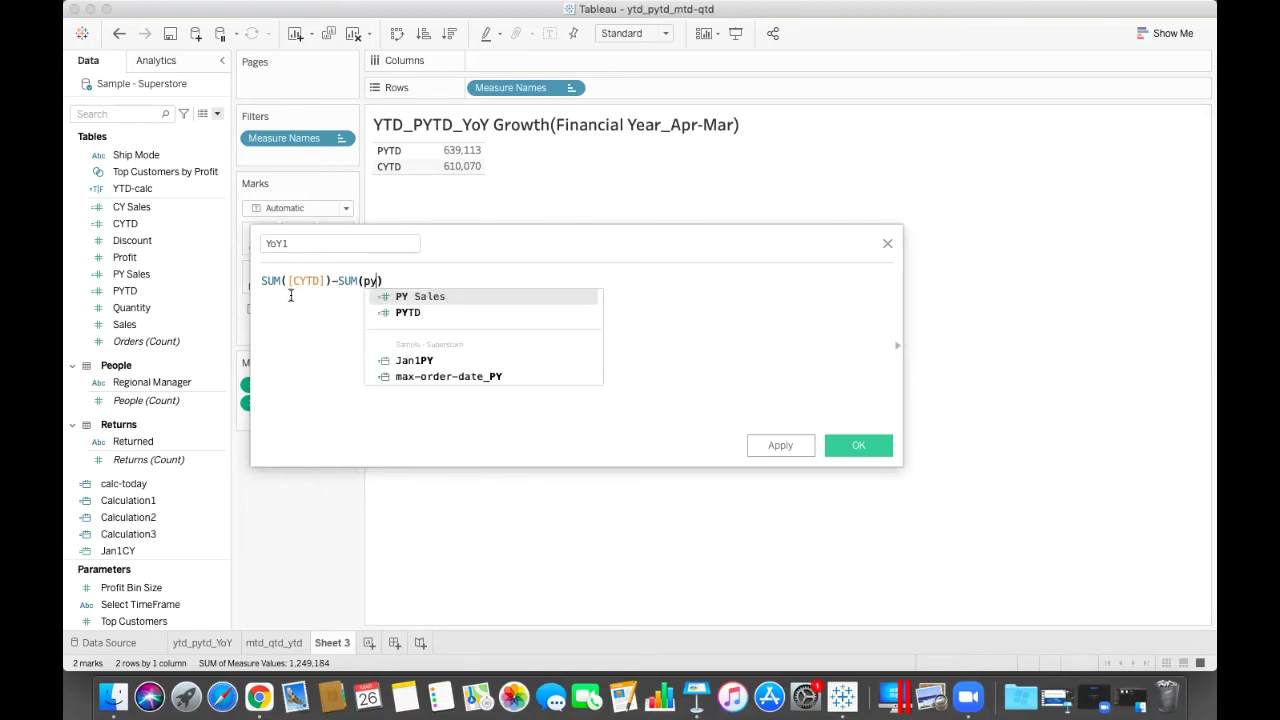
key("Return")
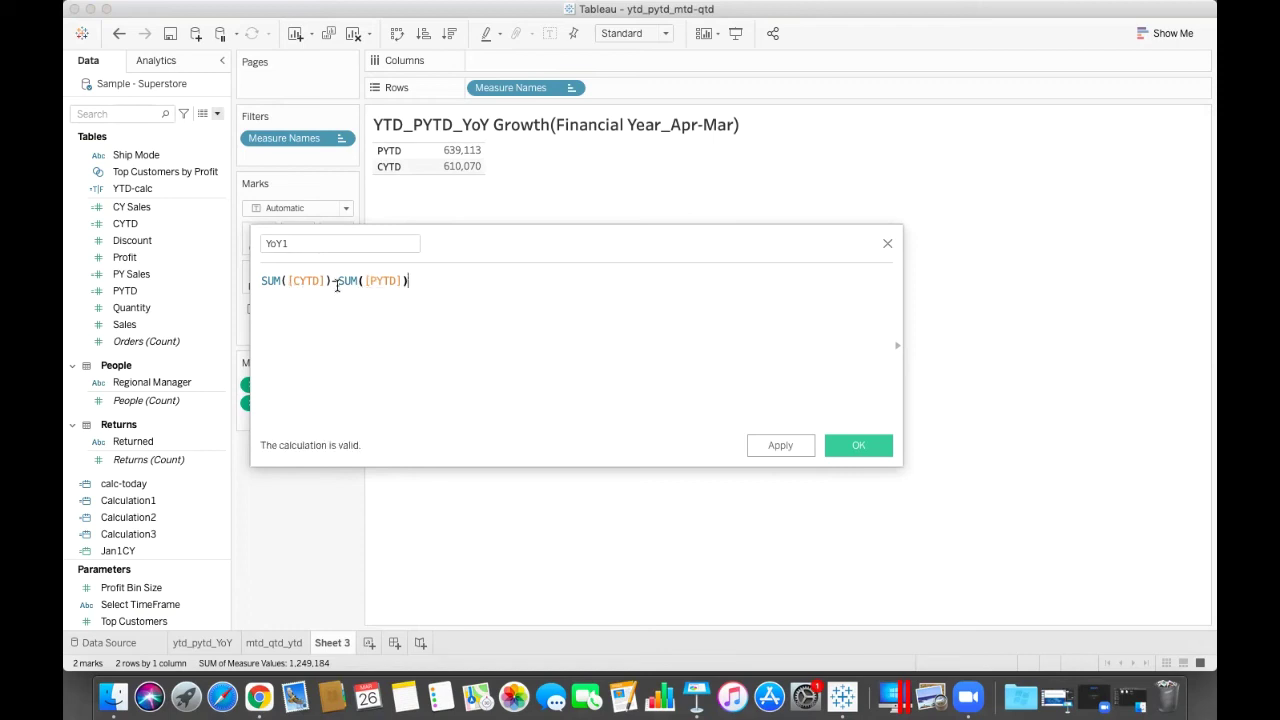
left_click(780, 450)
left_click(857, 449)
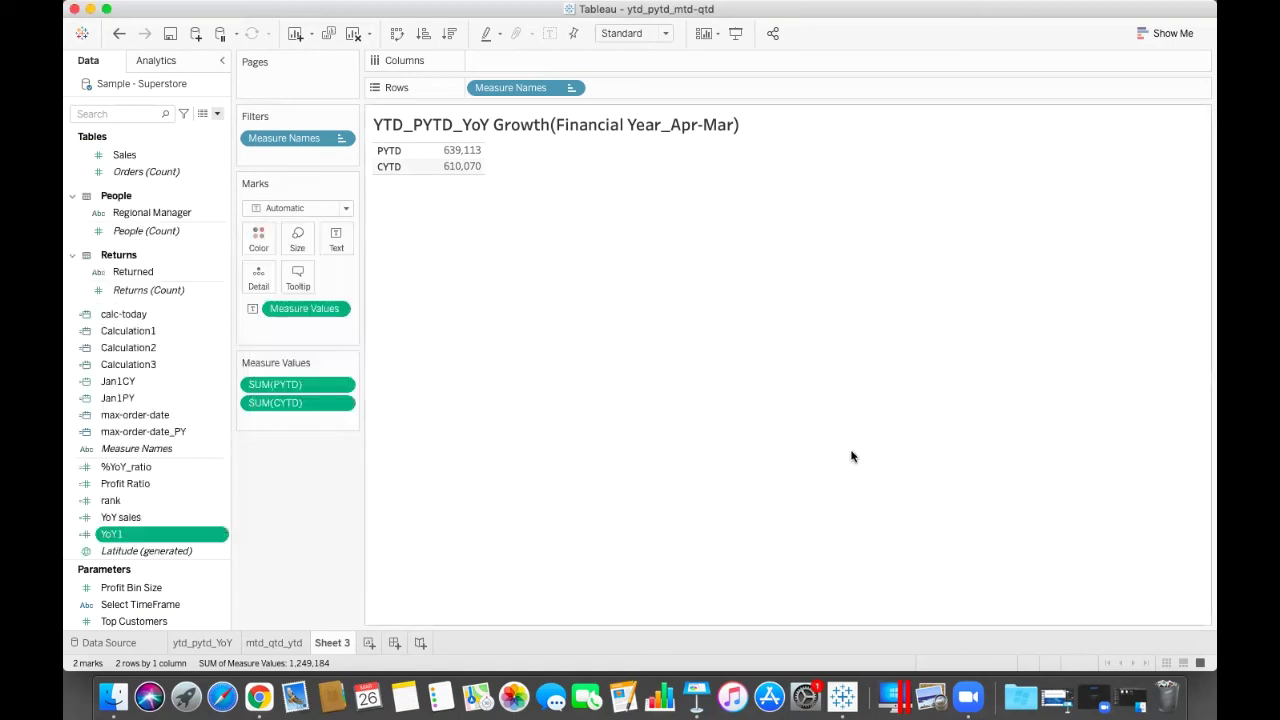
Step: Write a new calculation [YoY1]/SUM([PYTD])
left_click(216, 113)
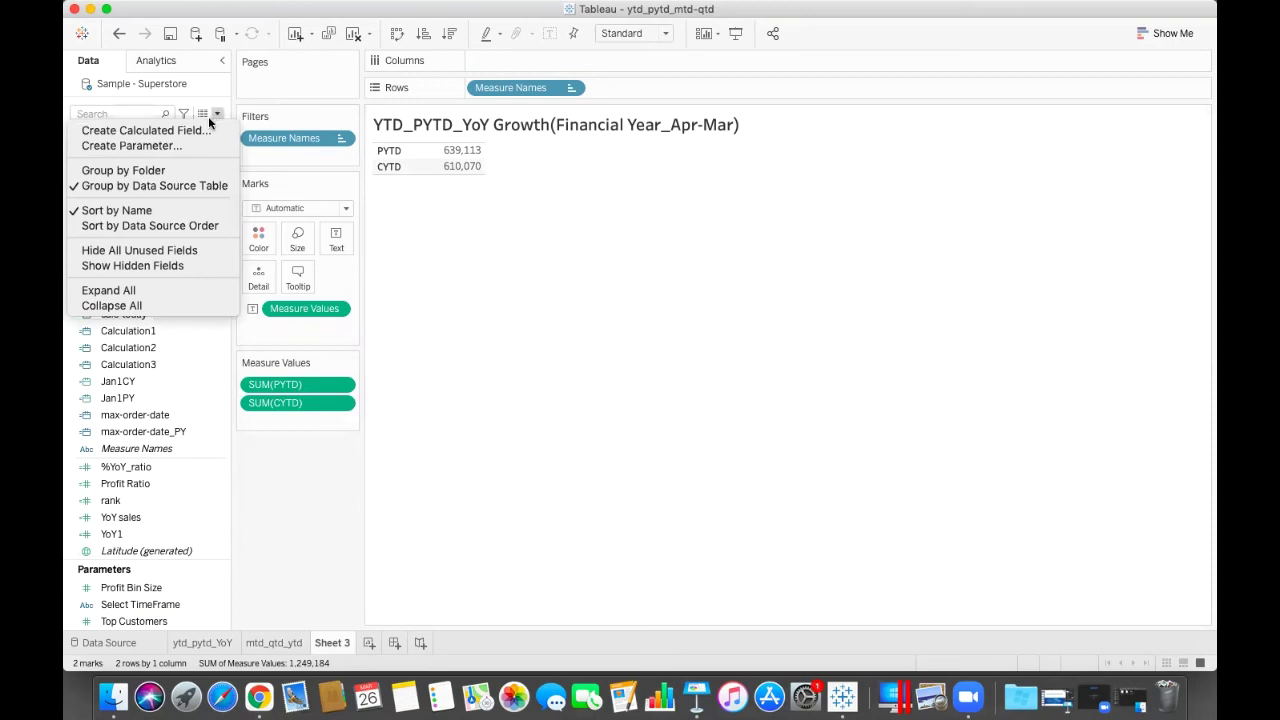
left_click(202, 125)
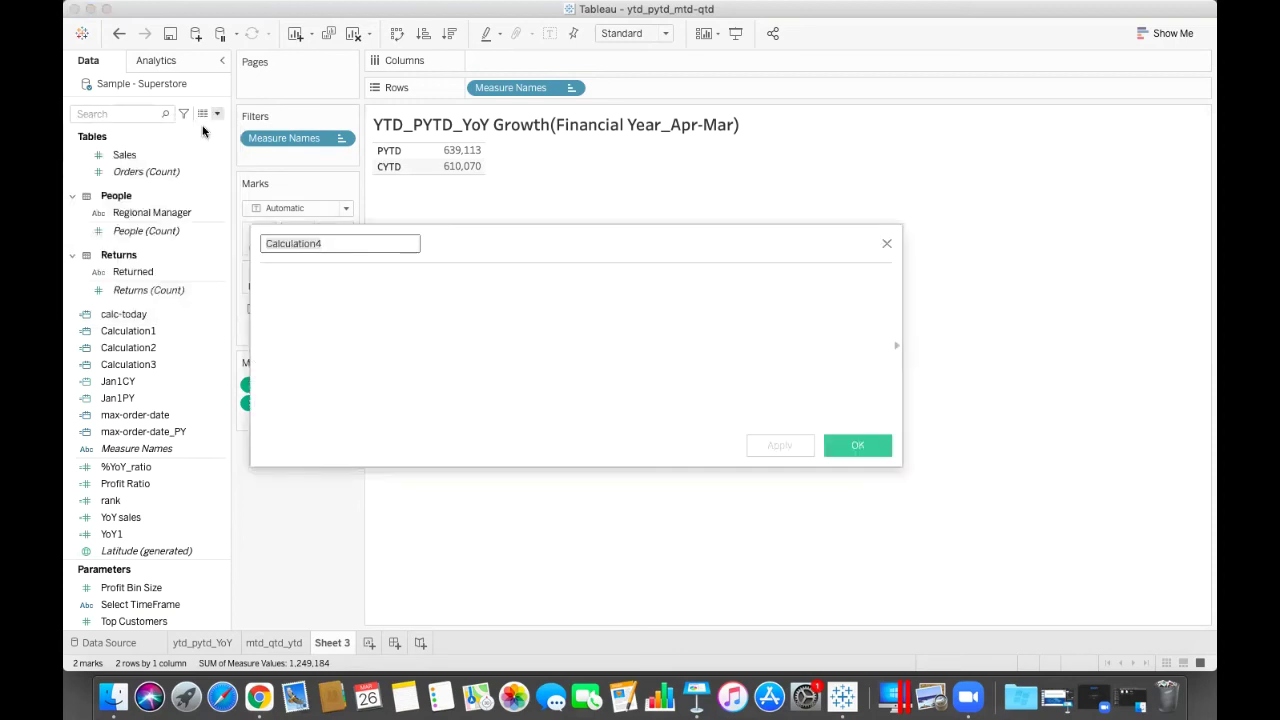
left_click(316, 301)
type("yoy")
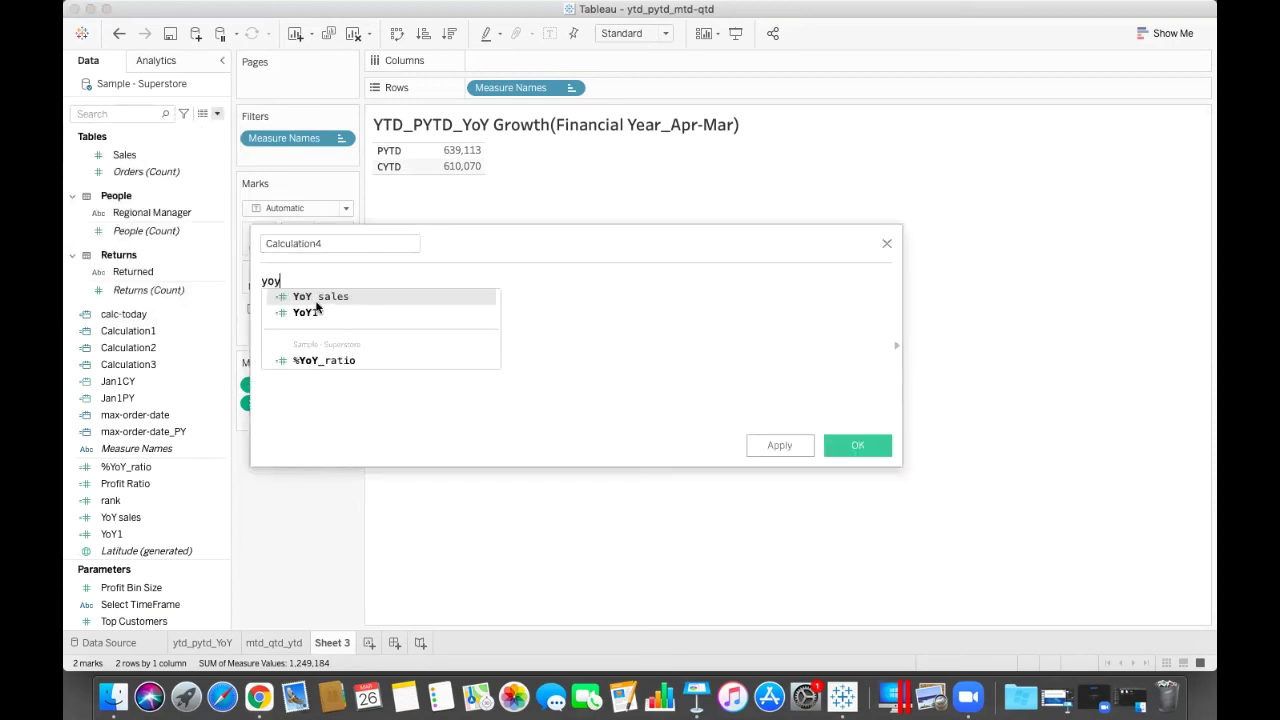
left_click(316, 311)
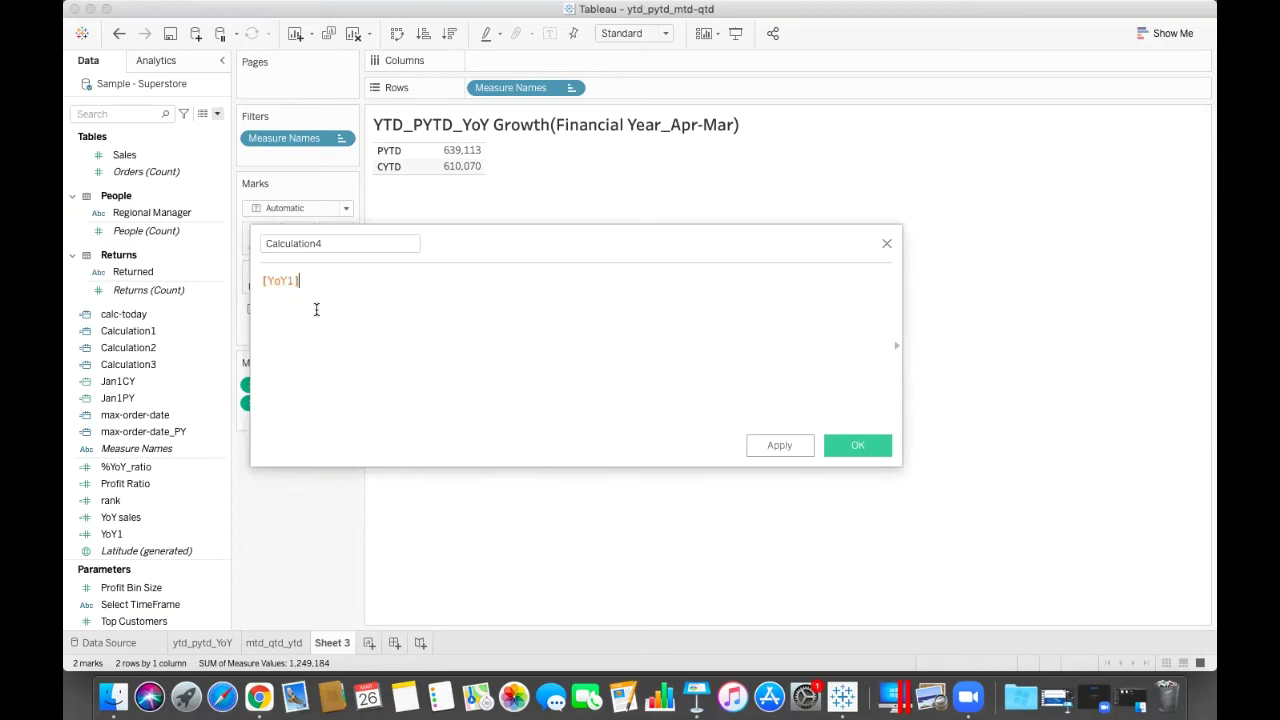
type("/")
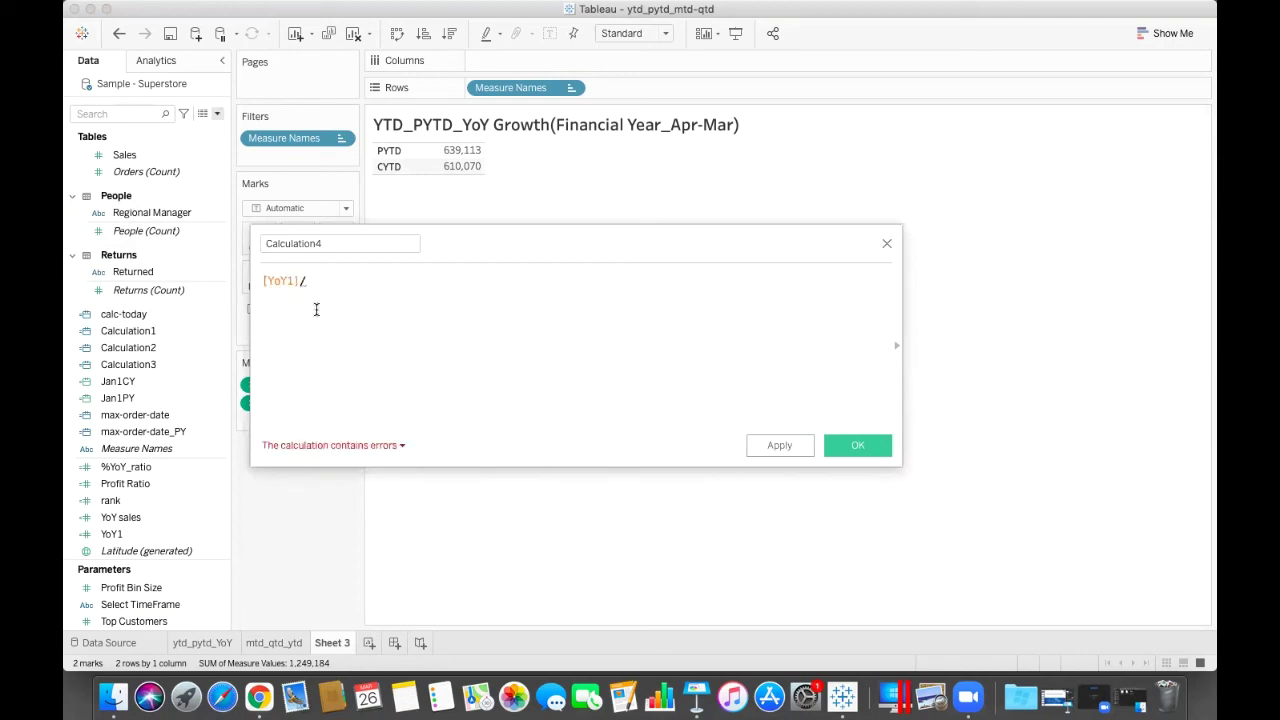
type("sub")
key("Return")
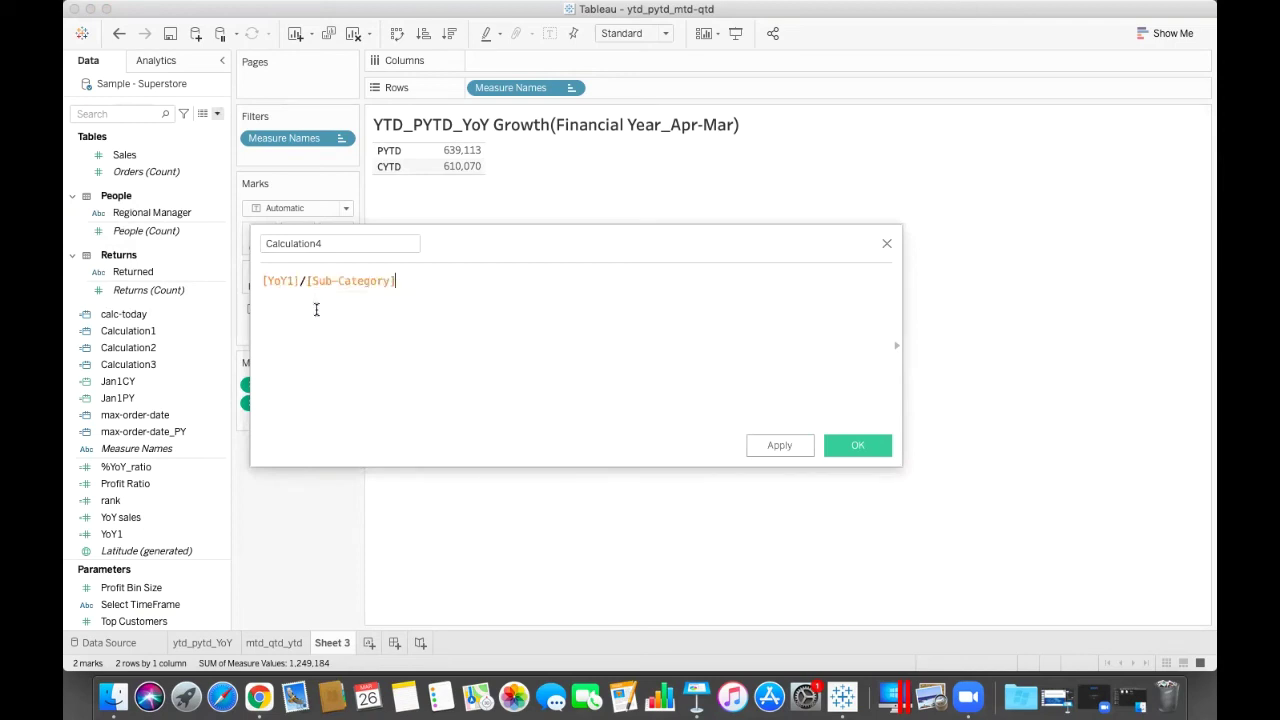
key("BackSpace")
key("BackSpace")
key("BackSpace")
key("BackSpace")
key("BackSpace")
key("BackSpace")
key("BackSpace")
key("BackSpace")
key("BackSpace")
key("BackSpace")
key("BackSpace")
key("BackSpace")
key("BackSpace")
key("BackSpace")
type("su")
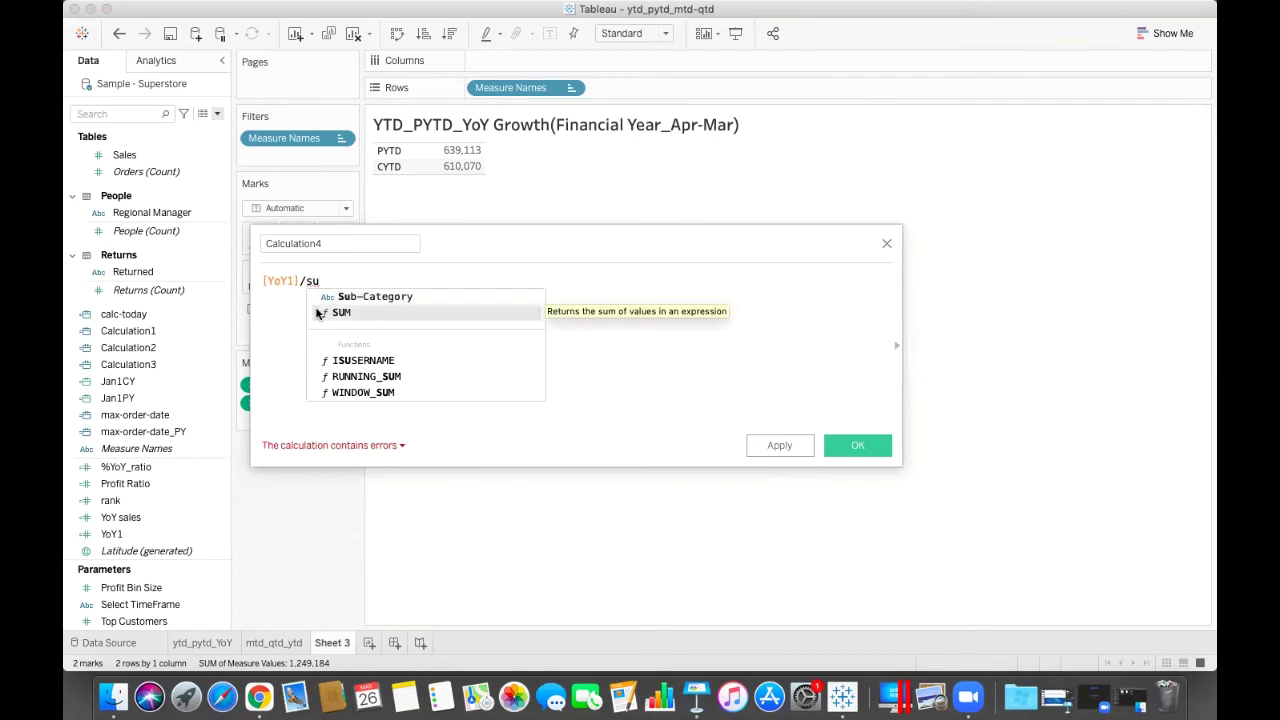
left_click(318, 313)
type("pyt")
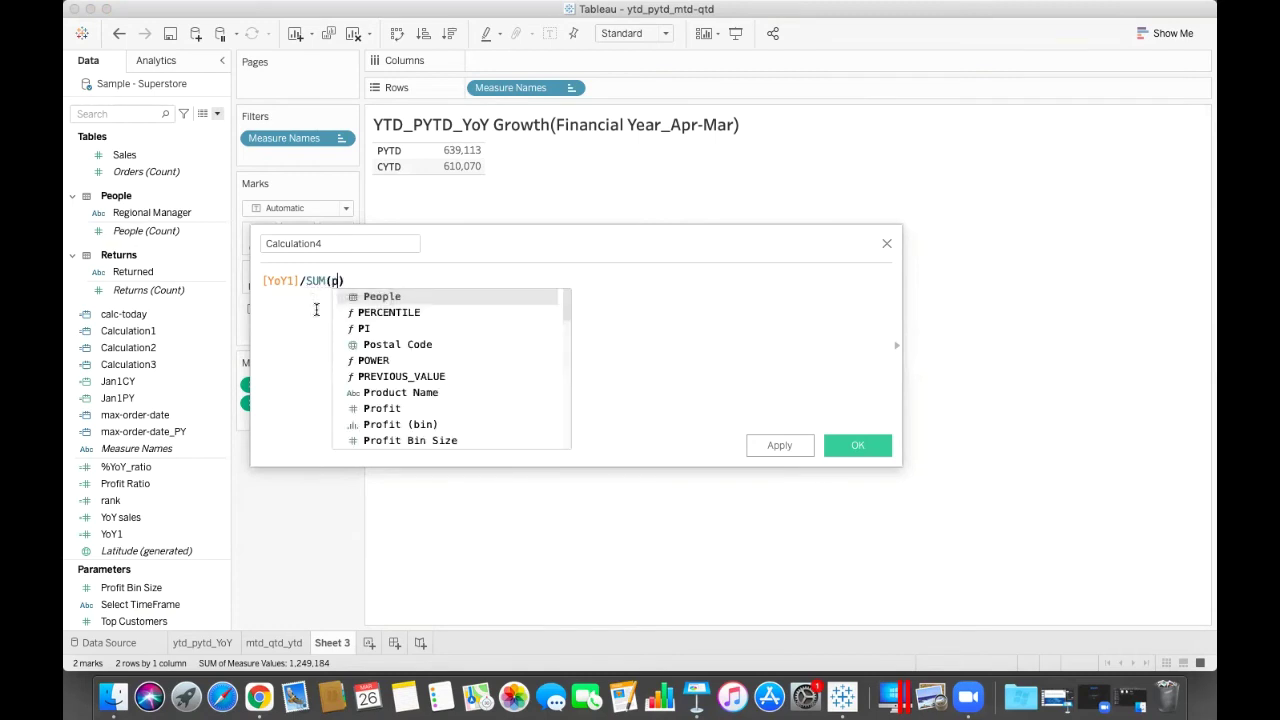
key("Return")
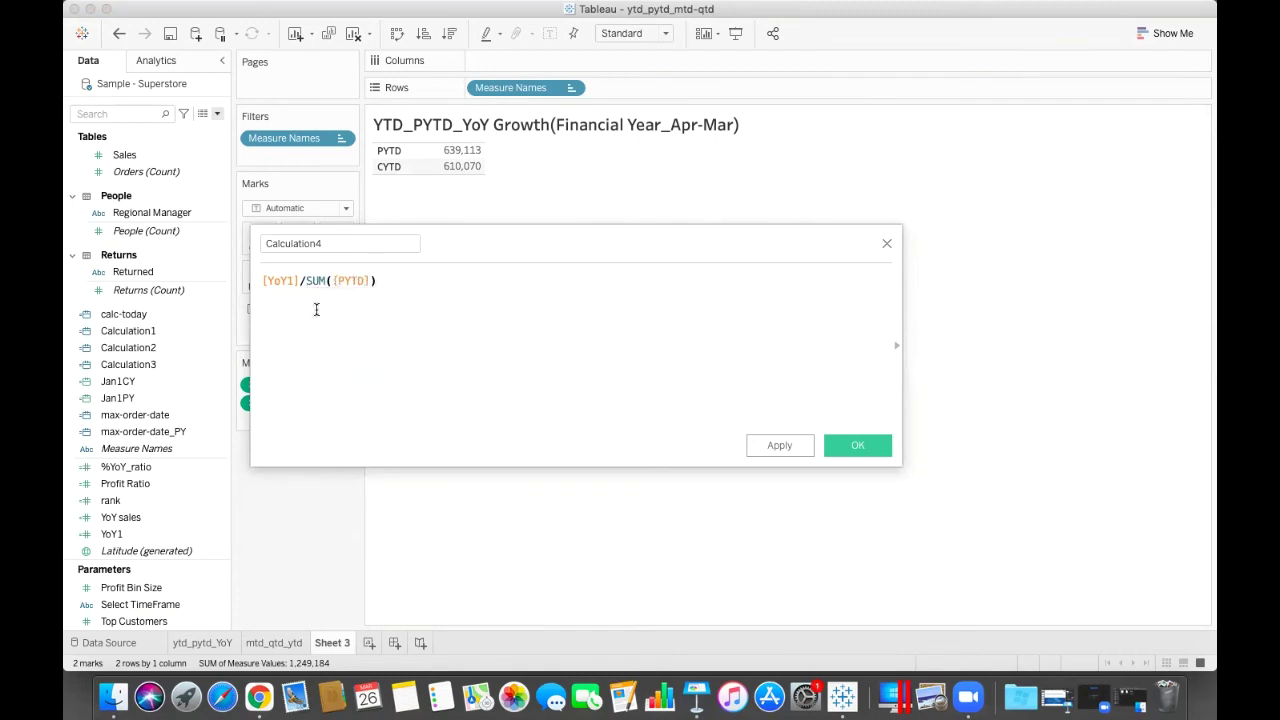
Step: Name it YoY_Growth, save it, and add it to Measure Values as a third row
left_click(305, 243)
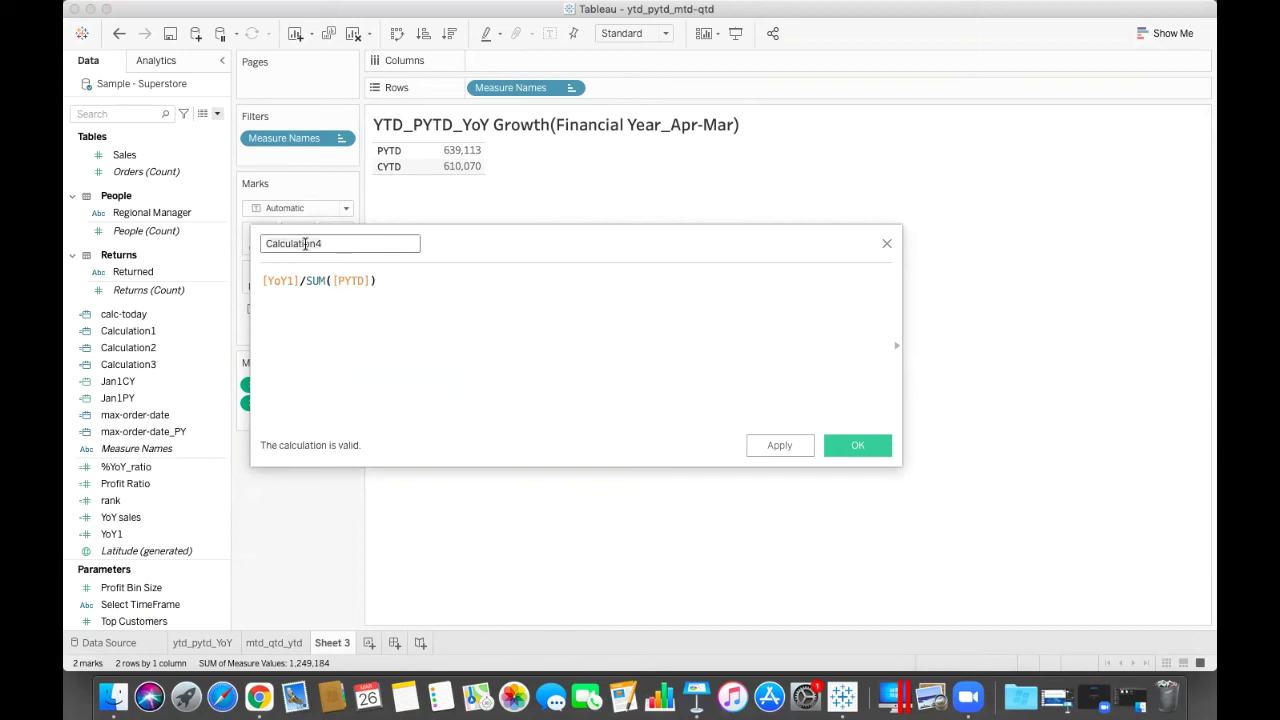
double_click(305, 243)
type("YoY_Growth")
left_click(779, 446)
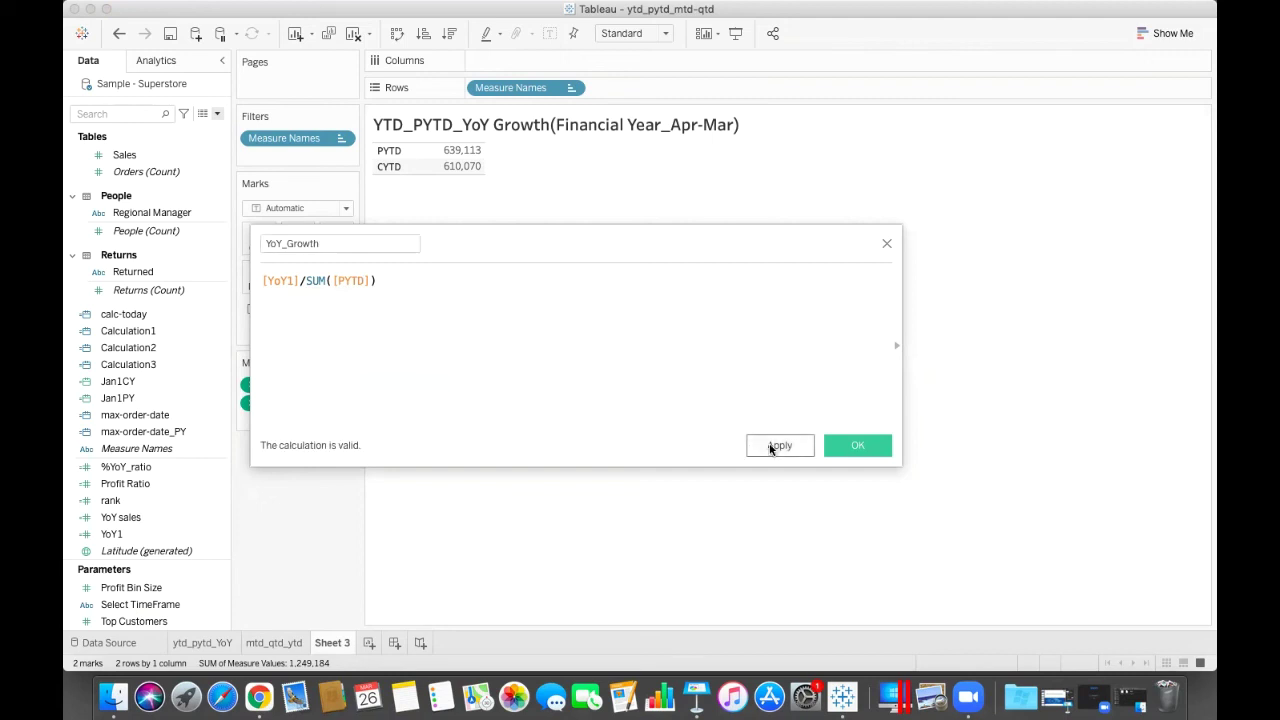
left_click(842, 450)
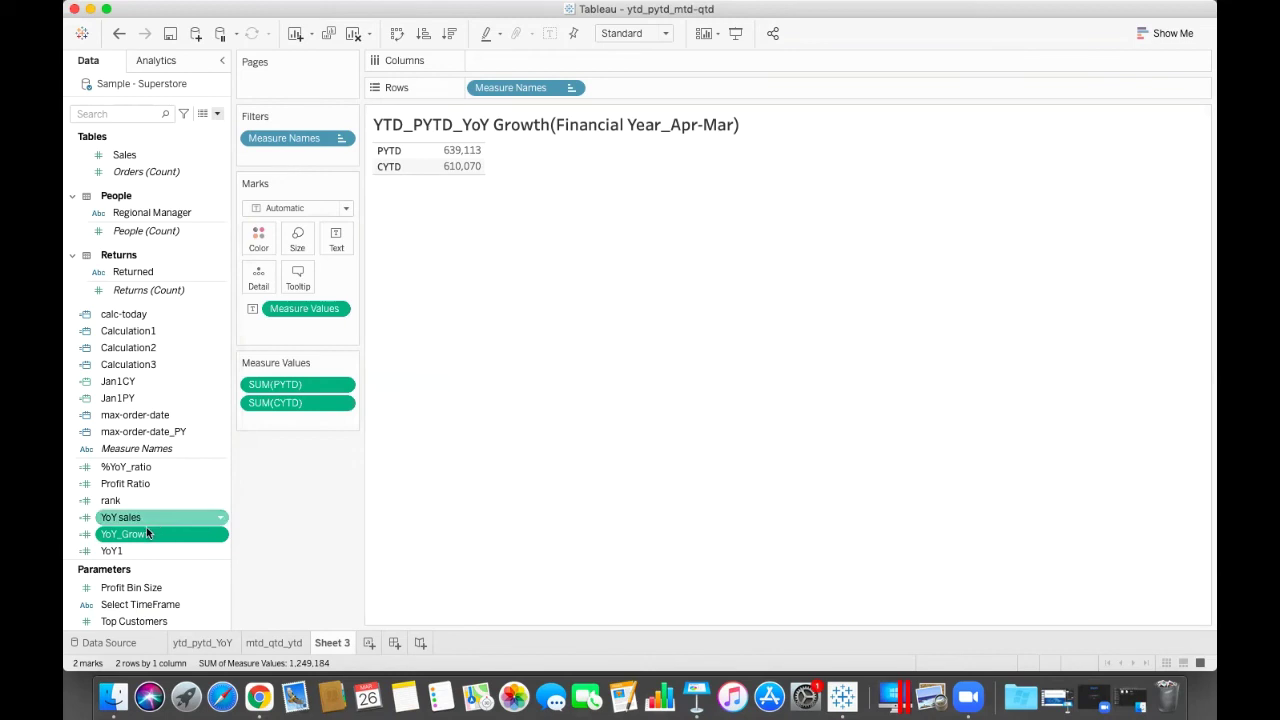
left_click_drag(130, 534, 286, 421)
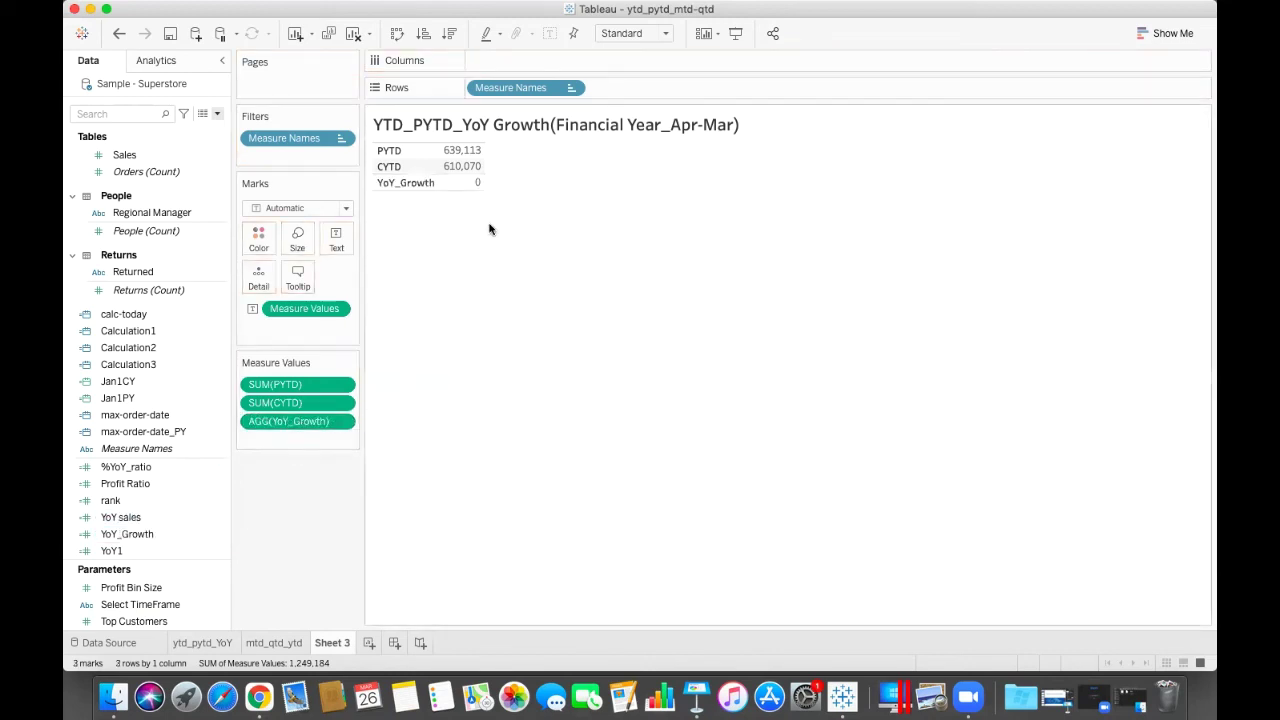
Step: Format YoY_Growth numbers as Percentage with 2 decimal places, showing -4.54%
left_click(341, 421)
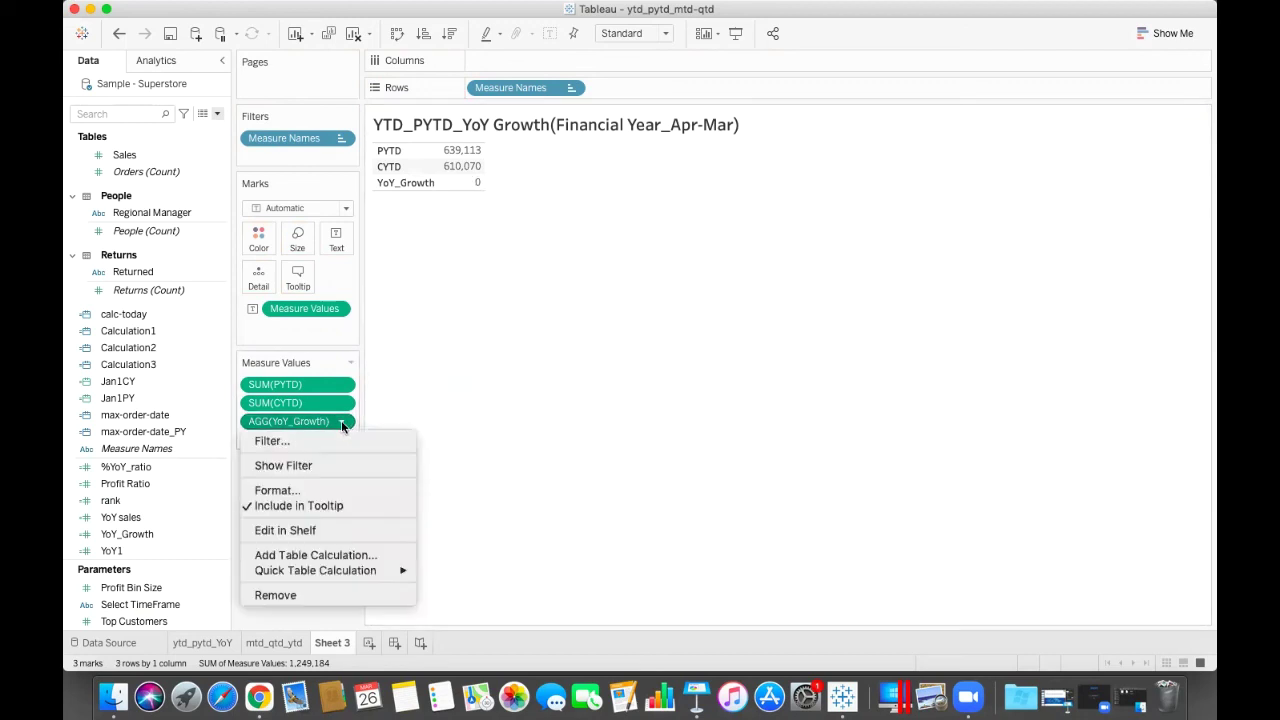
left_click(278, 489)
left_click(211, 163)
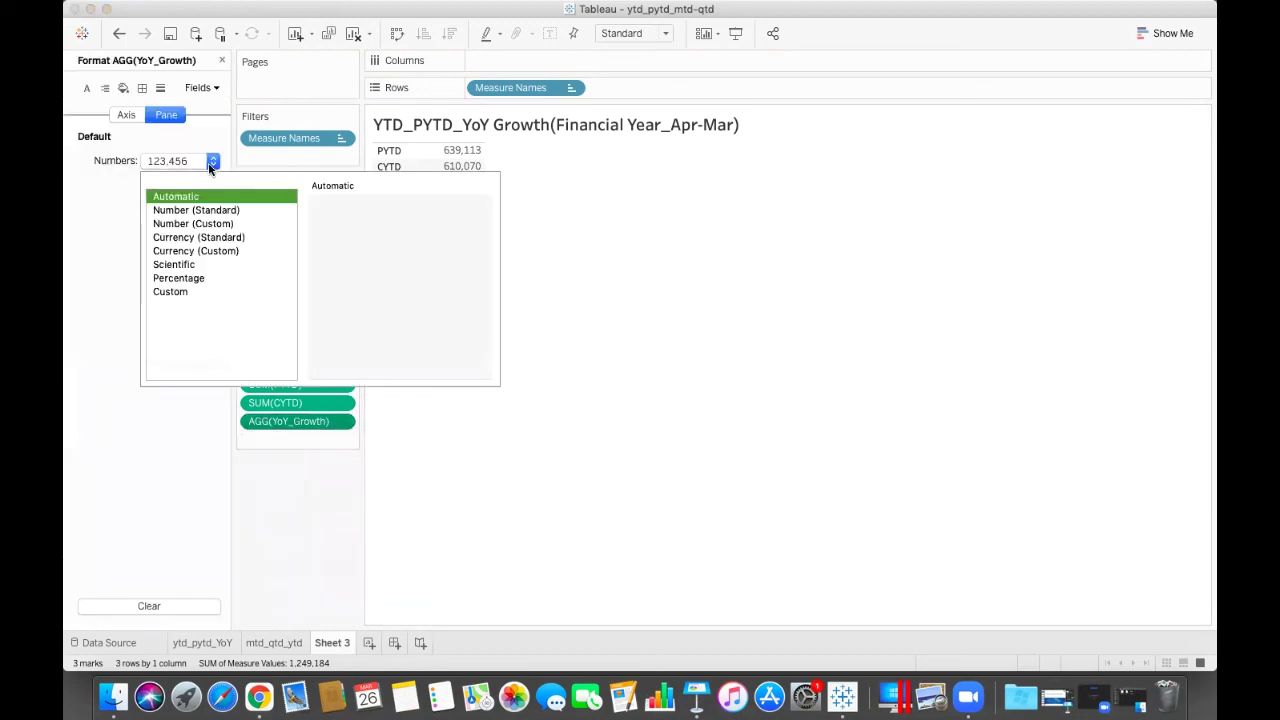
left_click(196, 280)
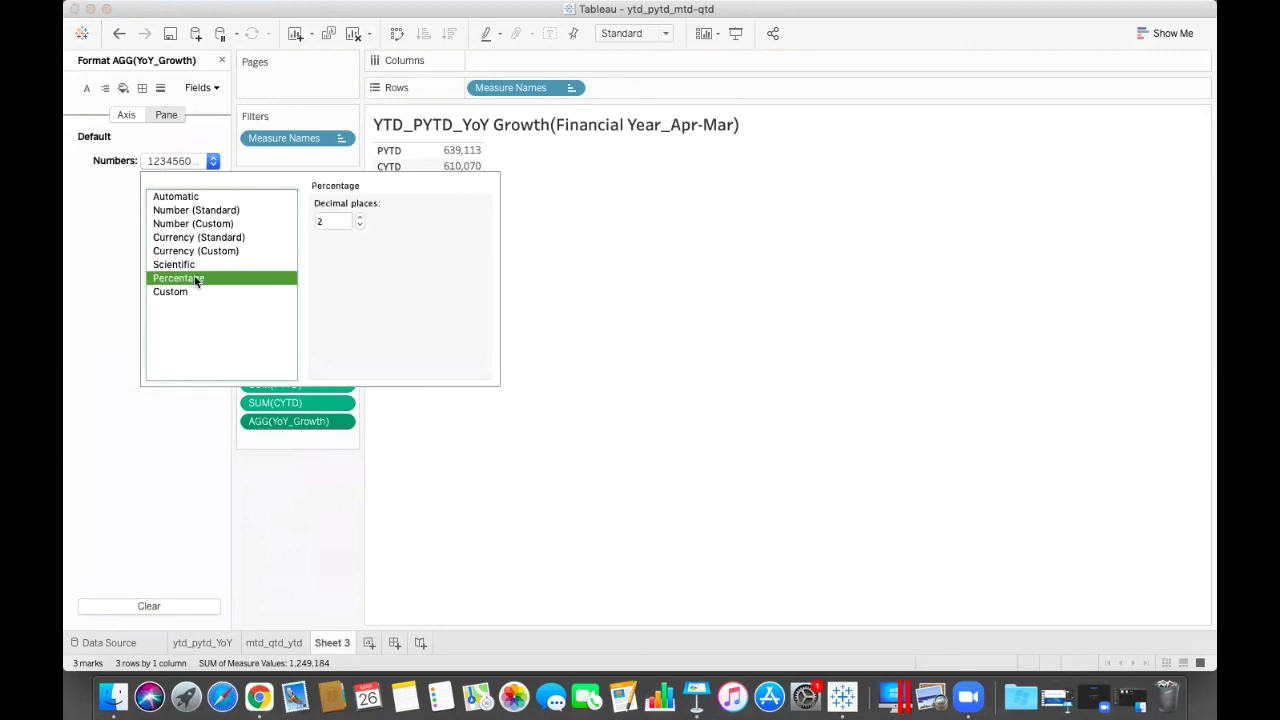
left_click(359, 228)
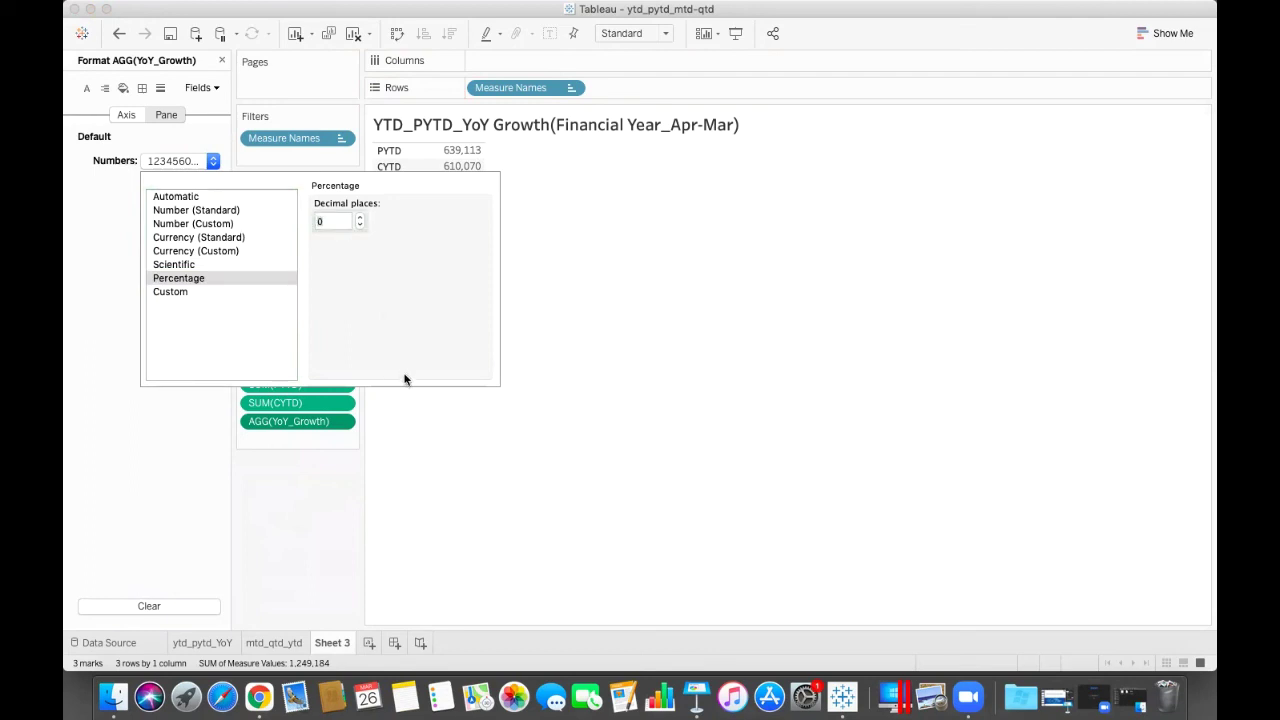
left_click(419, 416)
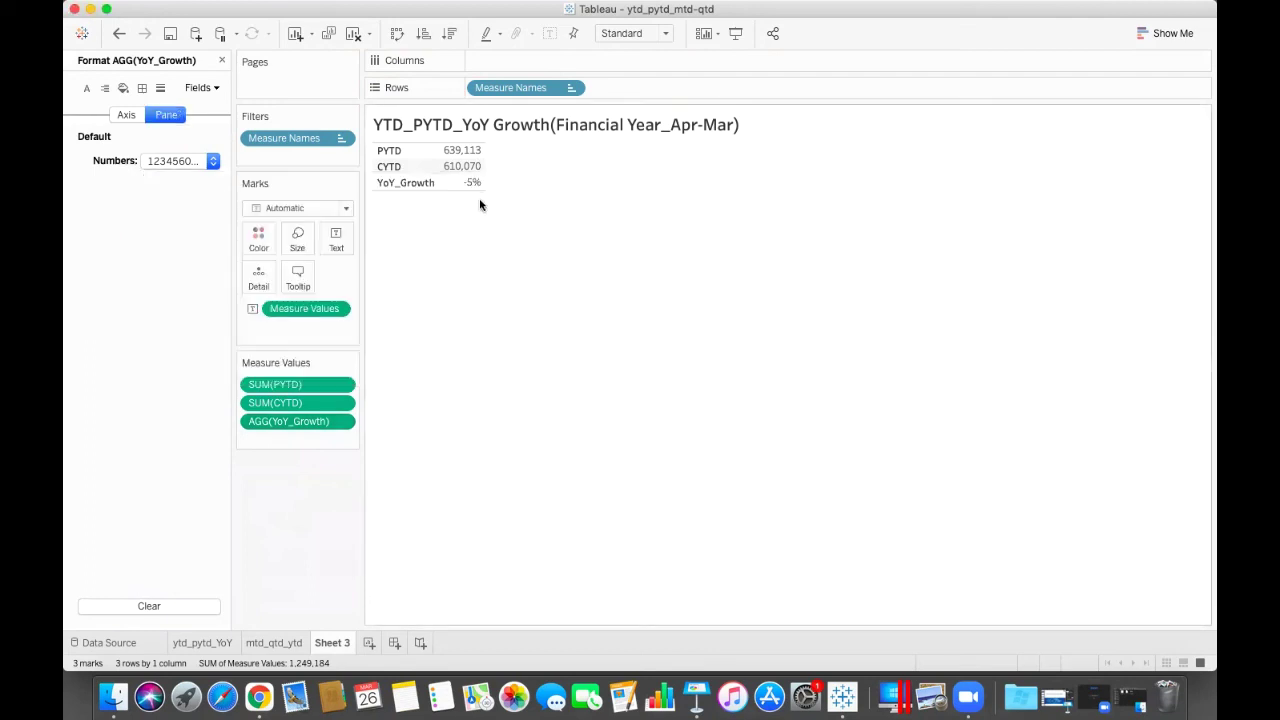
left_click(213, 162)
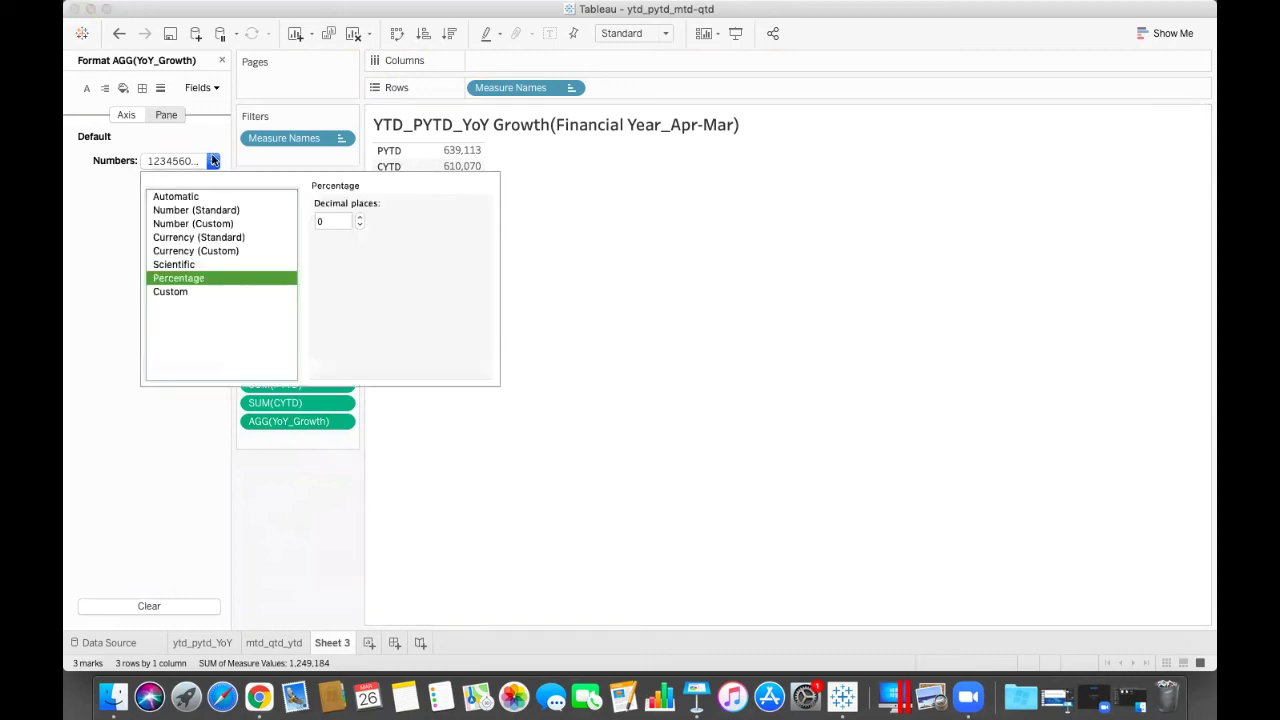
left_click(361, 220)
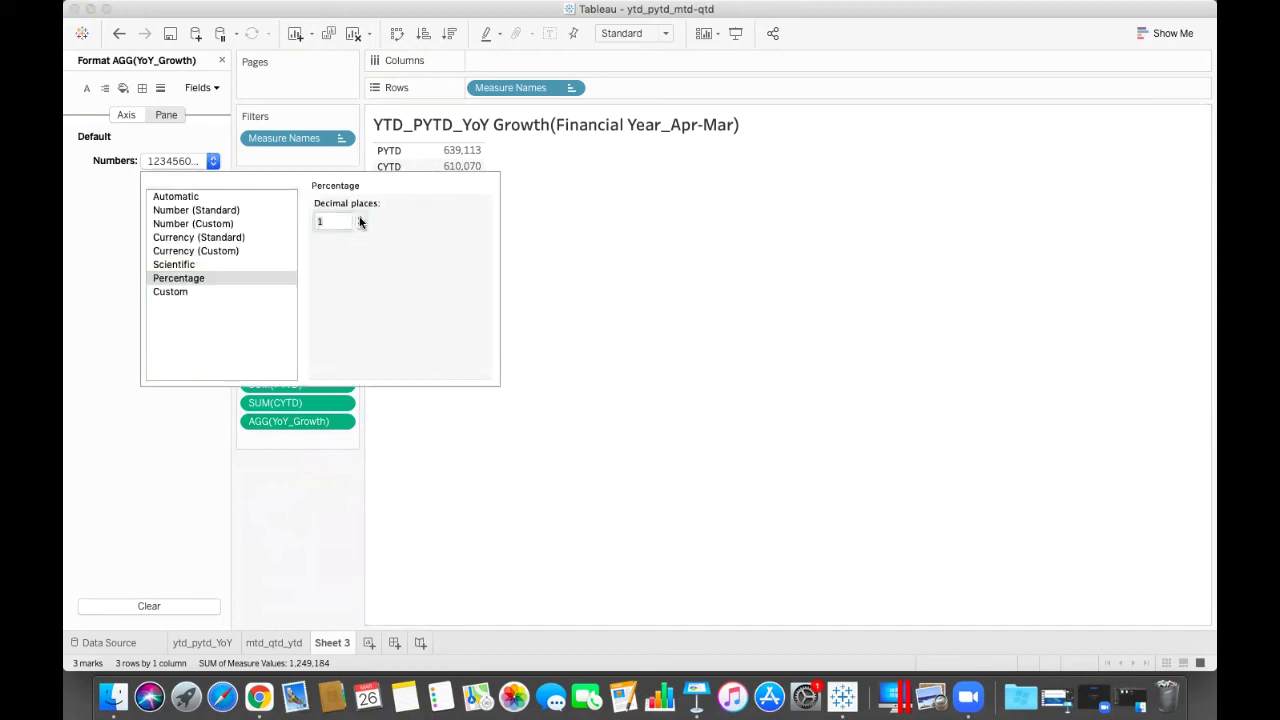
left_click(418, 428)
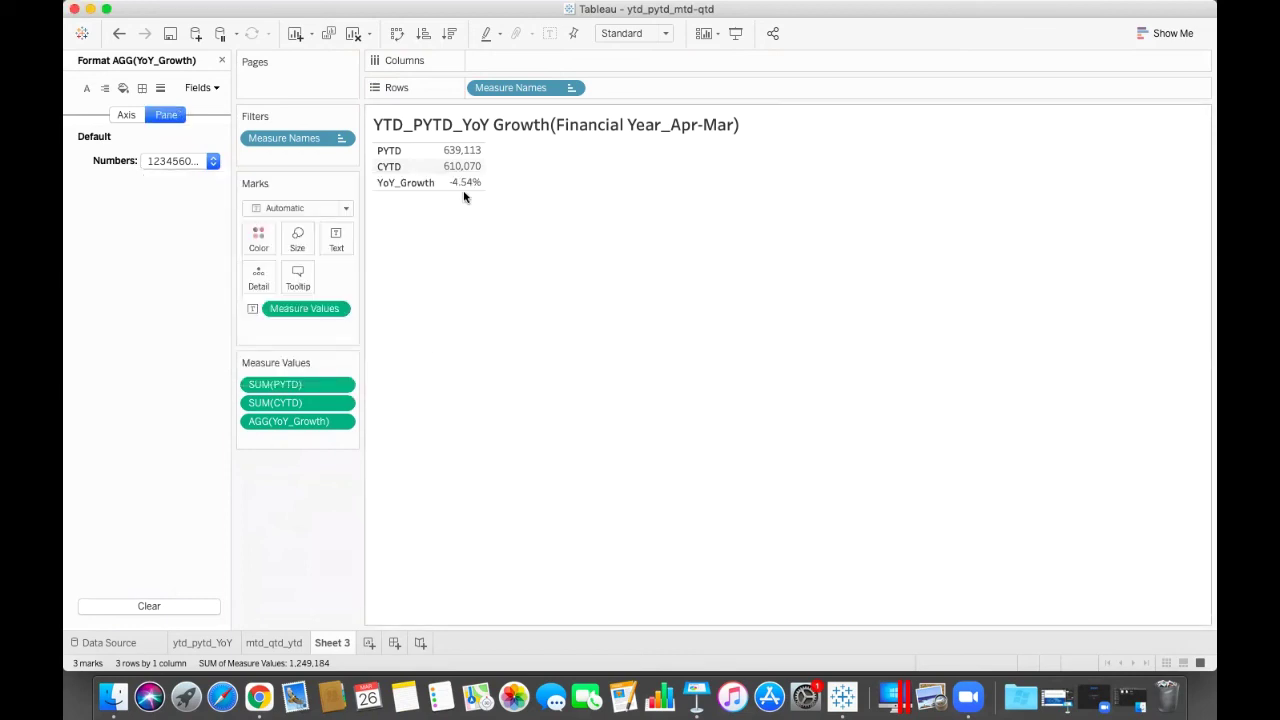
left_click(223, 60)
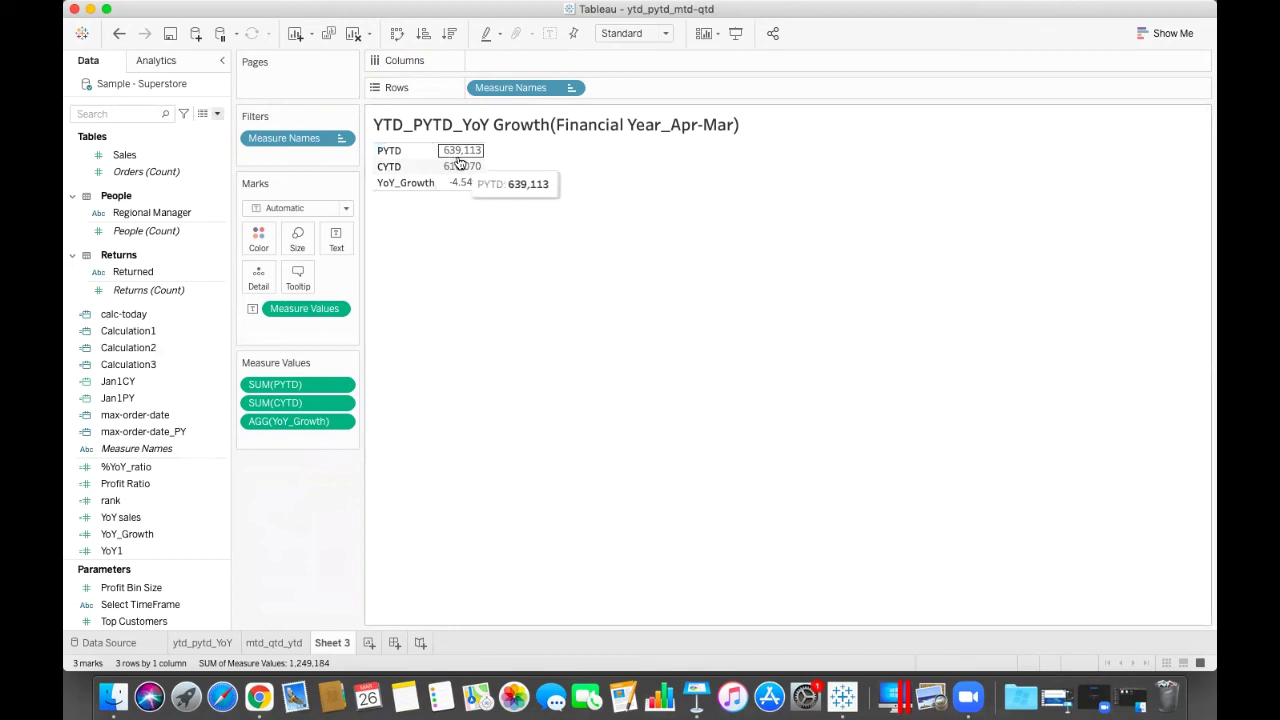
mouse_move(470, 172)
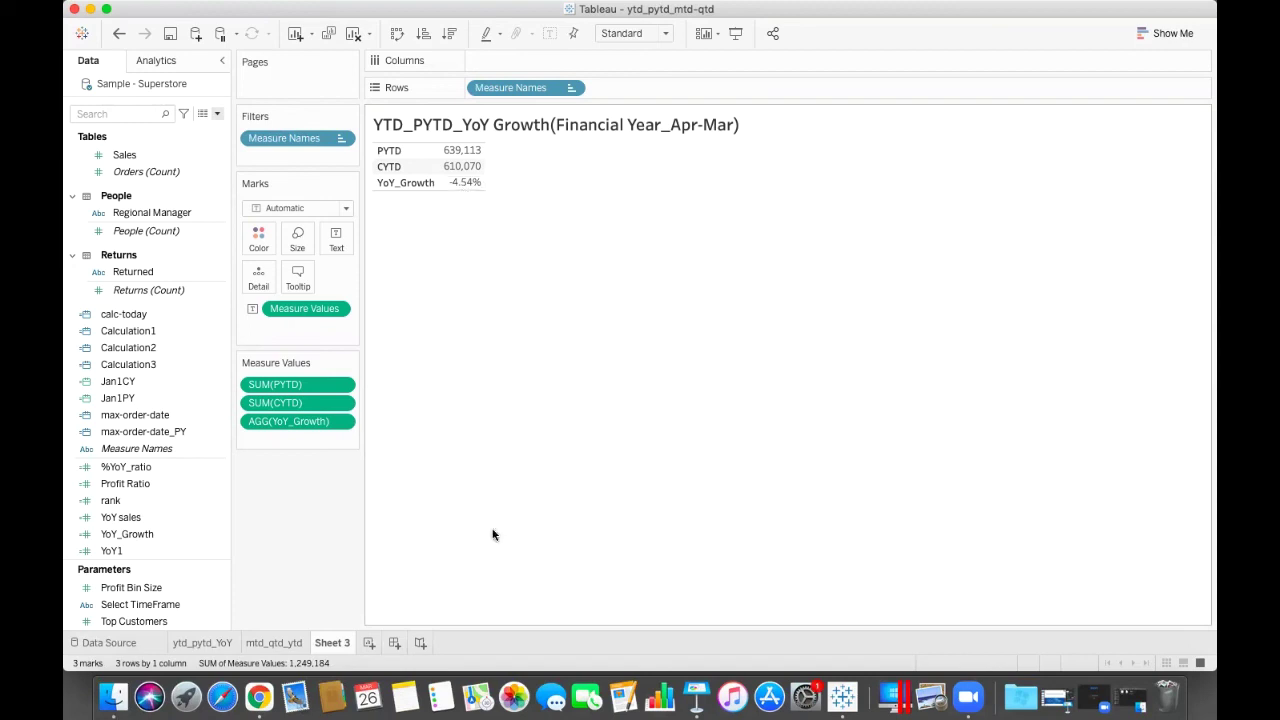
left_click(224, 642)
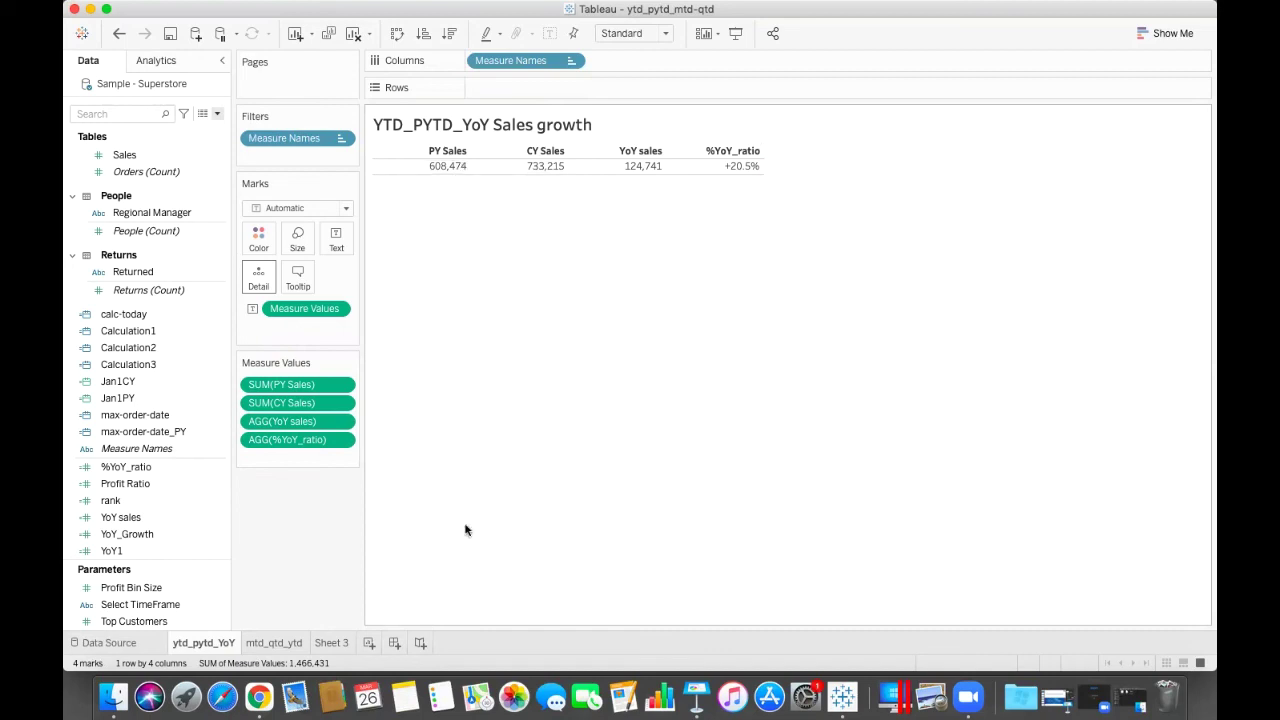
left_click(331, 642)
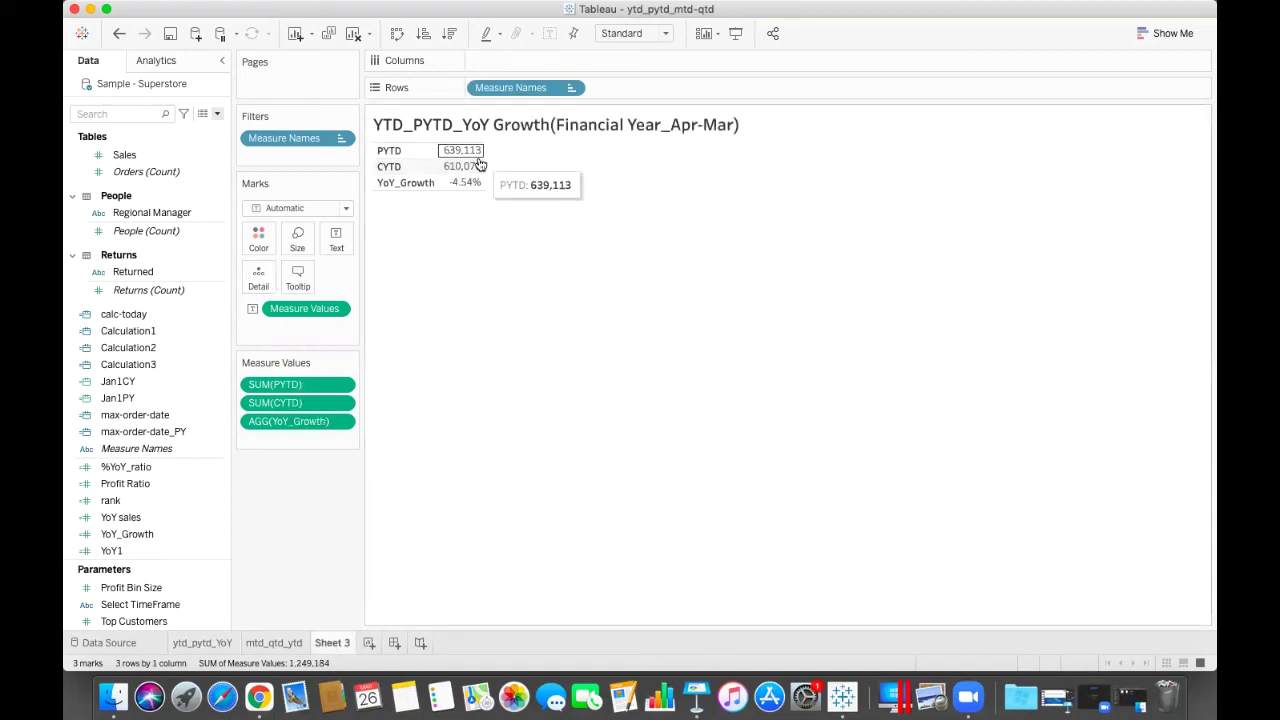